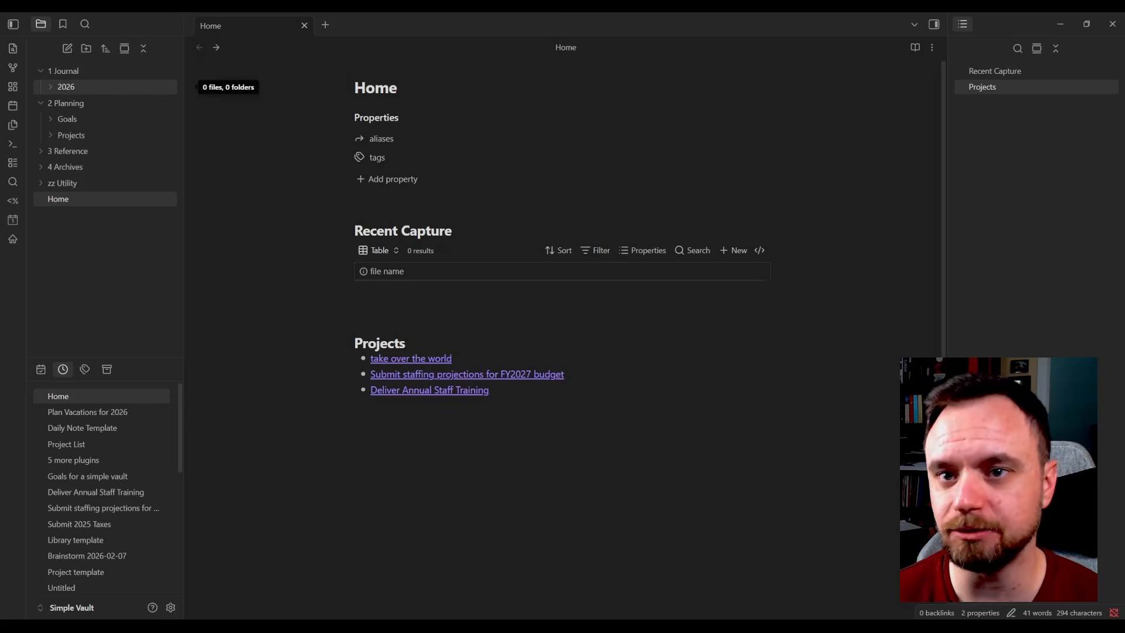
- Collapse the 1 Journal folder and open today's daily note
{"action": "left_click", "coordinate": [62, 71]}
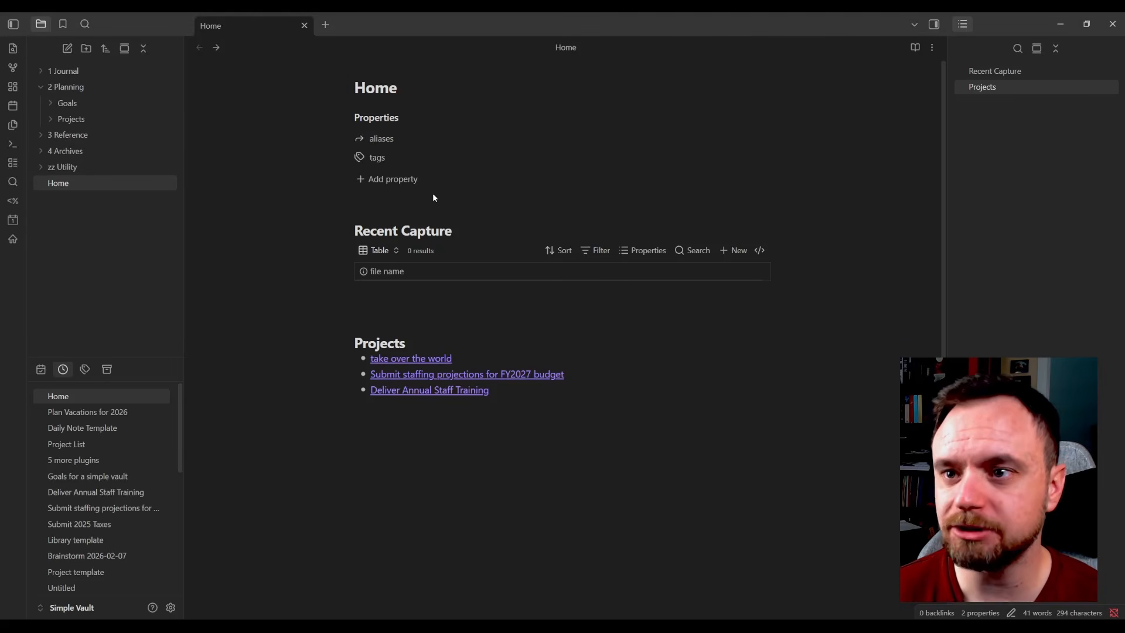
{"action": "left_click", "coordinate": [611, 444]}
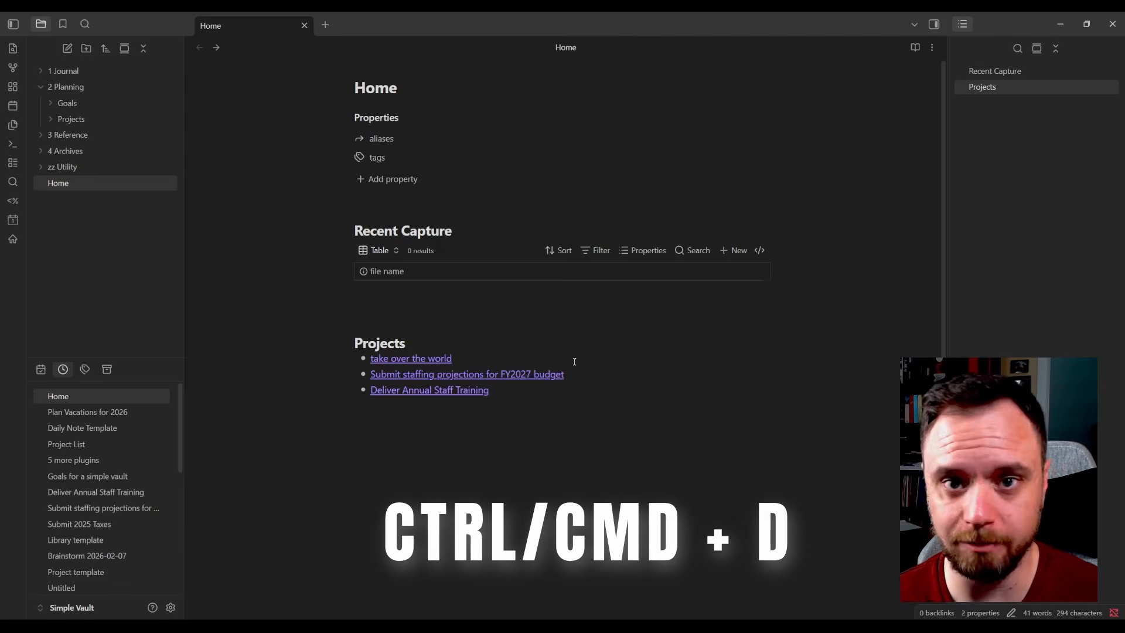
{"action": "key", "text": "ctrl+d"}
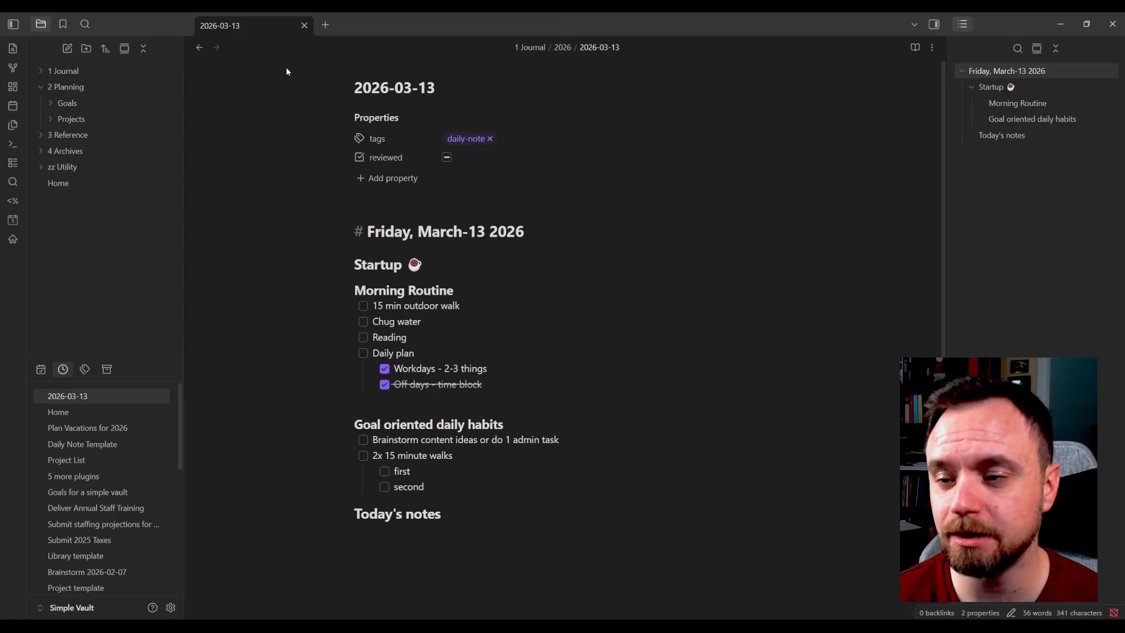
{"action": "key", "text": "alt+Tab"}
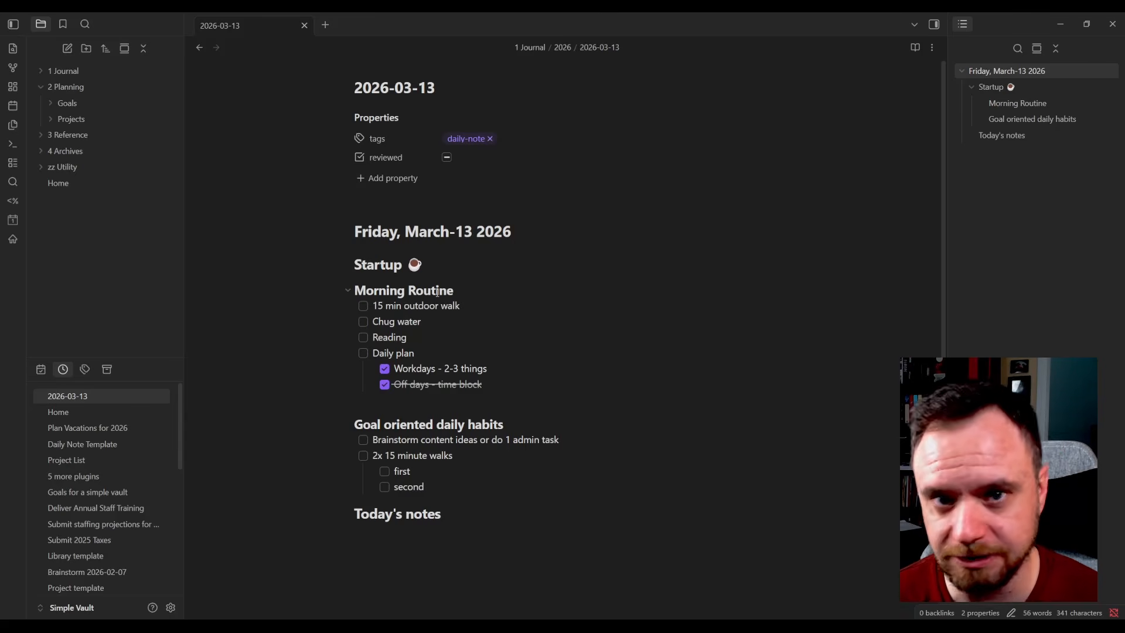
- Tick off the four open Morning Routine tasks and fold the Morning Routine and Goal oriented daily habits sections
{"action": "left_click", "coordinate": [363, 306]}
{"action": "left_click", "coordinate": [363, 322]}
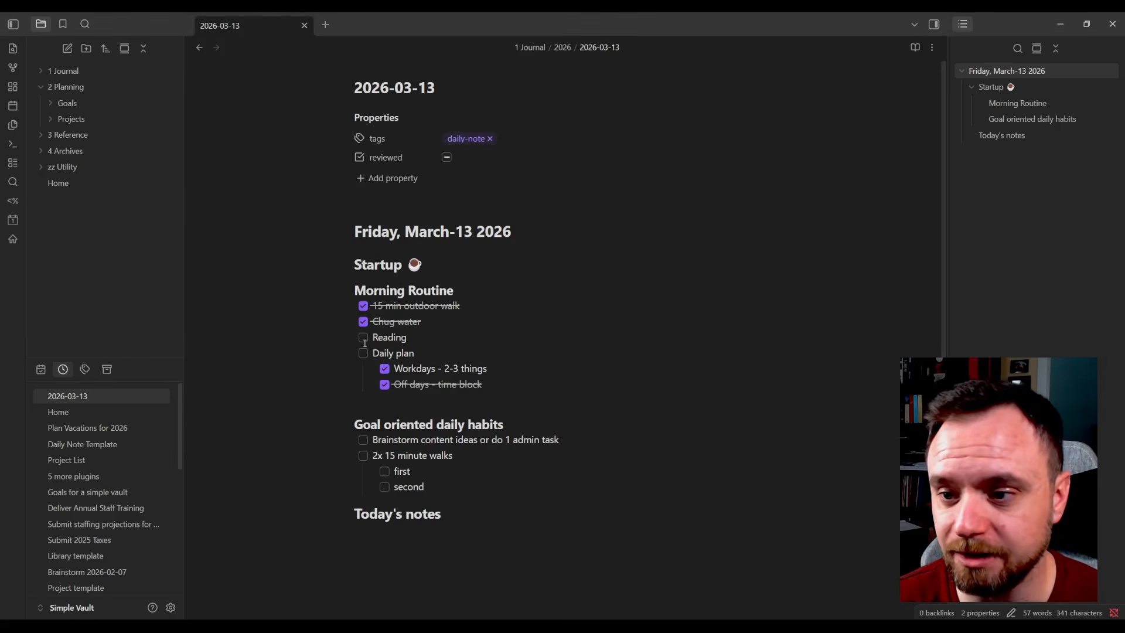
{"action": "left_click", "coordinate": [363, 353]}
{"action": "left_click", "coordinate": [364, 338]}
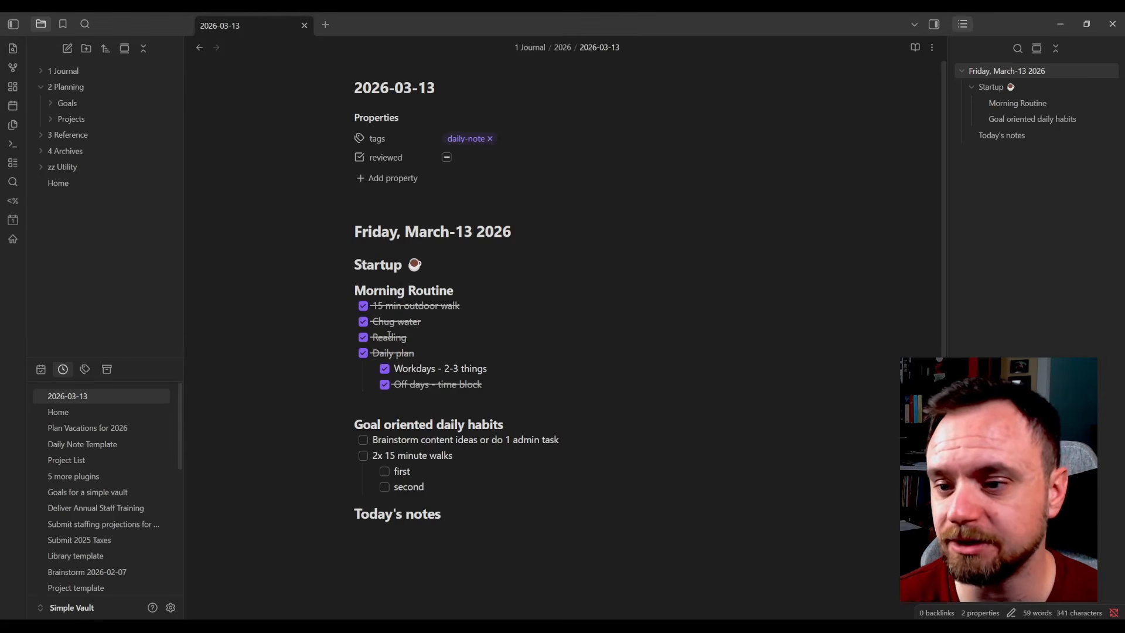
{"action": "left_click", "coordinate": [348, 290]}
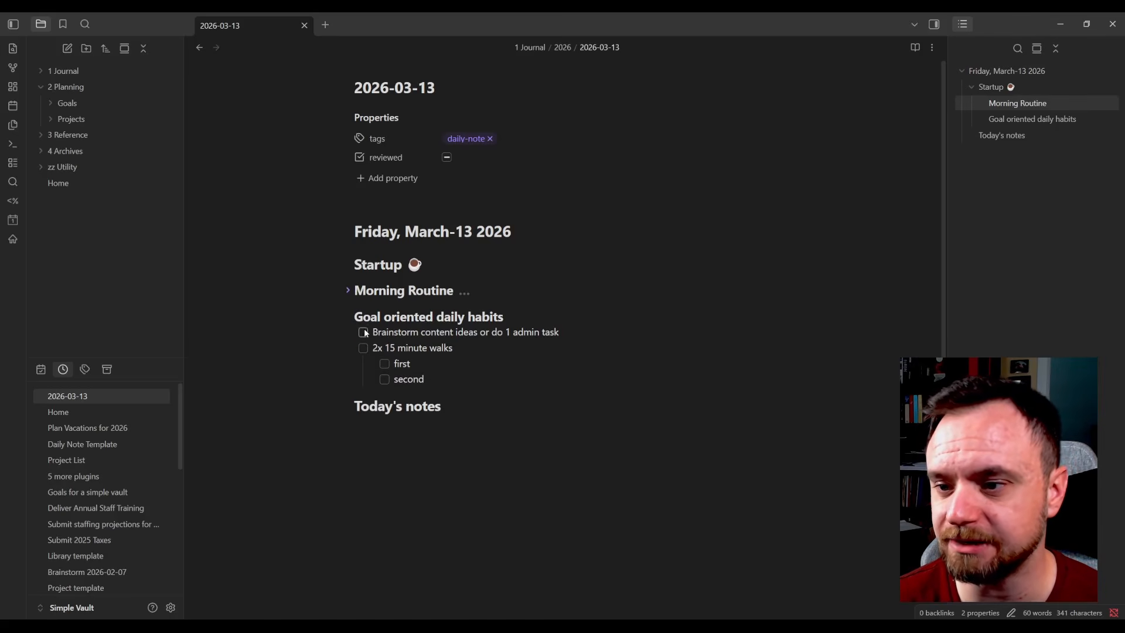
{"action": "left_click", "coordinate": [347, 316]}
- Add the bullet "maybe i shoudl get rid of my writing deks- i tihnk it takes up too much space" under Today's notes
{"action": "left_click", "coordinate": [468, 382]}
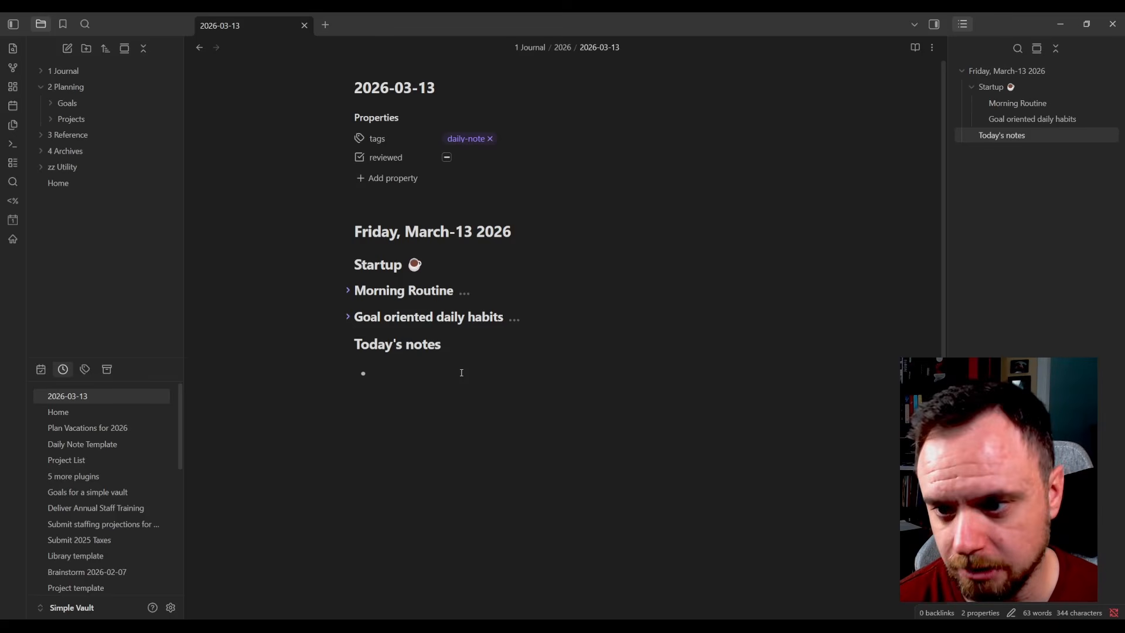
{"action": "type", "text": "maybe i "}
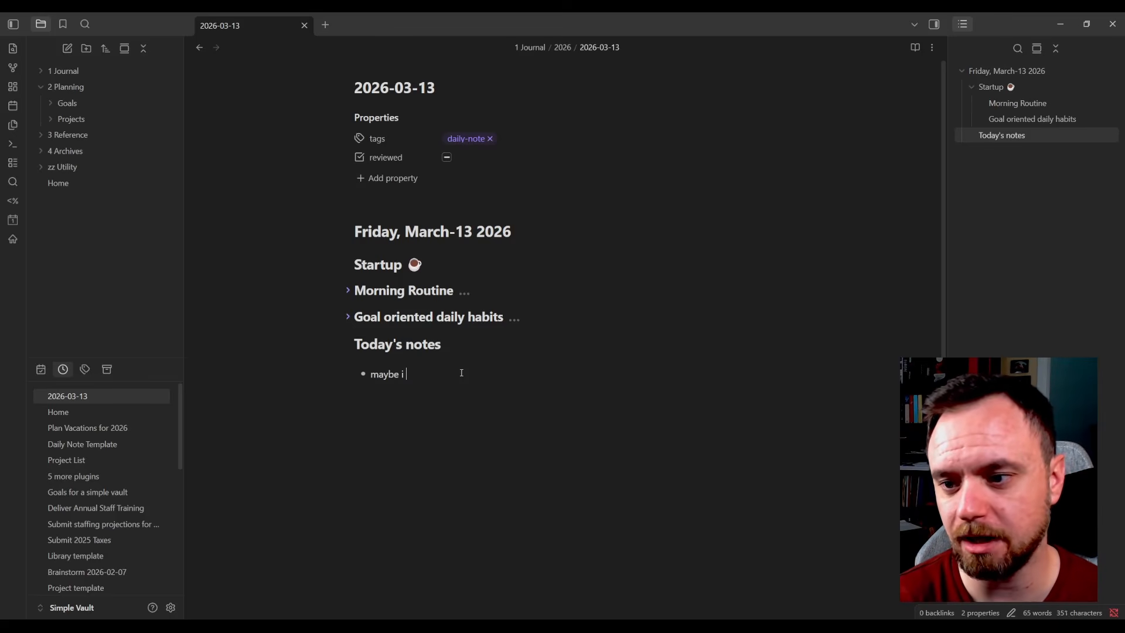
{"action": "type", "text": "shoudl get rid of my writ"}
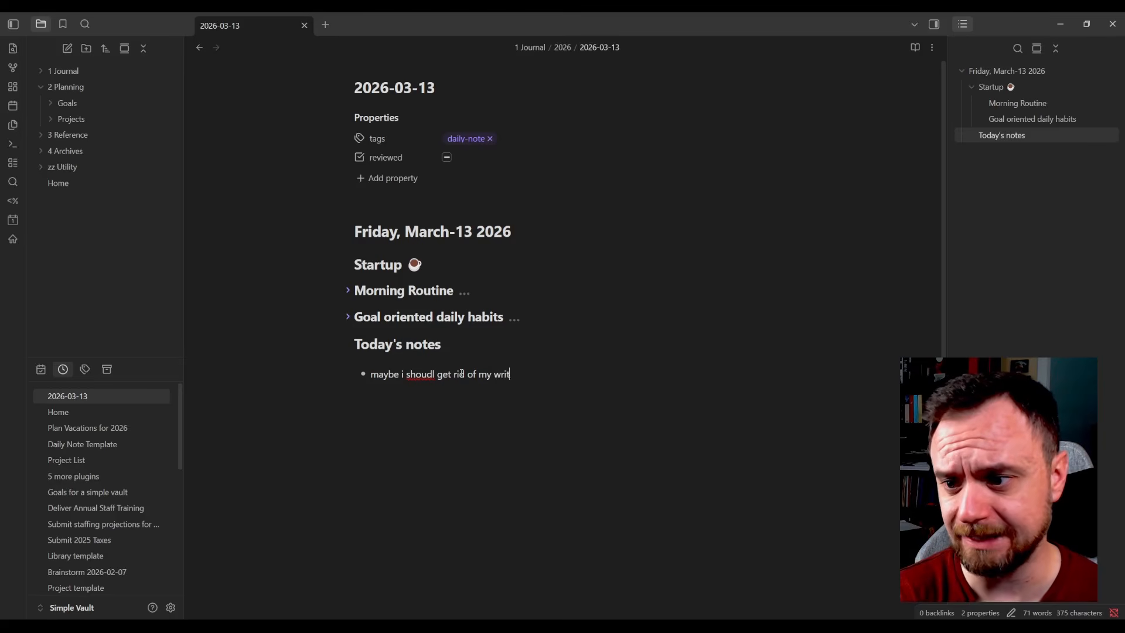
{"action": "type", "text": "ing deks-  i tihnk it t"}
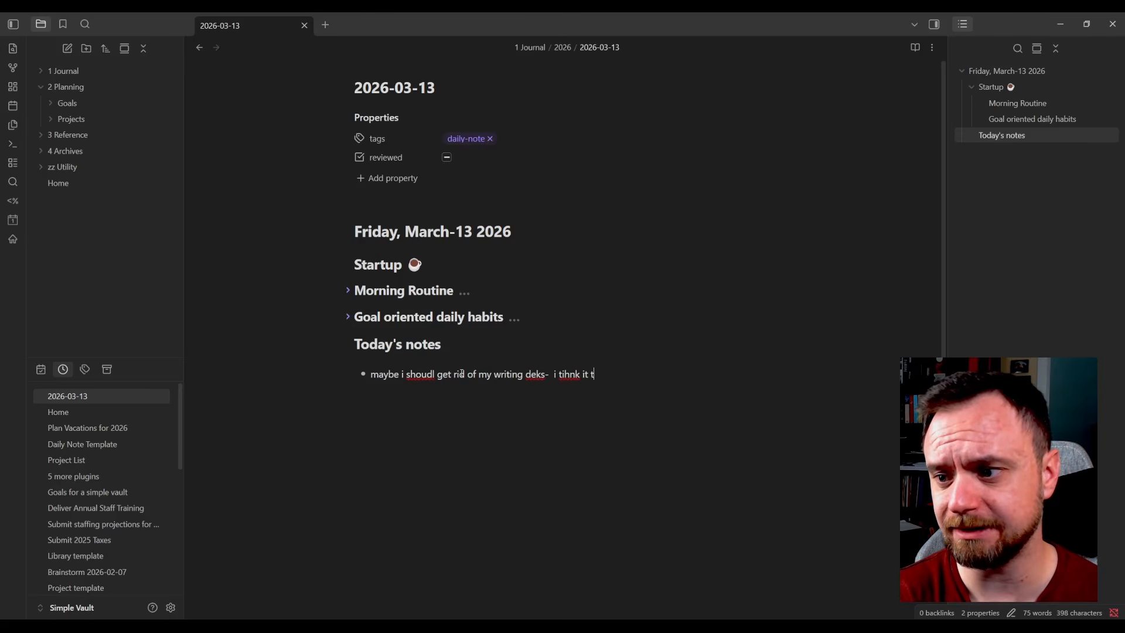
{"action": "type", "text": "akes up too much s"}
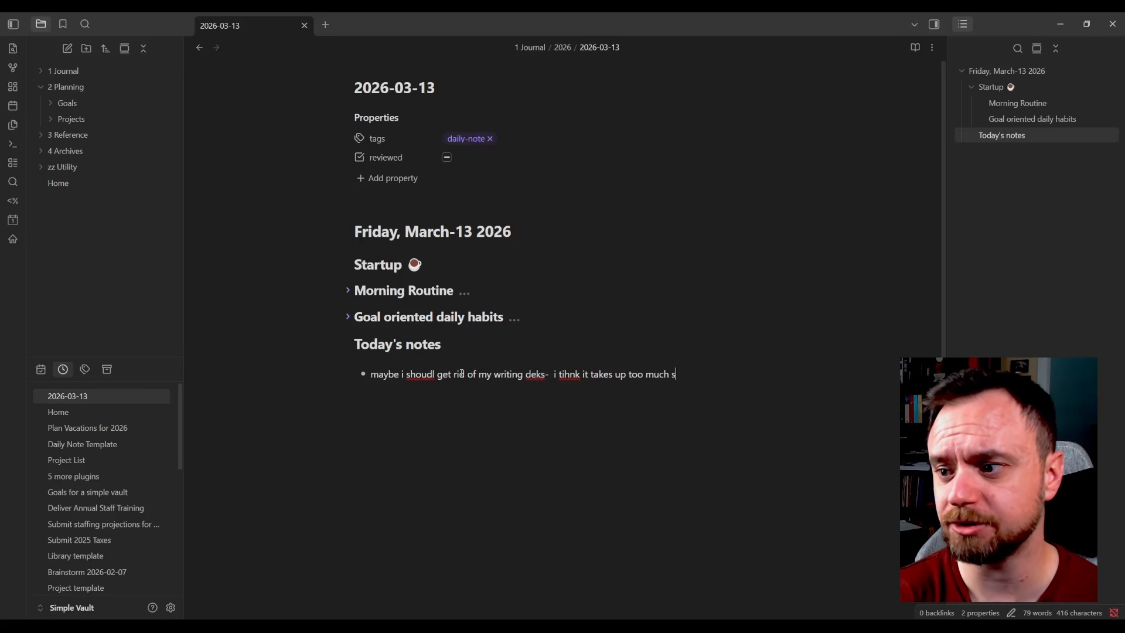
{"action": "type", "text": "pace"}
{"action": "key", "text": "Return"}
{"action": "key", "text": "Return"}
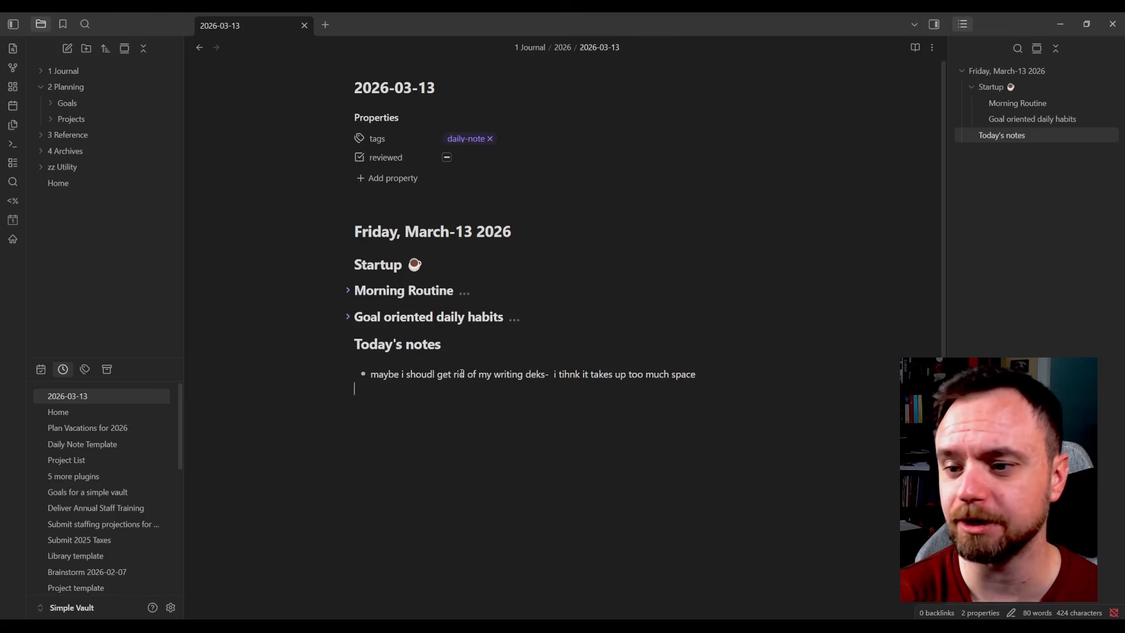
- Add the level-three heading "Call with Realtor" below the bullet, ending it with the current time from the time:now suggestion
{"action": "type", "text": "-"}
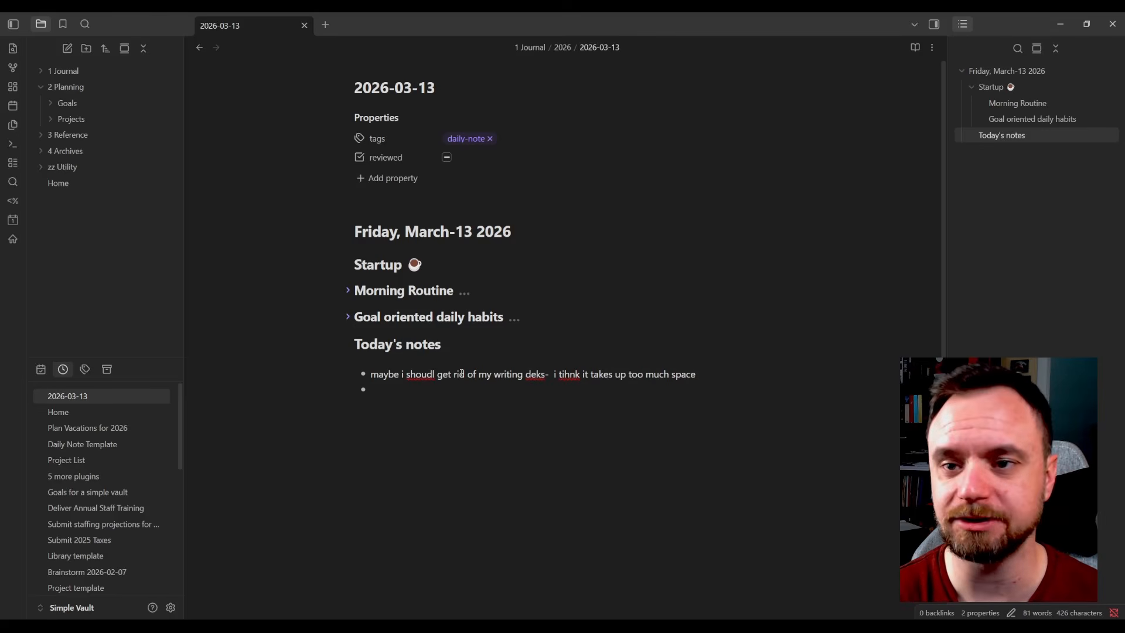
{"action": "key", "text": "Return"}
{"action": "key", "text": "Return"}
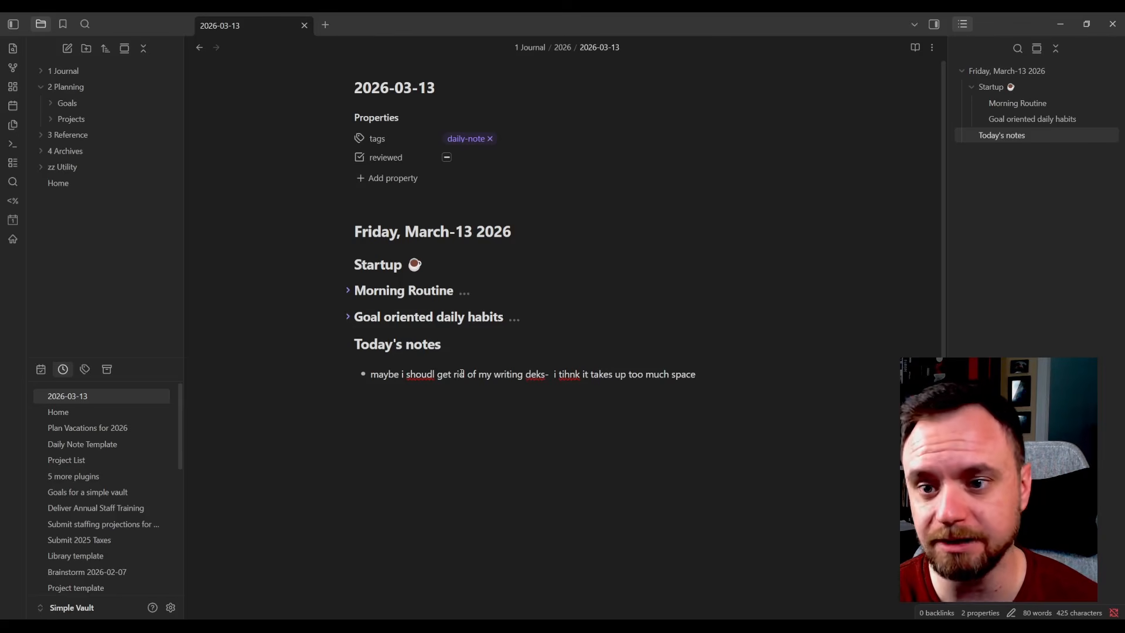
{"action": "type", "text": "### Call with Realtor "}
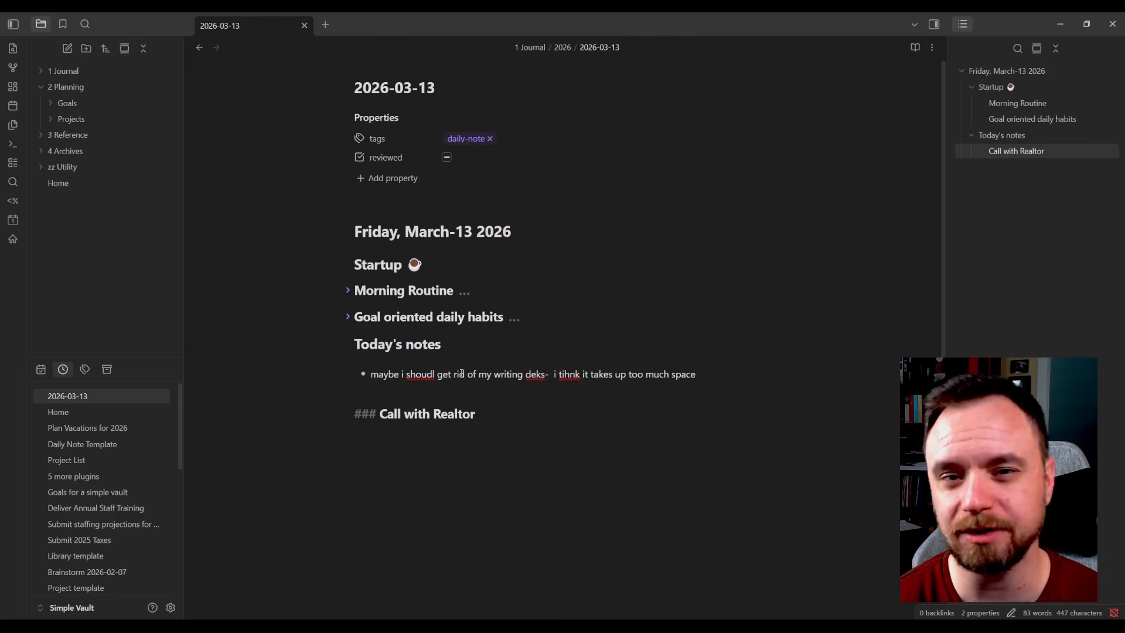
{"action": "type", "text": "@"}
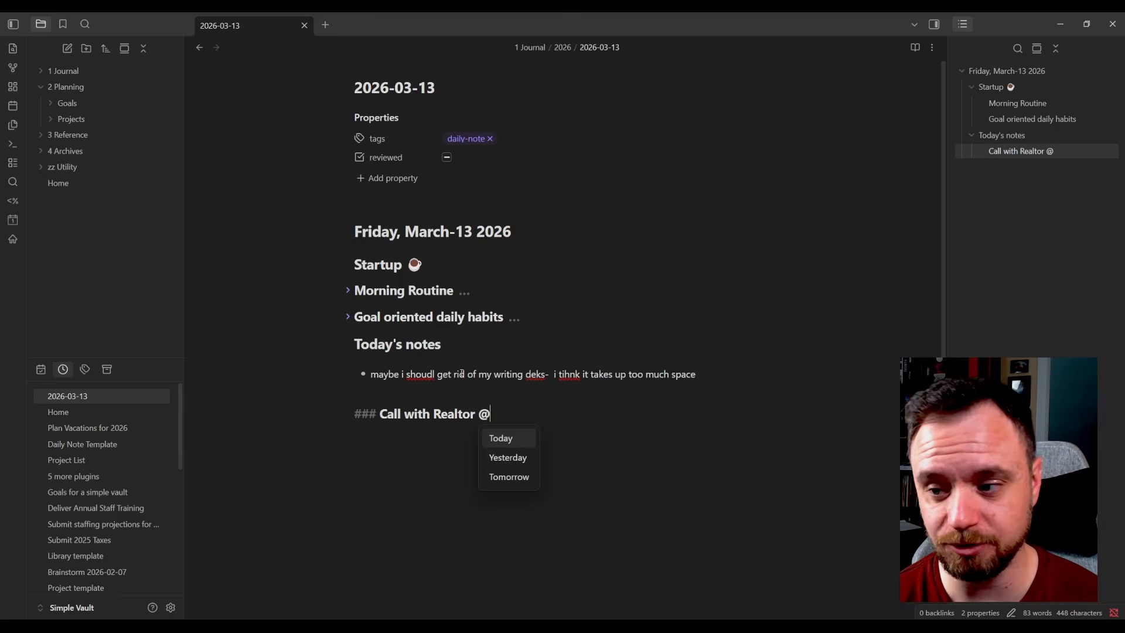
{"action": "type", "text": "time"}
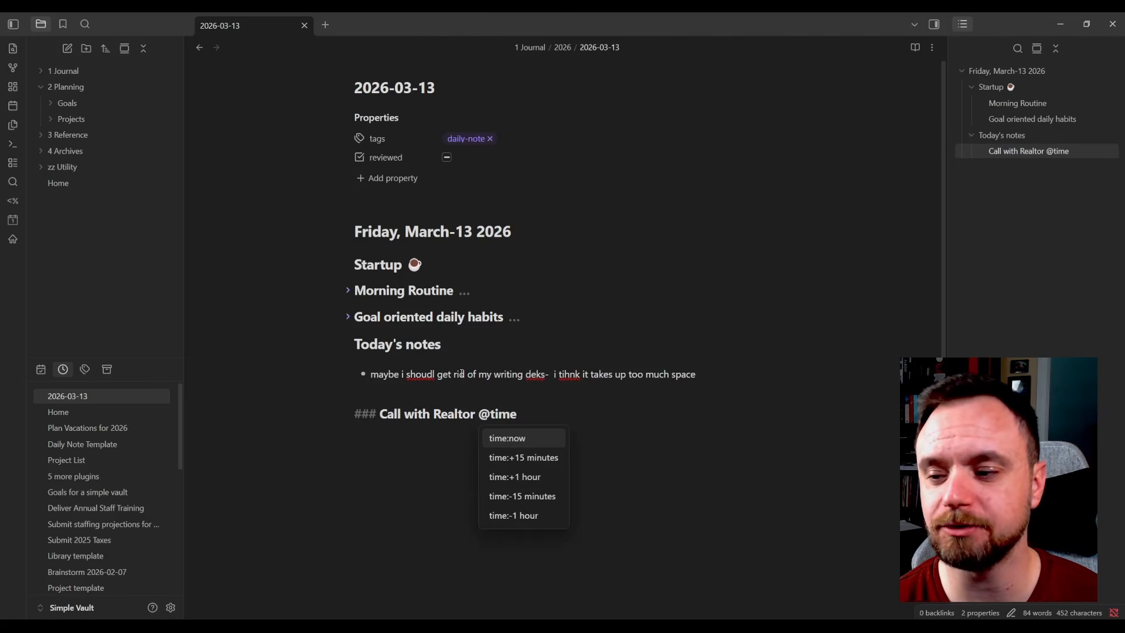
{"action": "key", "text": "Return"}
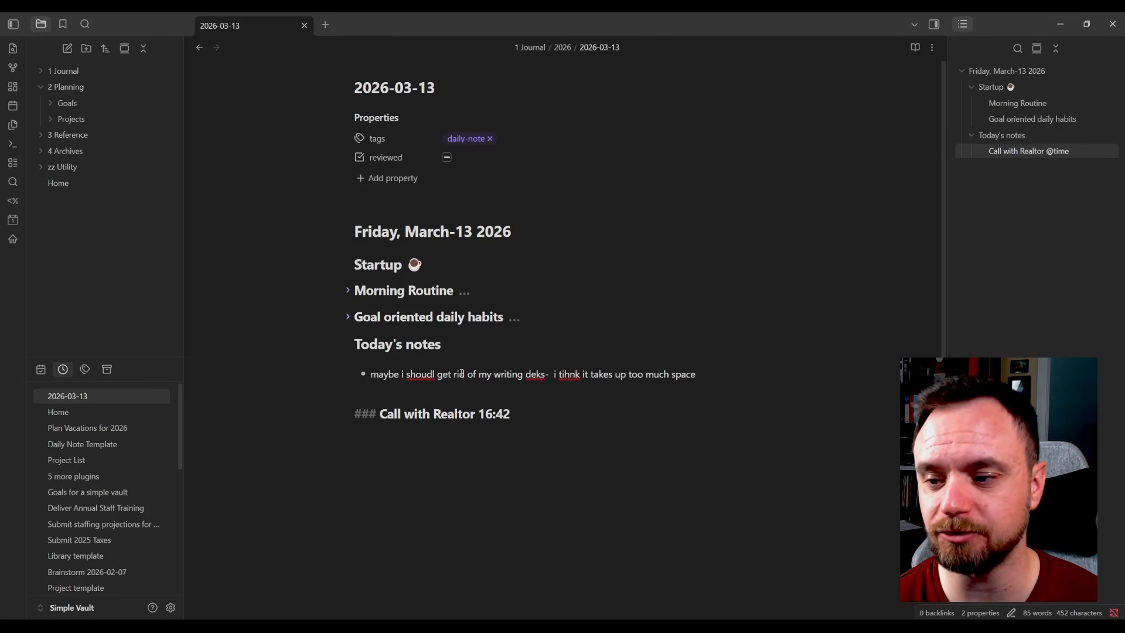
{"action": "key", "text": "Return"}
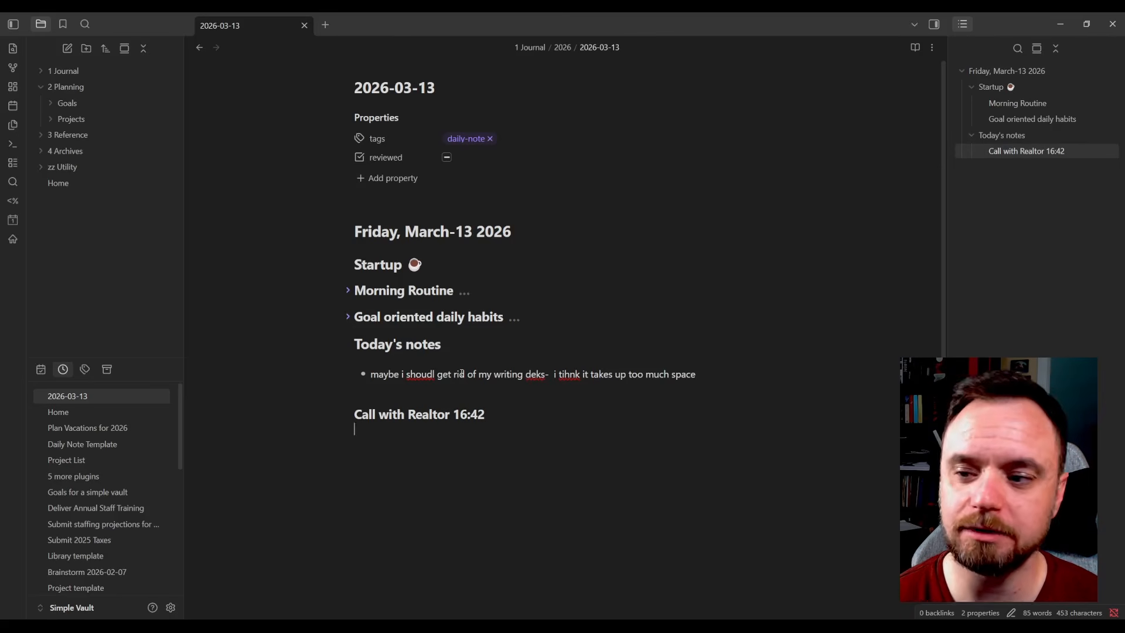
- Add the bullet "he said the inventory should open up as the weatehr gets warmer" under the Call with Realtor heading
{"action": "type", "text": "- "}
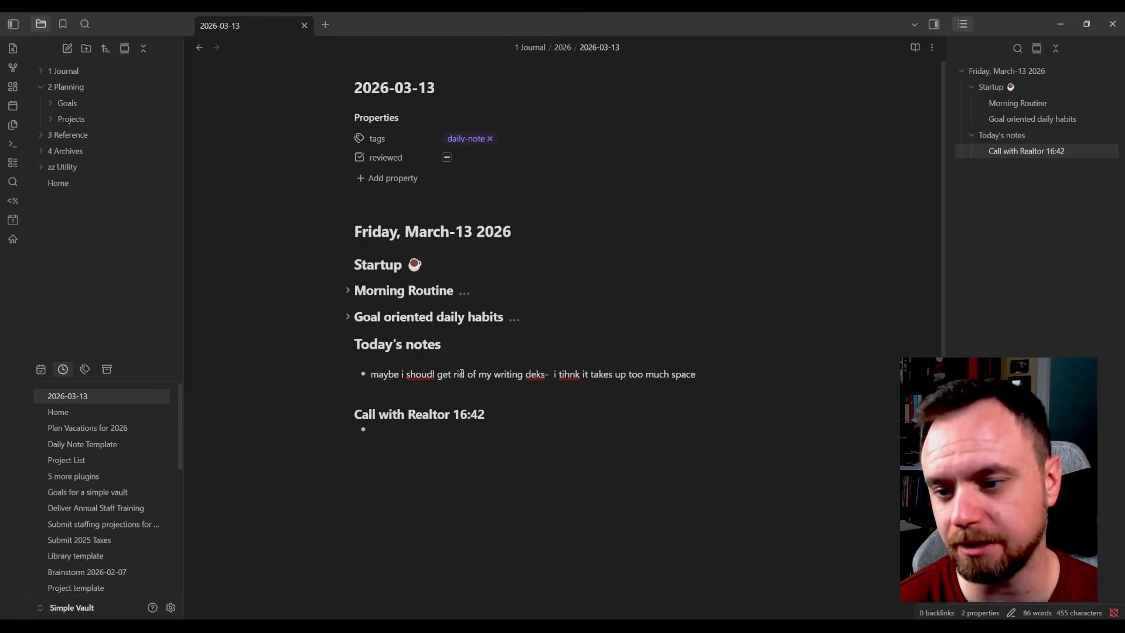
{"action": "type", "text": "he sai"}
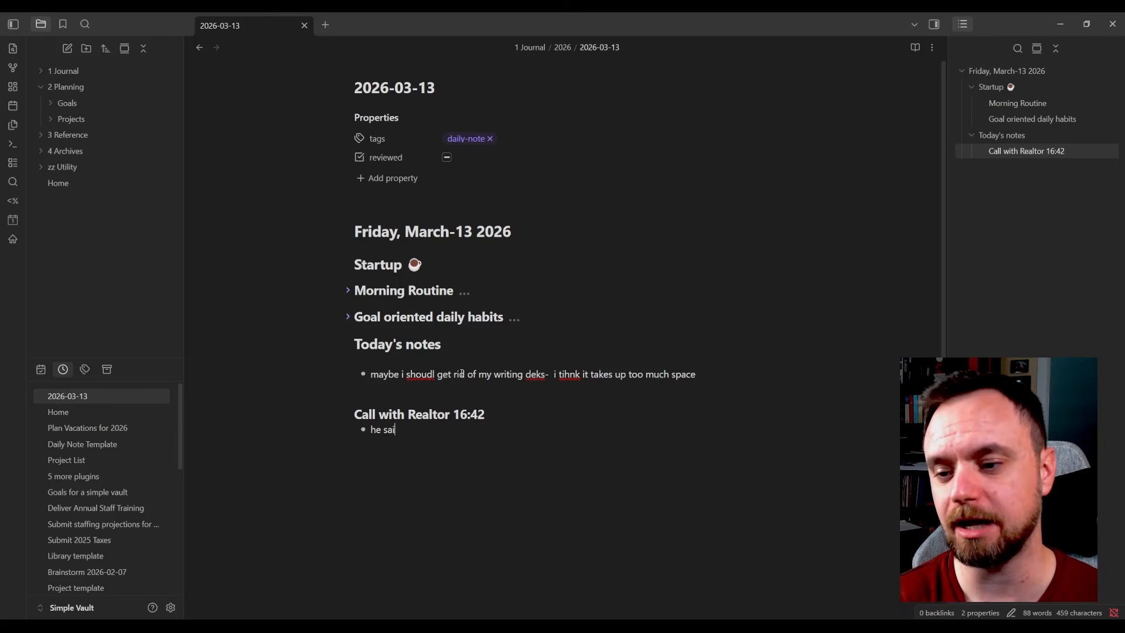
{"action": "type", "text": "d the in"}
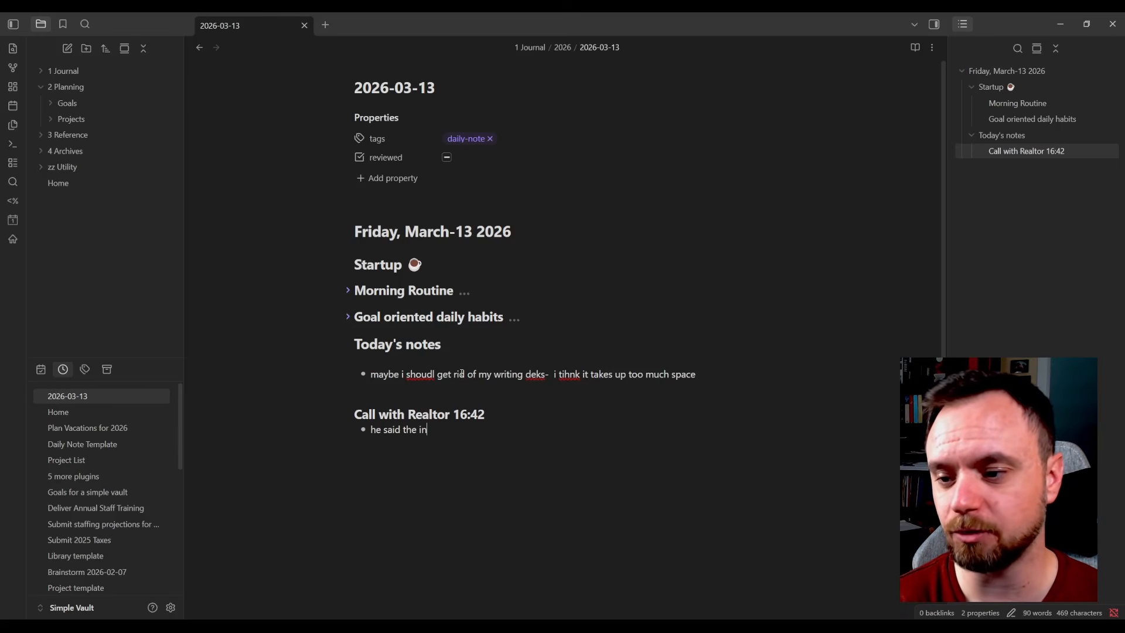
{"action": "type", "text": "ventory should open up as the"}
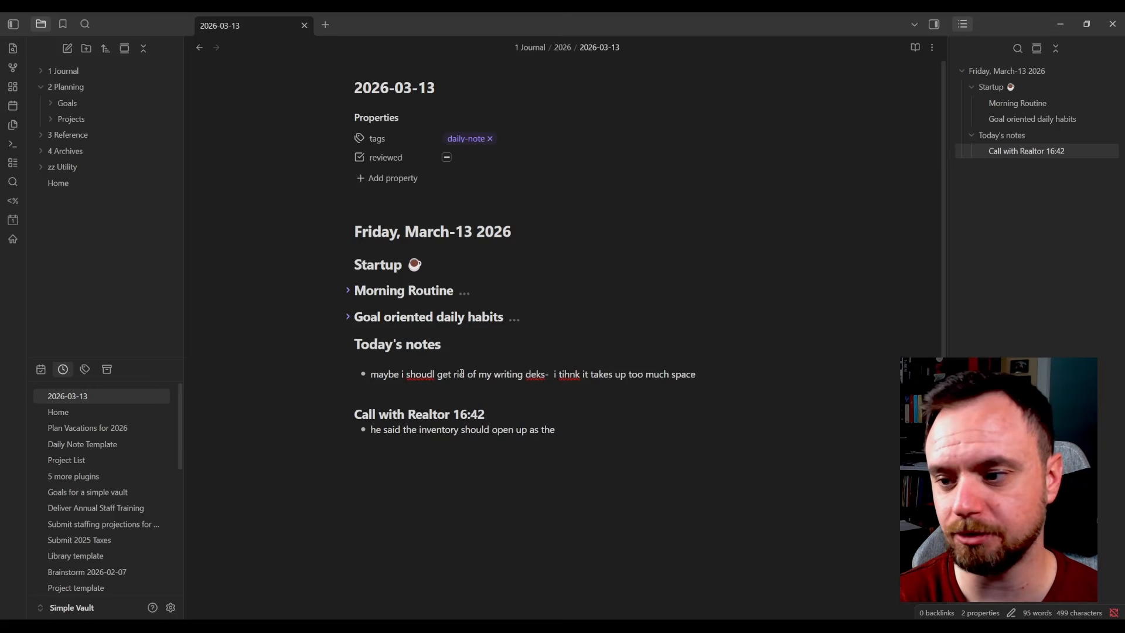
{"action": "type", "text": " weatehr e"}
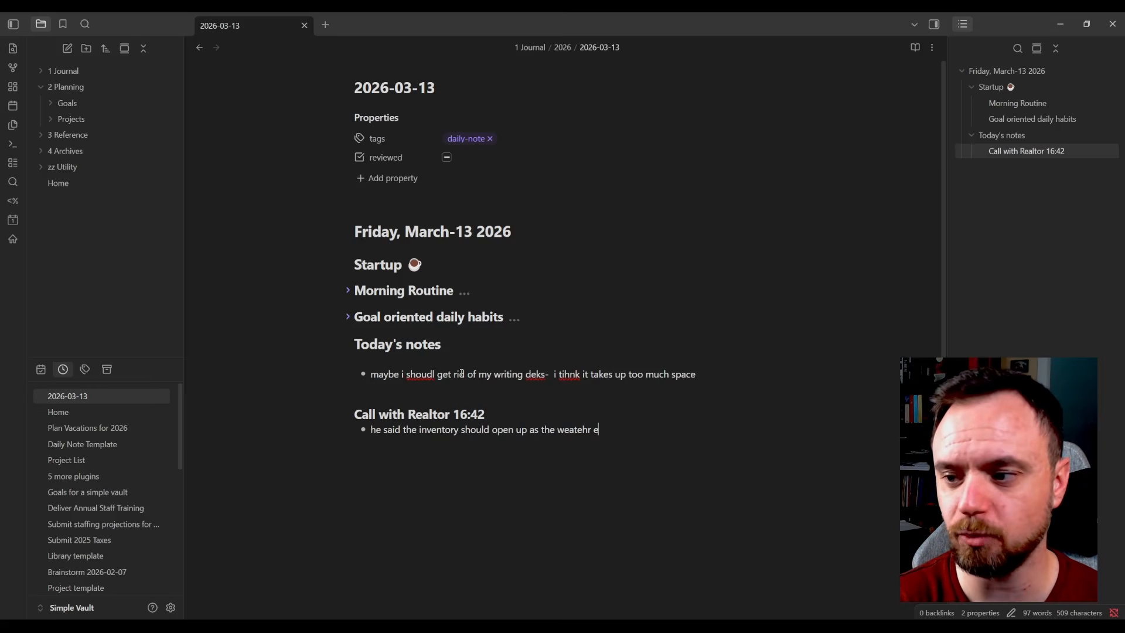
{"action": "key", "text": "BackSpace"}
{"action": "type", "text": "gets warmer"}
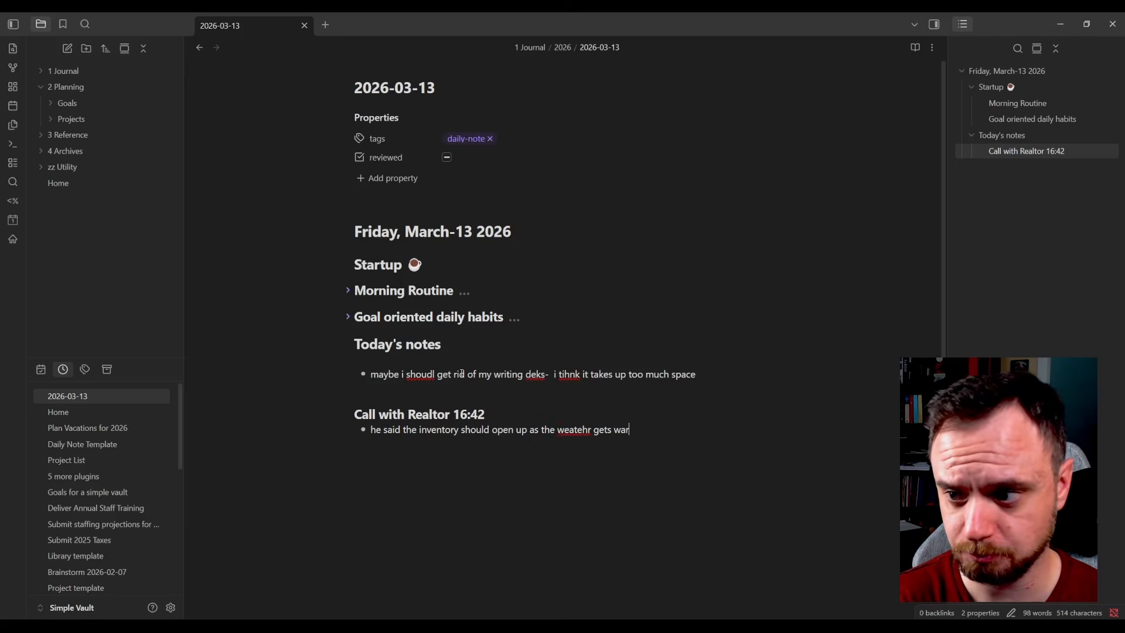
- Add a second bullet reading "suggested now is a good time to start watching for open houses and seeing the kinds of properties i like"
{"action": "key", "text": "Return"}
{"action": "type", "text": "suggested"}
{"action": "type", "text": "now"}
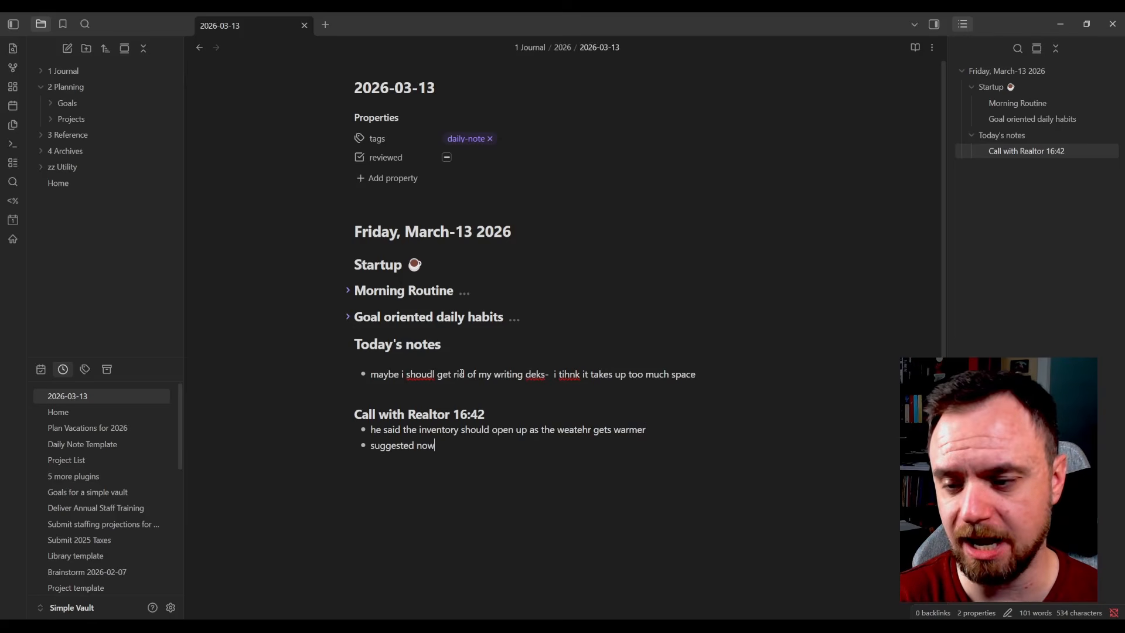
{"action": "type", "text": " is a good time to start watch"}
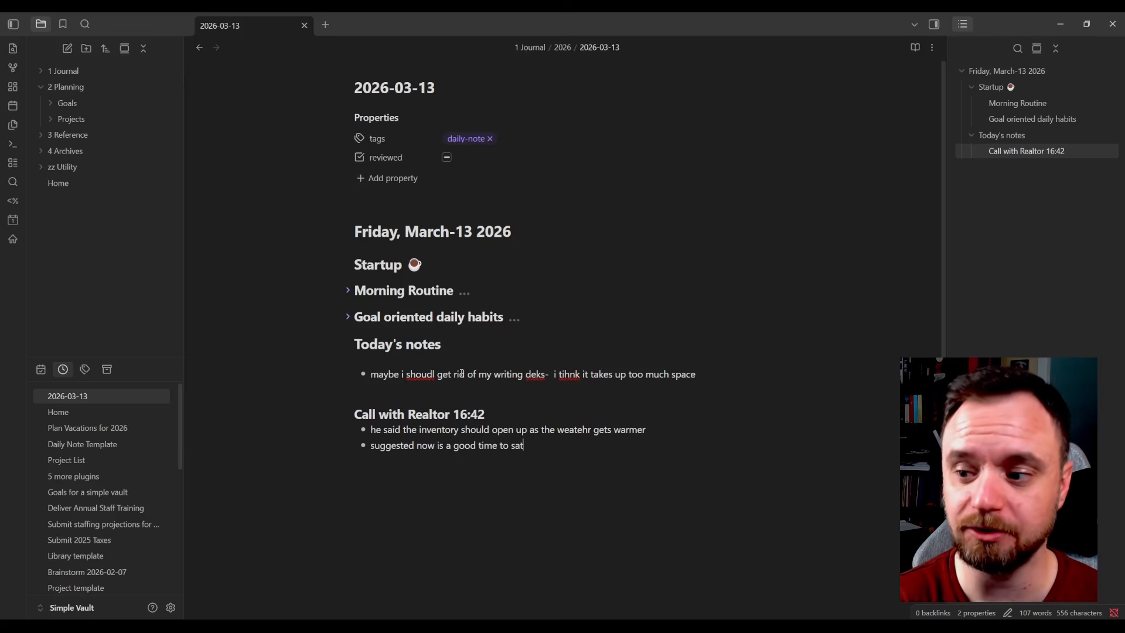
{"action": "type", "text": "ing of"}
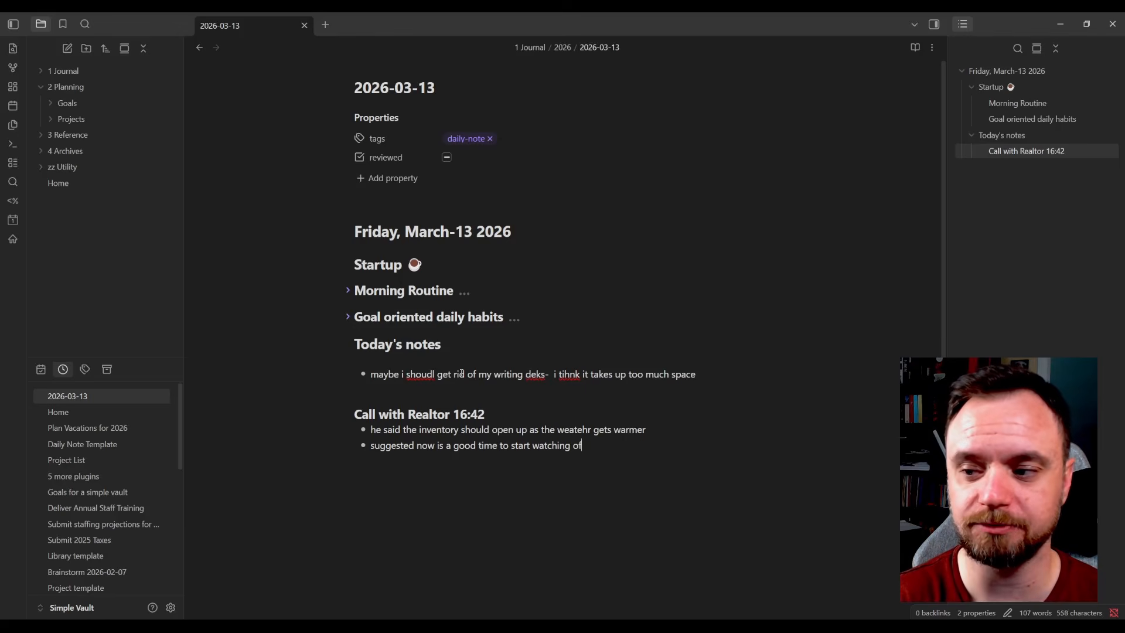
{"action": "key", "text": "BackSpace"}
{"action": "key", "text": "BackSpace"}
{"action": "type", "text": "for open "}
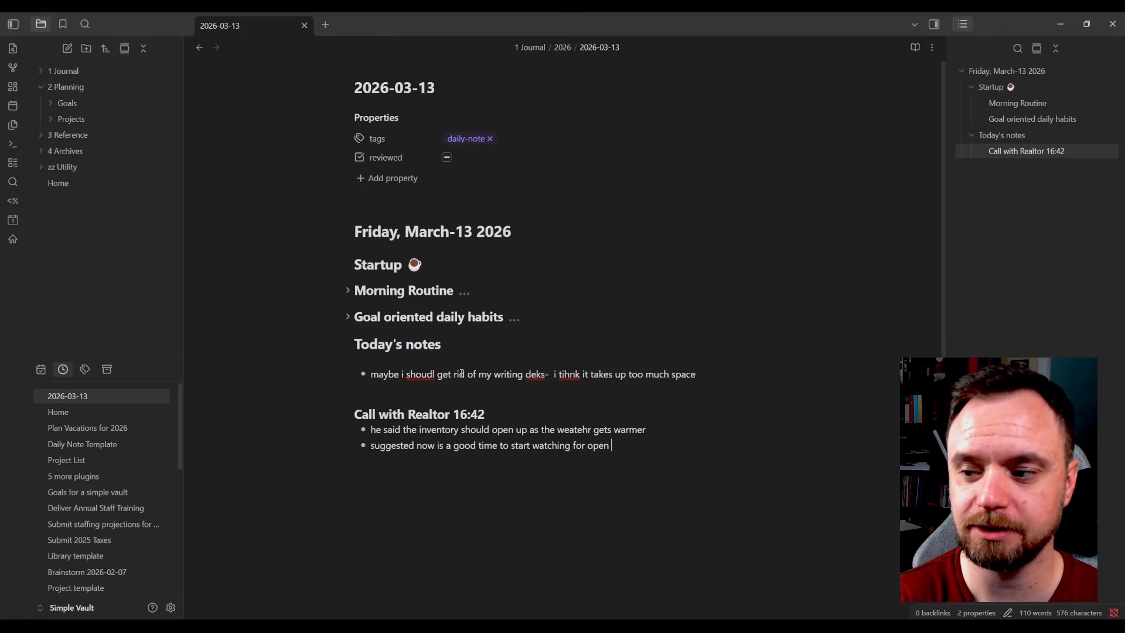
{"action": "type", "text": "houses and seeing hte"}
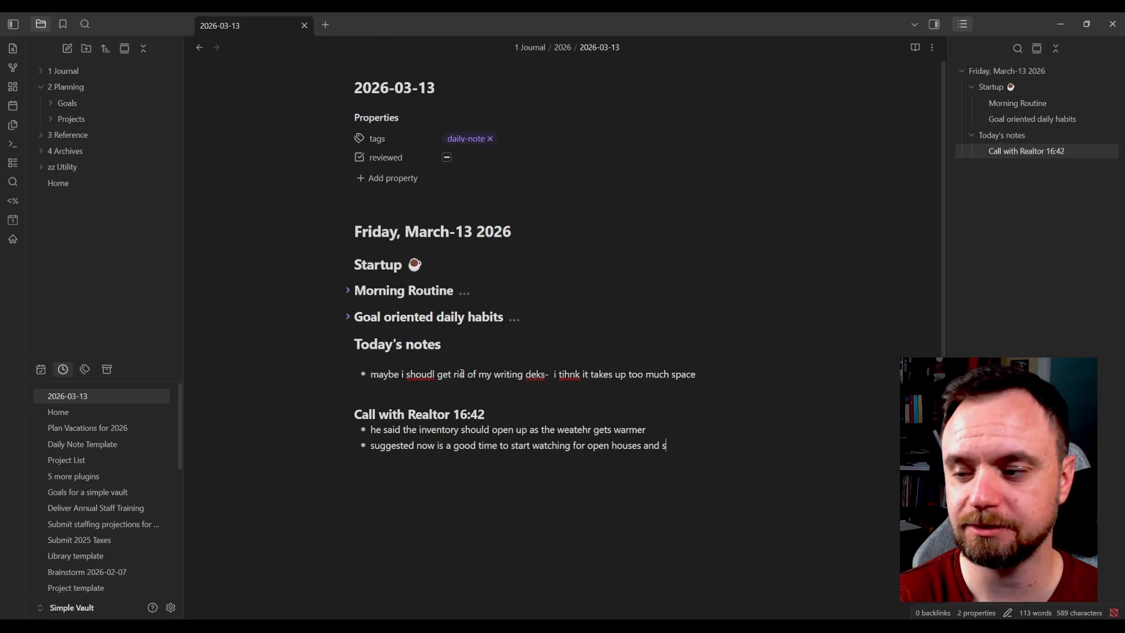
{"action": "key", "text": "BackSpace"}
{"action": "key", "text": "BackSpace"}
{"action": "key", "text": "BackSpace"}
{"action": "type", "text": "the "}
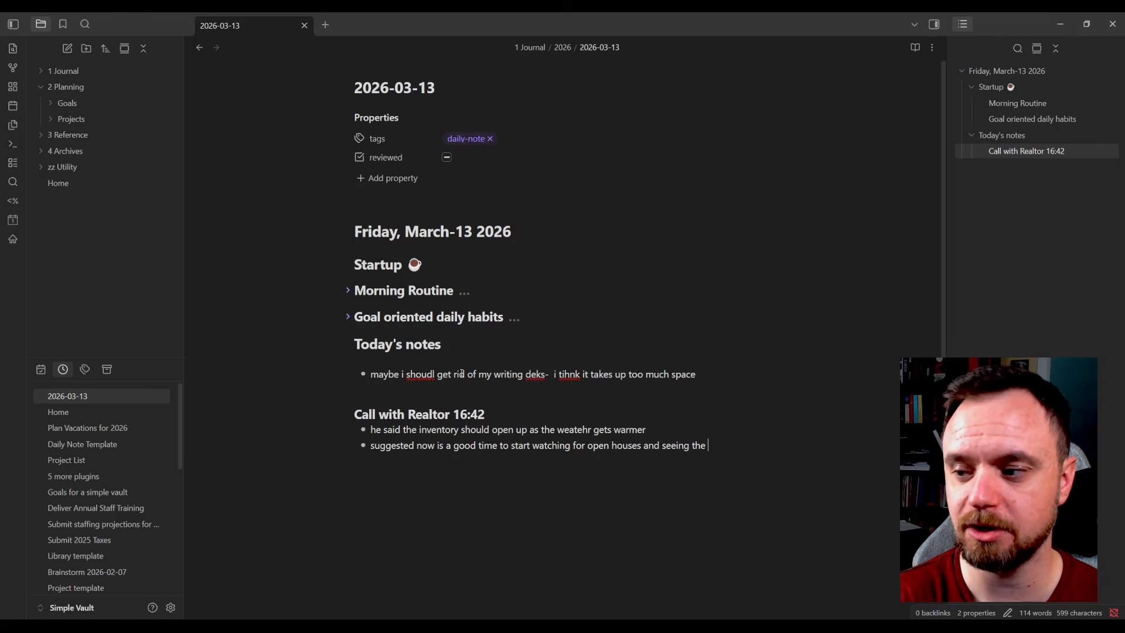
{"action": "type", "text": "kinds of prope"}
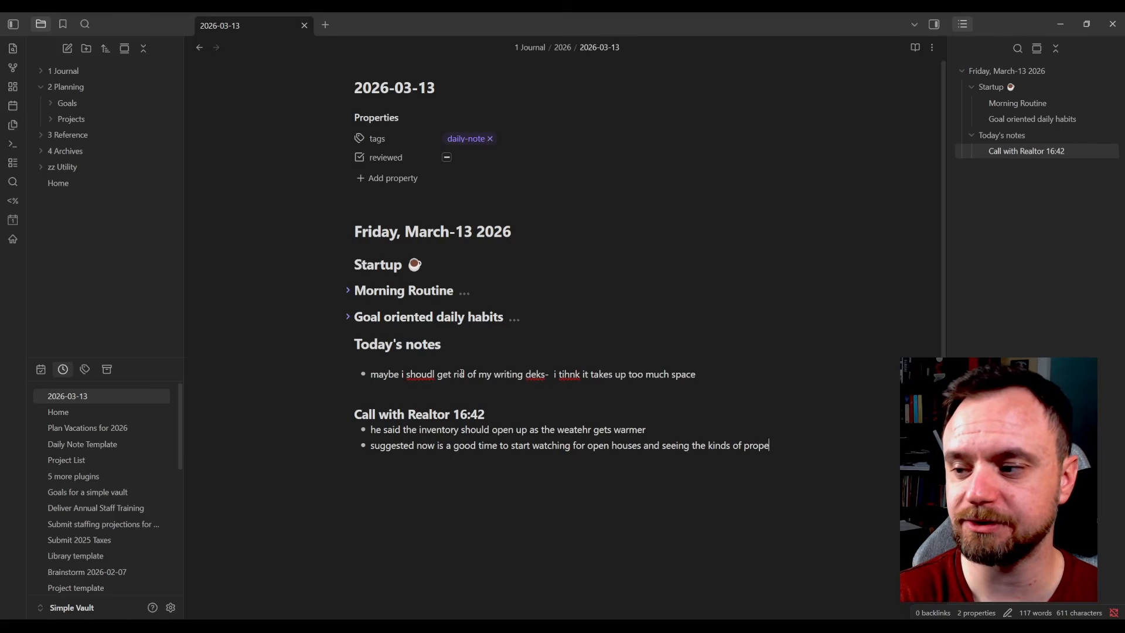
{"action": "type", "text": "rties i like"}
{"action": "key", "text": "Return"}
{"action": "key", "text": "Return"}
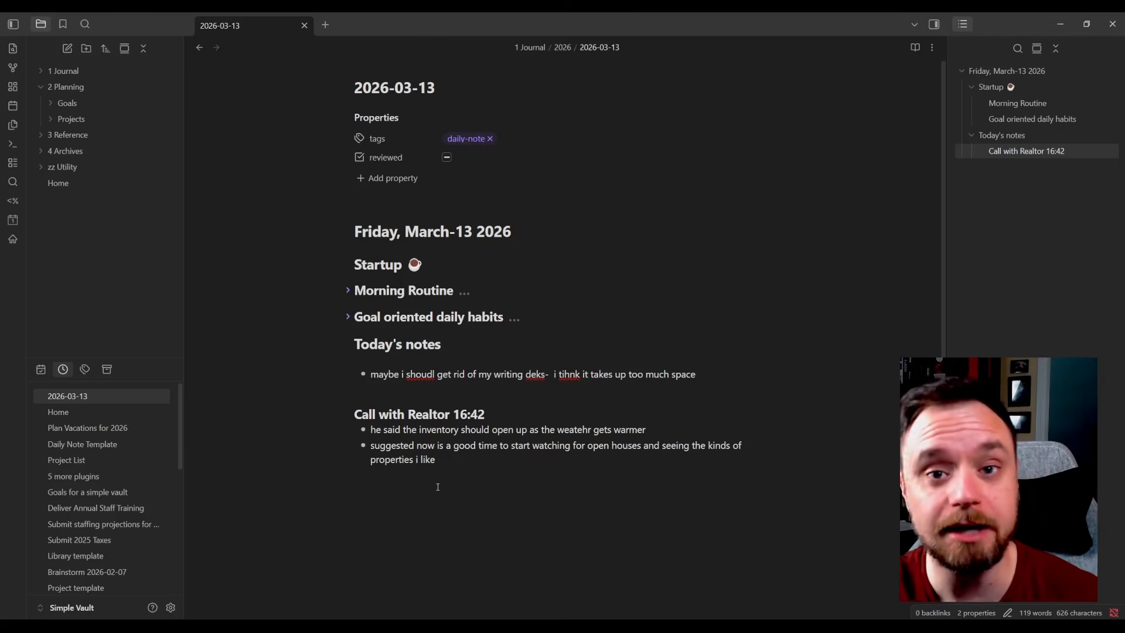
- Add the level-three heading "Vacation planning" below the Call with Realtor notes
{"action": "left_click", "coordinate": [399, 407]}
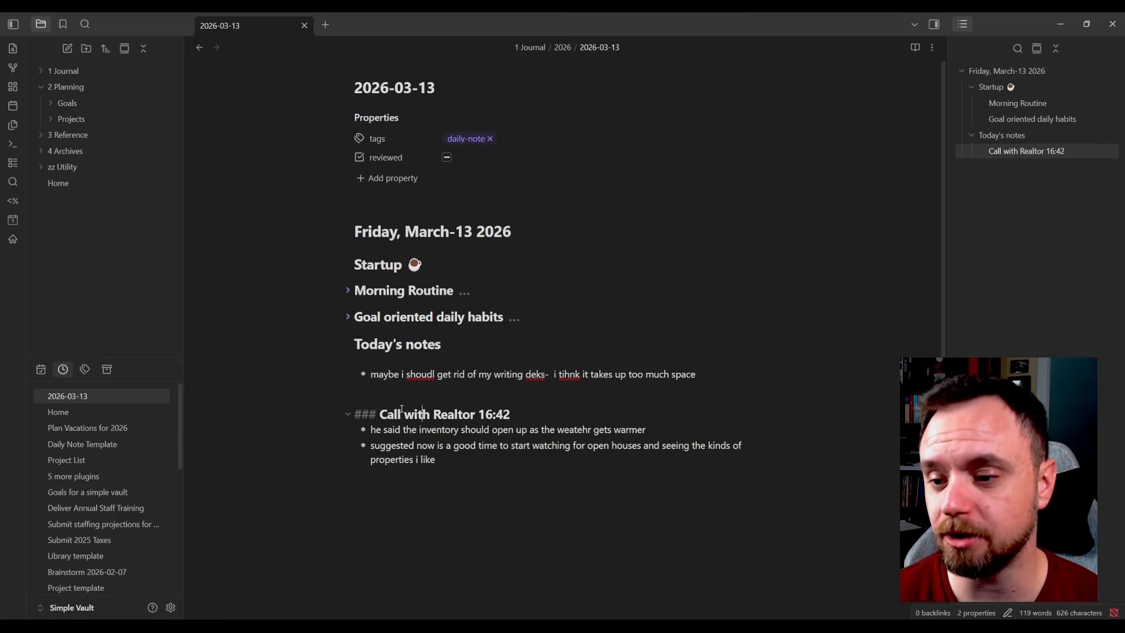
{"action": "left_click", "coordinate": [418, 511]}
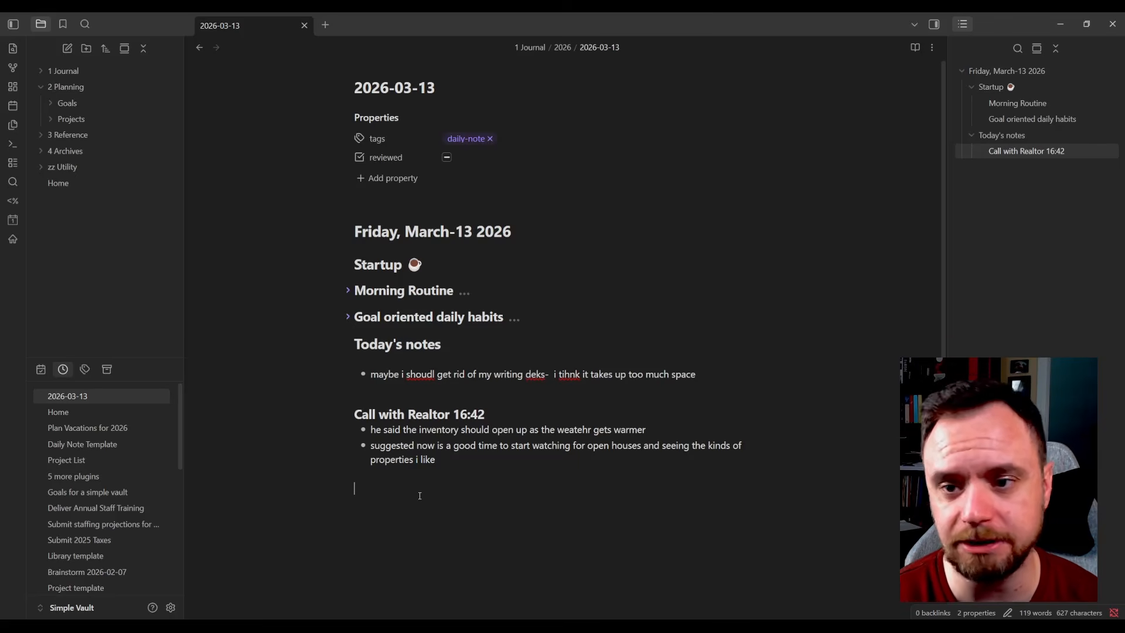
{"action": "type", "text": "### "}
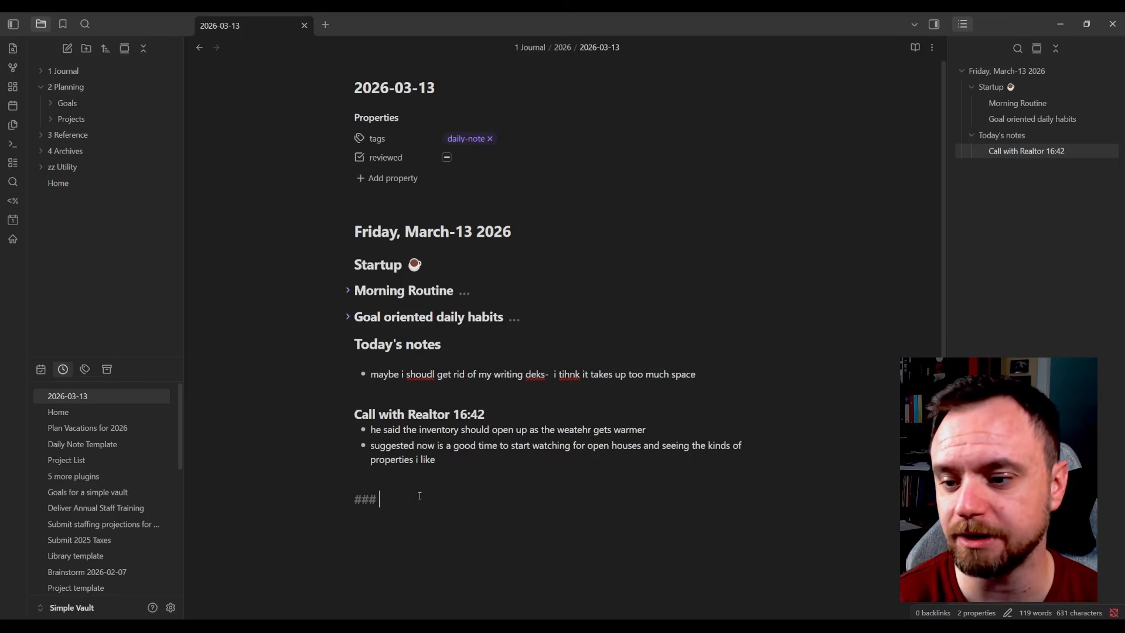
{"action": "type", "text": "Vacation planning"}
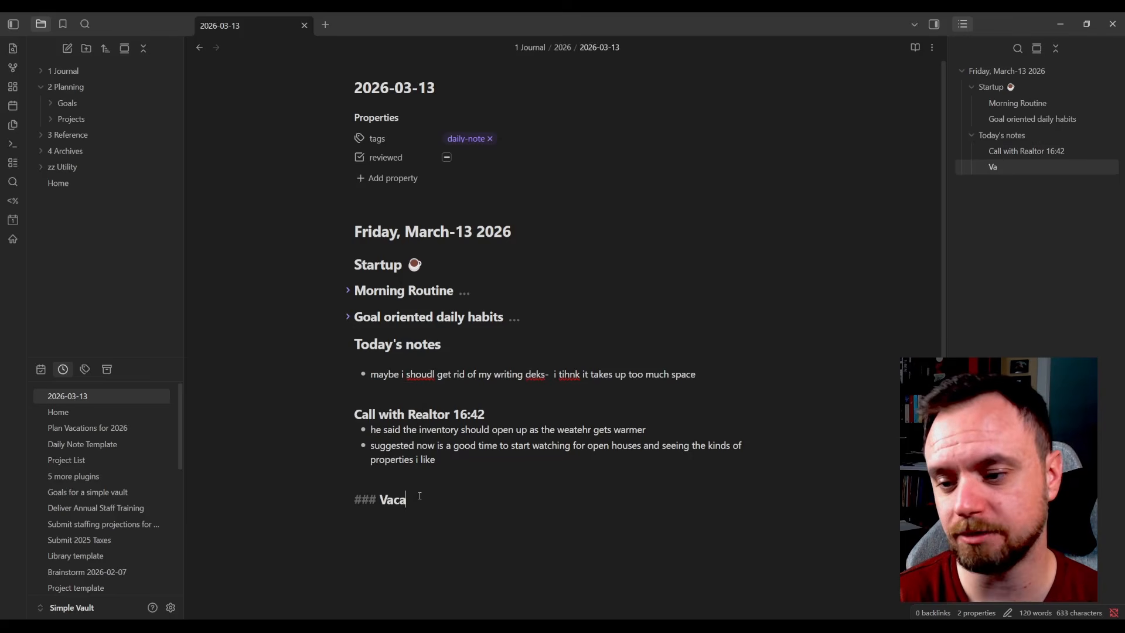
{"action": "key", "text": "Return"}
- Add the bullet "looking at LA as a destination" under the Vacation planning heading
{"action": "type", "text": "-lookign a"}
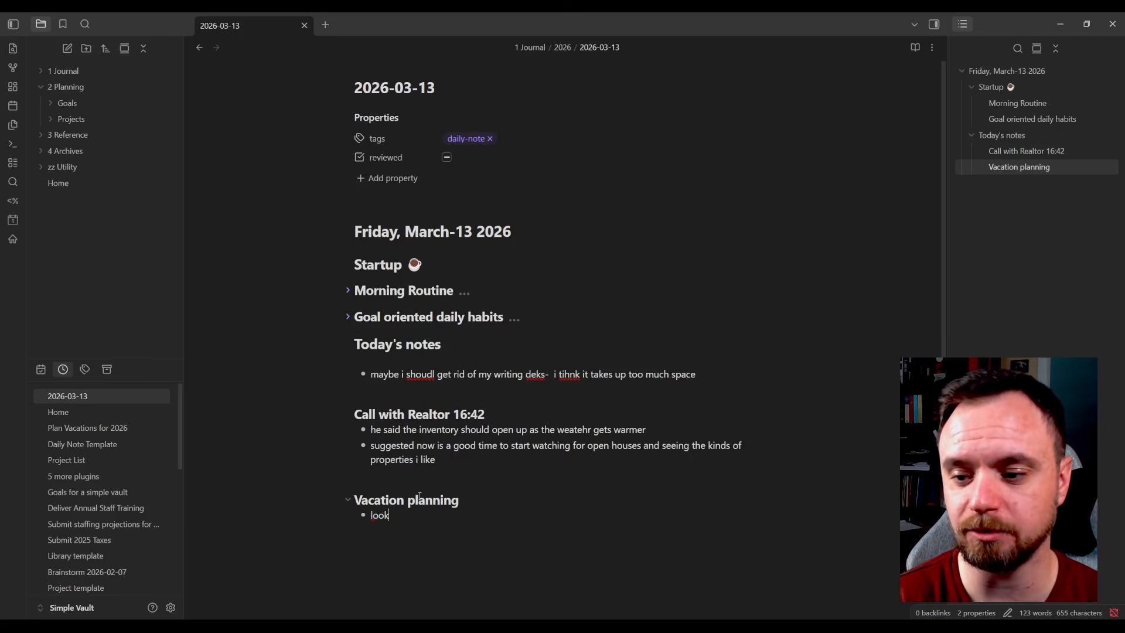
{"action": "key", "text": "BackSpace"}
{"action": "key", "text": "BackSpace"}
{"action": "key", "text": "BackSpace"}
{"action": "key", "text": "BackSpace"}
{"action": "type", "text": "ng at La"}
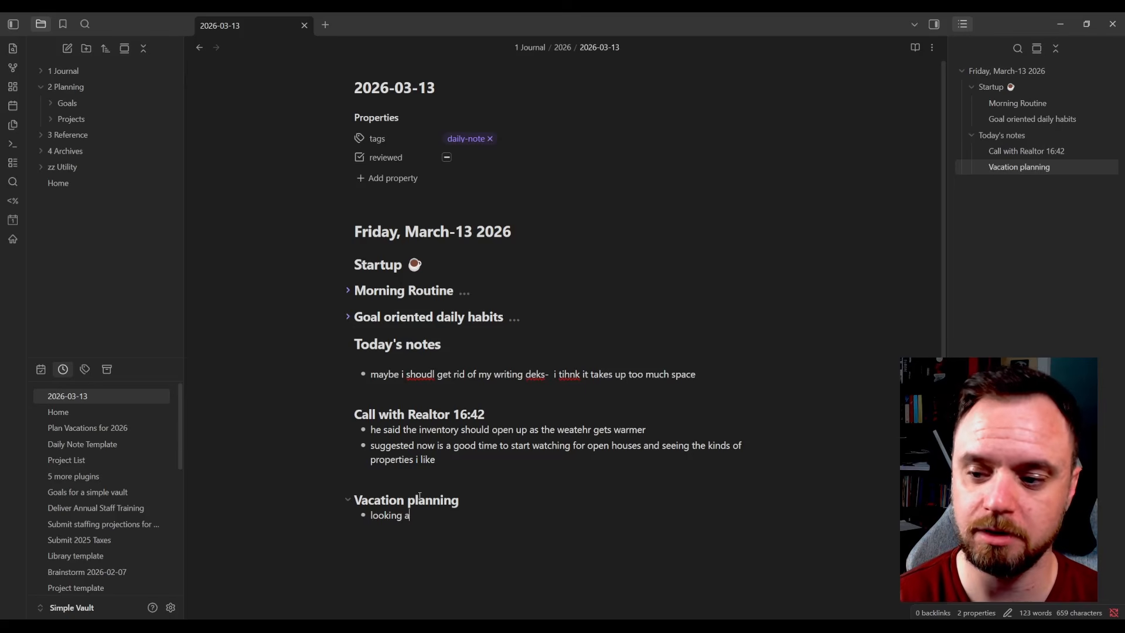
{"action": "key", "text": "BackSpace"}
{"action": "type", "text": "A s"}
{"action": "key", "text": "BackSpace"}
{"action": "type", "text": "as a"}
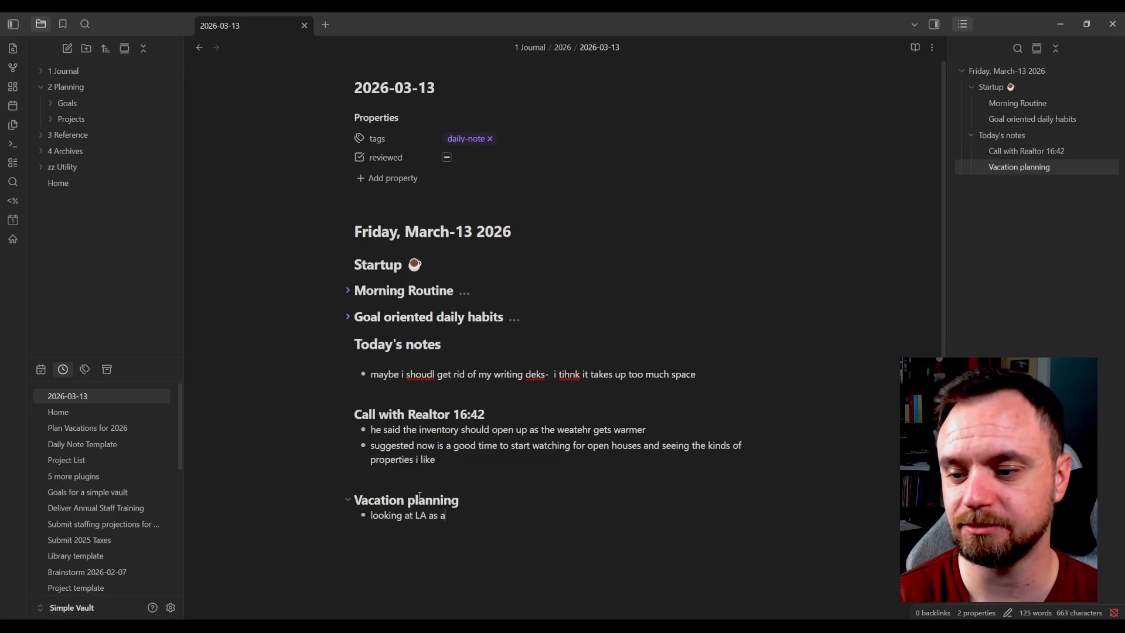
{"action": "type", "text": " destination"}
{"action": "key", "text": "Return"}
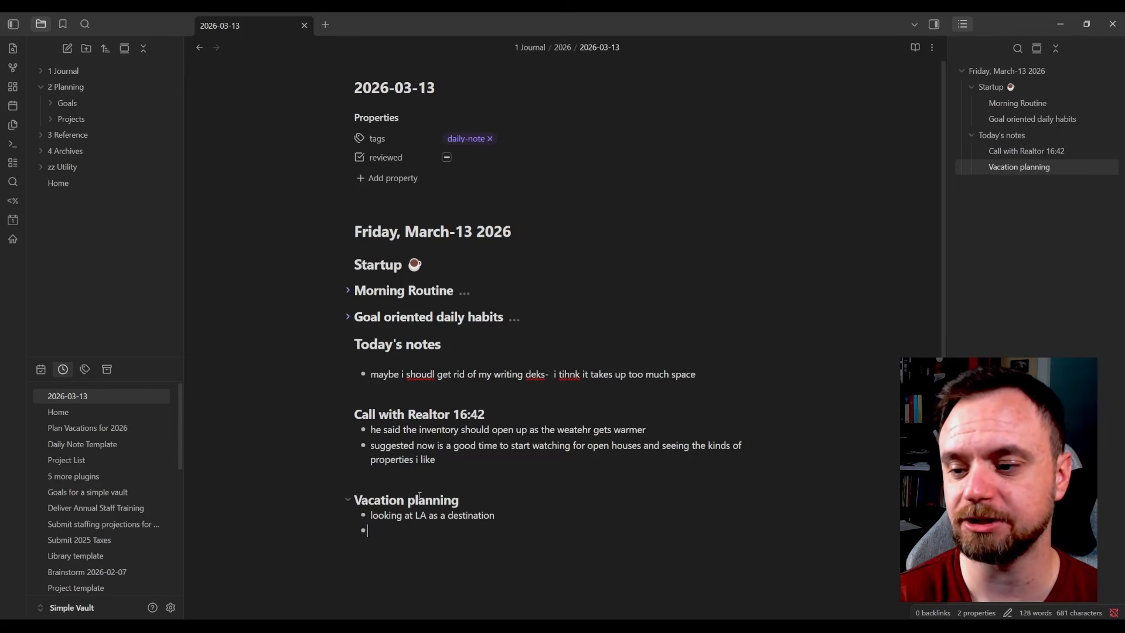
- Add a second Vacation planning bullet reading "Flights are anywhere 200-$300 round trip for nonstop"
{"action": "type", "text": "Flights are anywhere 2"}
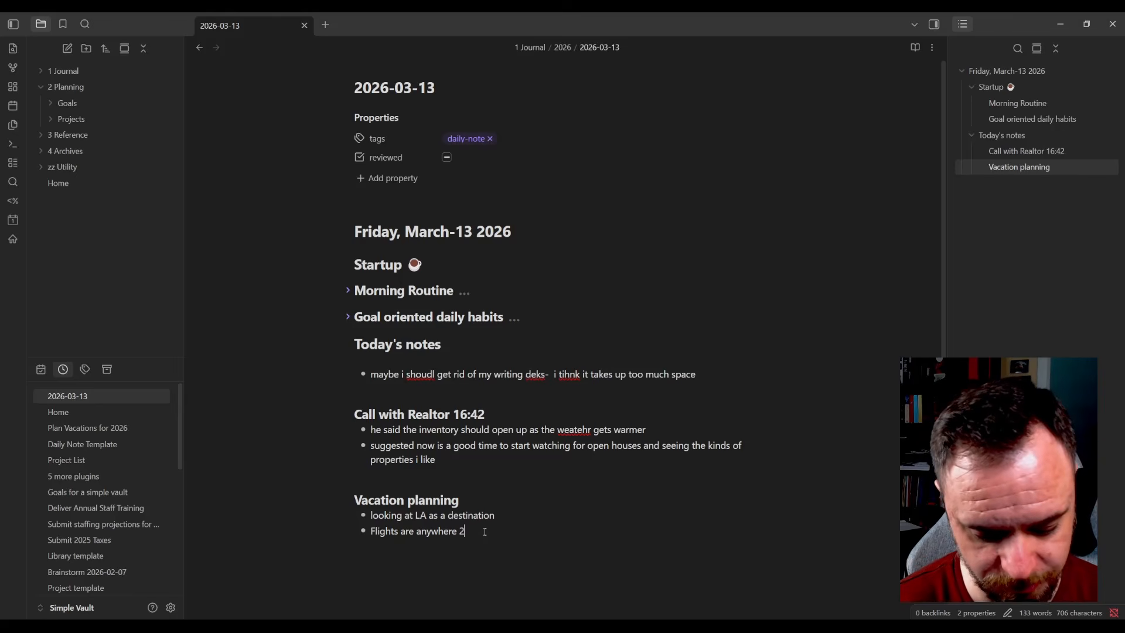
{"action": "type", "text": "00-$800 rount"}
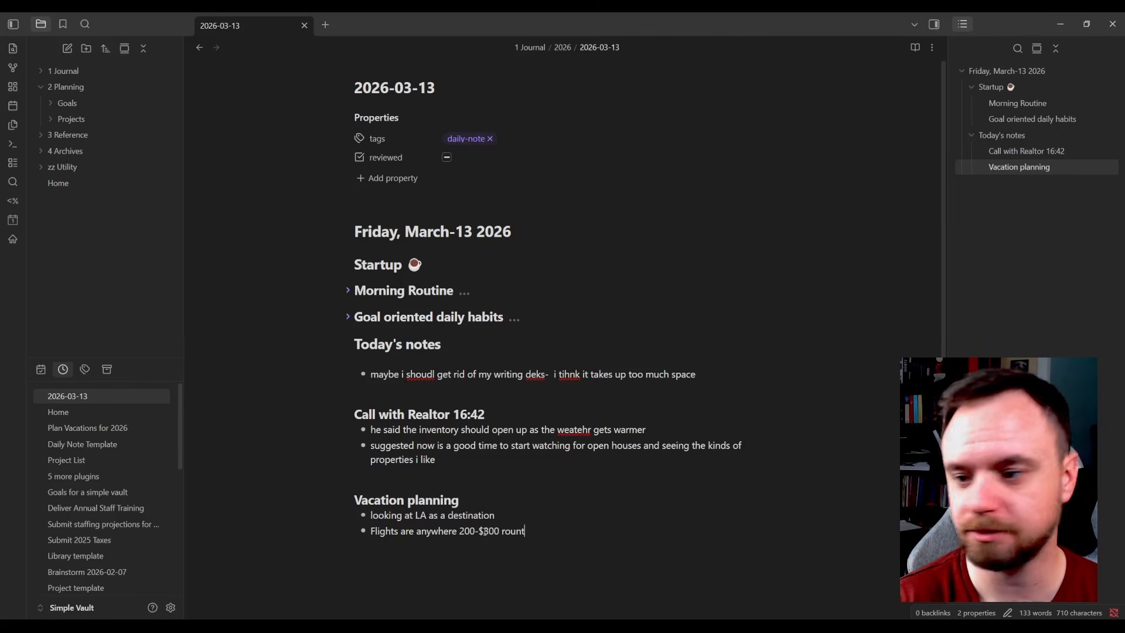
{"action": "key", "text": "BackSpace"}
{"action": "type", "text": "d trip for nonstop"}
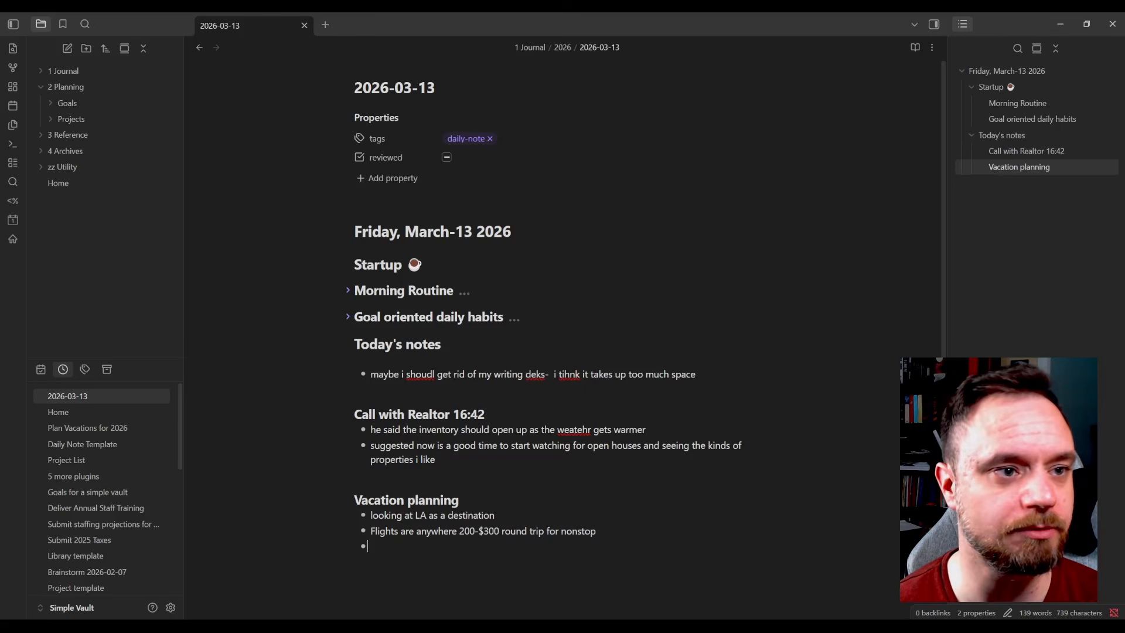
- Insert the Kayak flight link titled "Book now: BOS to LAX, 5/28 – 6/1" as the third Vacation planning bullet
{"action": "key", "text": "alt+Tab"}
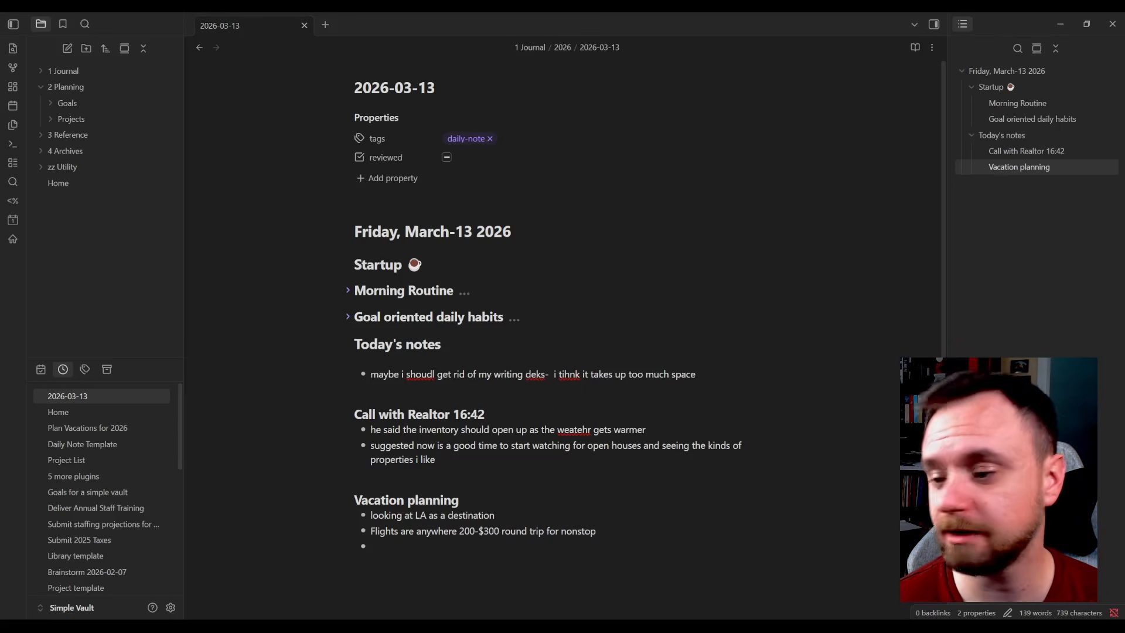
{"action": "key", "text": "alt+Tab"}
{"action": "type", "text": "[Book now: BOS to LAX, 5/28 – 6/1](https://www.kayak.com/flights/BOS-LAX/2026-05-28/2026-06-01?ucs=uh2ncs&sort=bestflight_a)"}
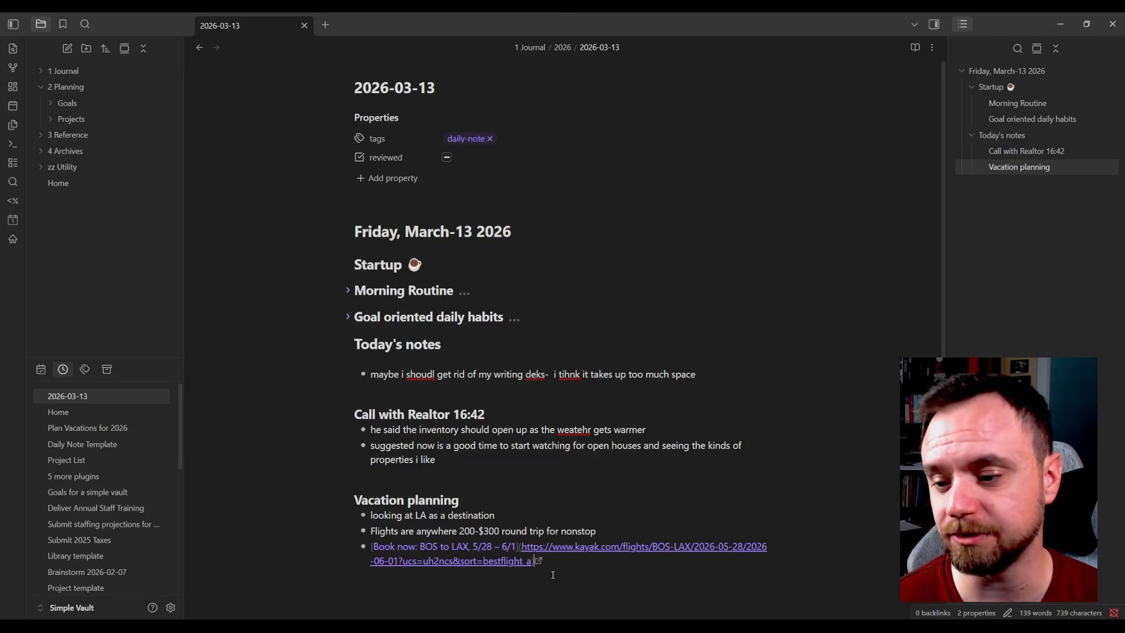
{"action": "key", "text": "Return"}
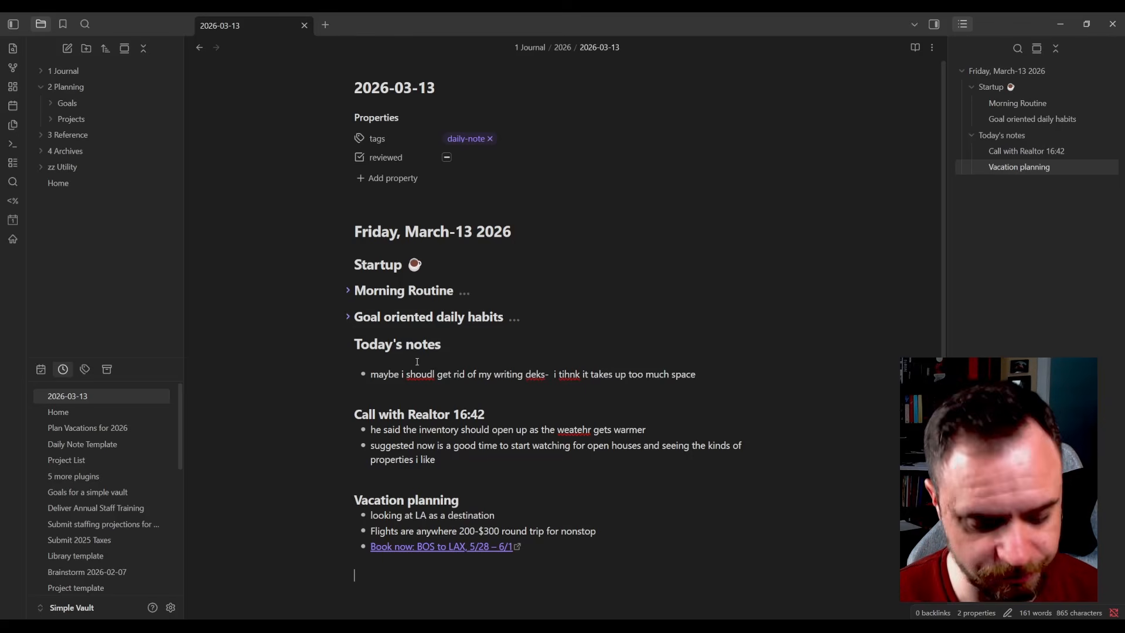
- Add the level-three heading "Youtube channel branding" below the Vacation planning notes
{"action": "type", "text": "### "}
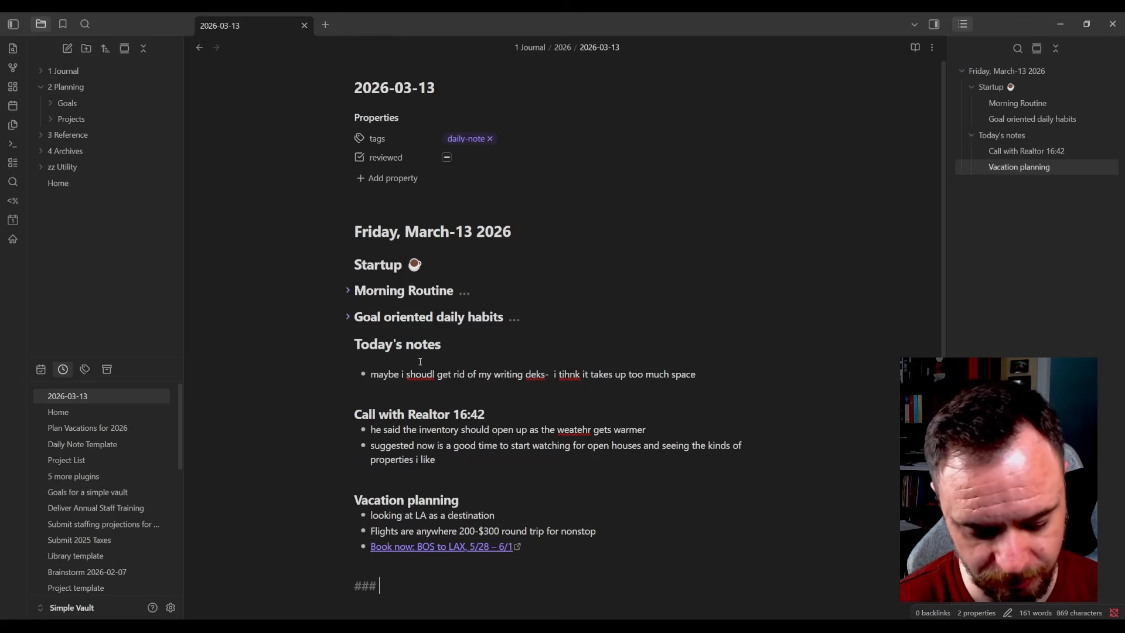
{"action": "type", "text": "YOutu"}
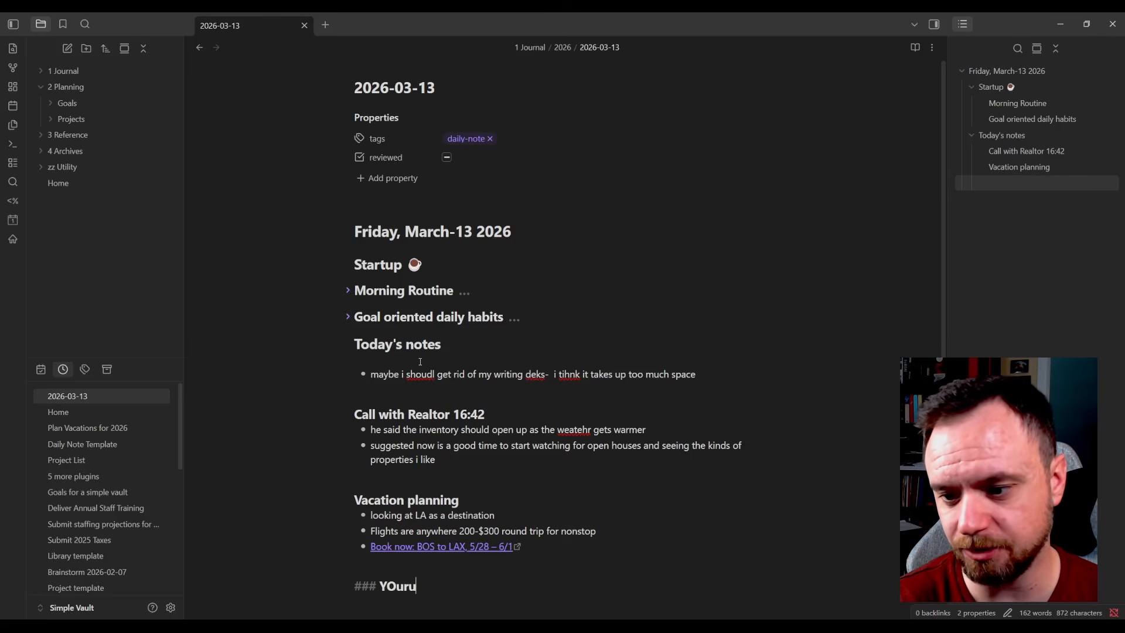
{"action": "key", "text": "BackSpace"}
{"action": "key", "text": "BackSpace"}
{"action": "key", "text": "BackSpace"}
{"action": "key", "text": "BackSpace"}
{"action": "type", "text": "outube channel branding"}
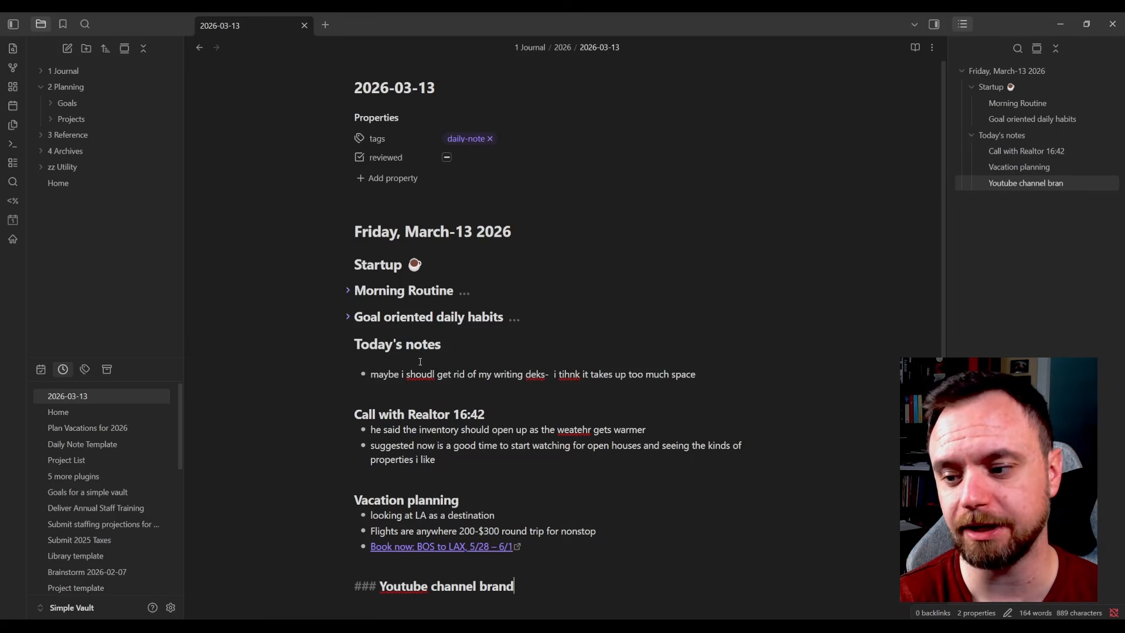
{"action": "key", "text": "Return"}
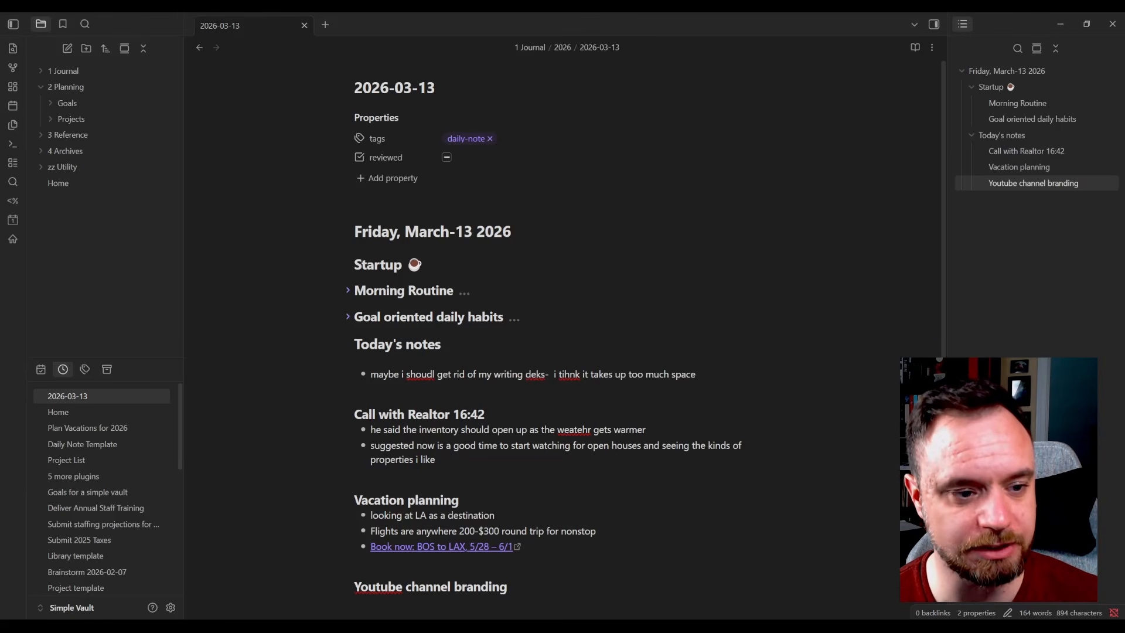
- Add the line "colors" in bold under the Youtube channel branding heading
{"action": "left_click", "coordinate": [470, 607]}
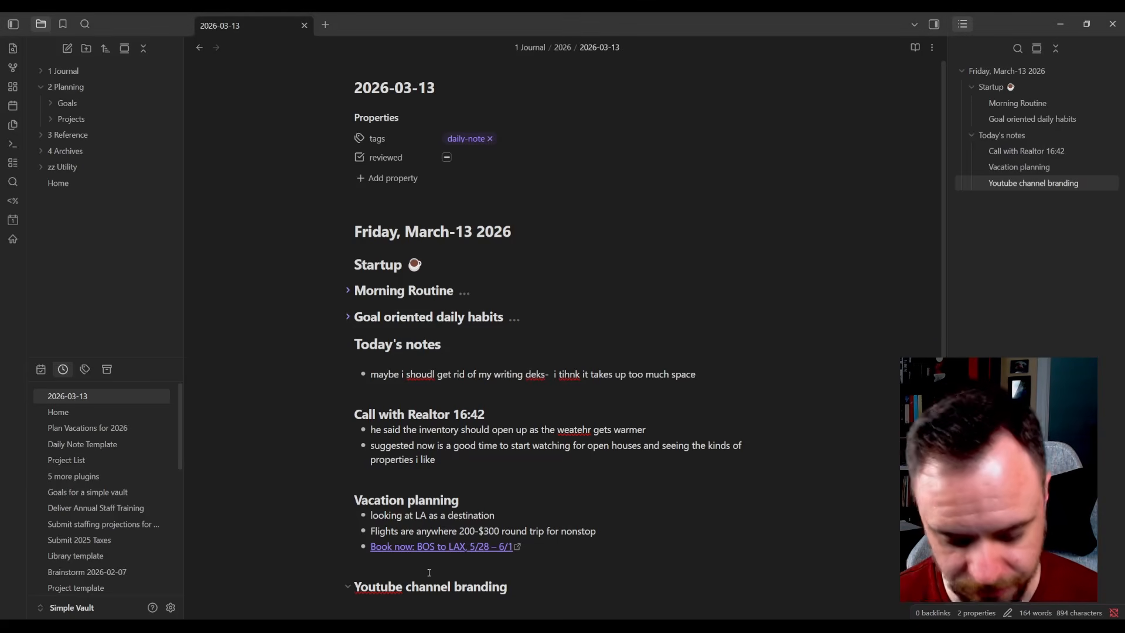
{"action": "type", "text": "colors"}
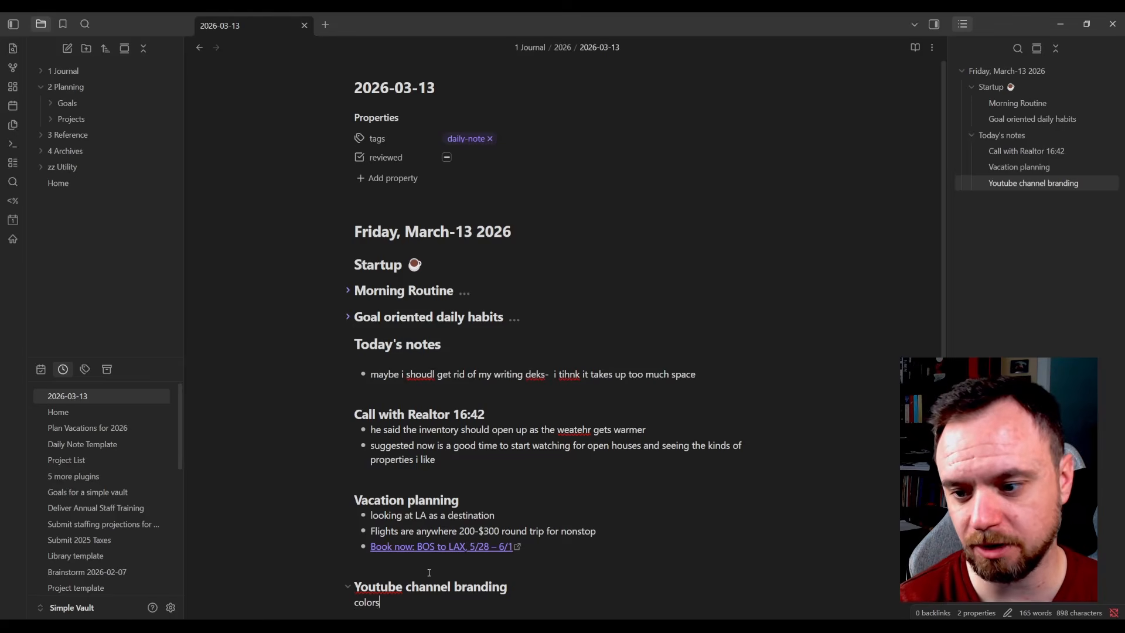
{"action": "key", "text": "Return"}
{"action": "key", "text": "shift+End"}
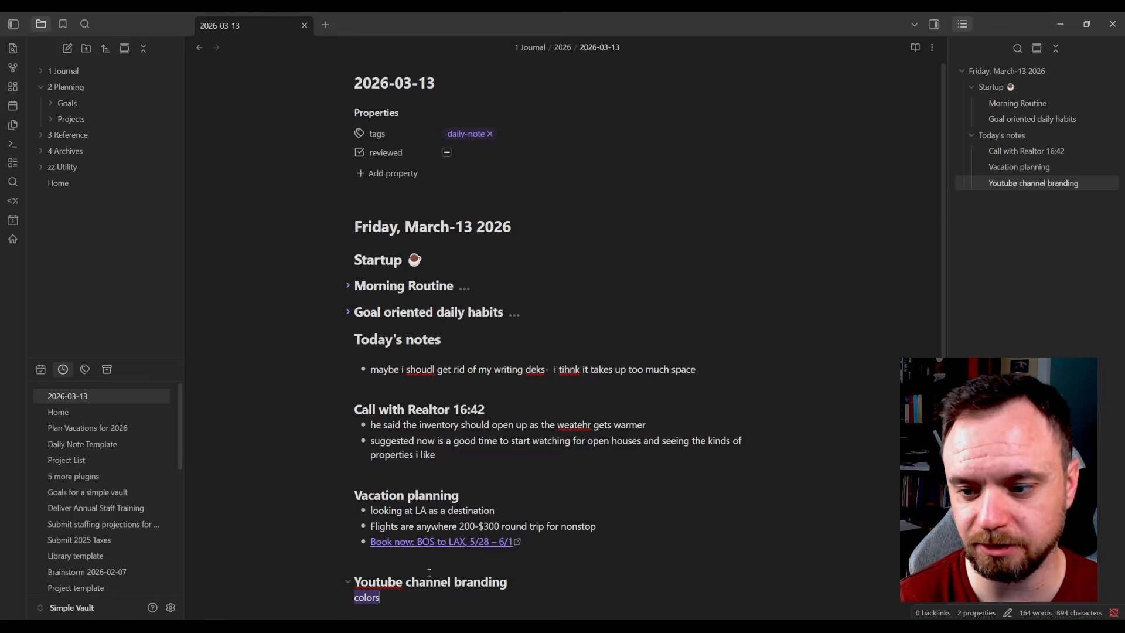
{"action": "key", "text": "ctrl+b"}
{"action": "key", "text": "Return"}
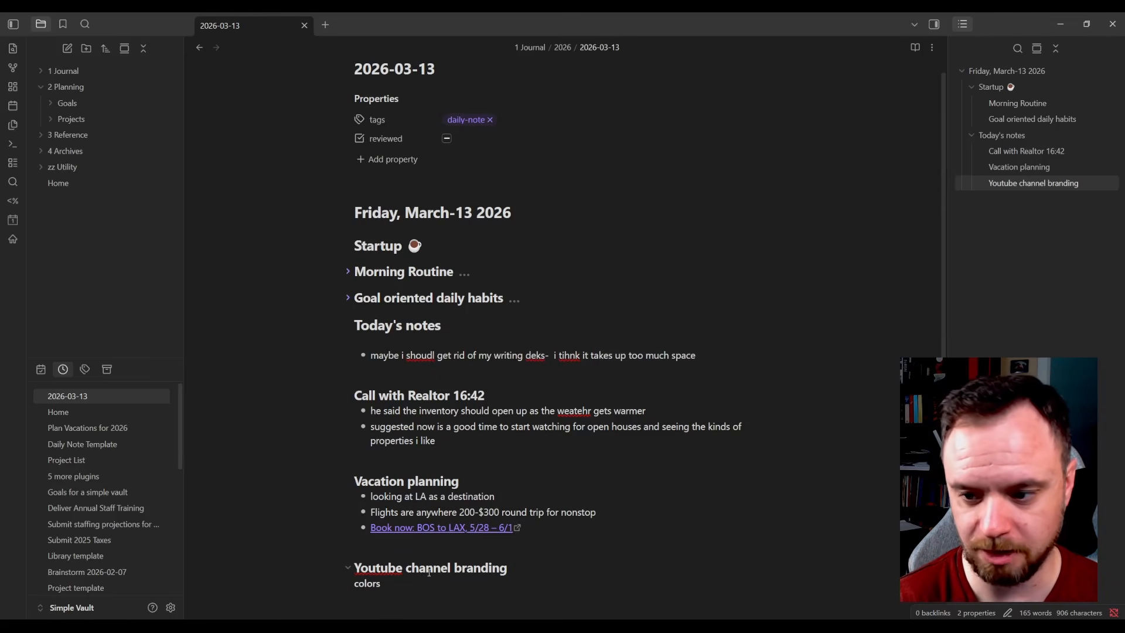
- List the brand colors on separate lines as "primary: 00235b", "secondary: de3707" and "tertiary: F2f3f5"
{"action": "type", "text": "primary"}
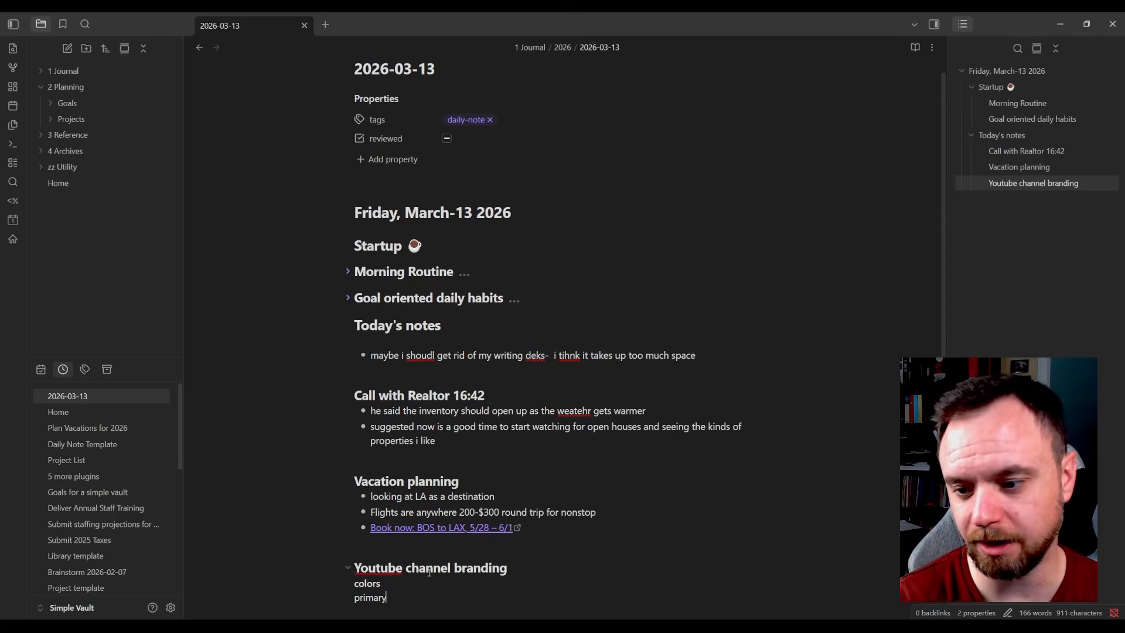
{"action": "type", "text": ": 00235b "}
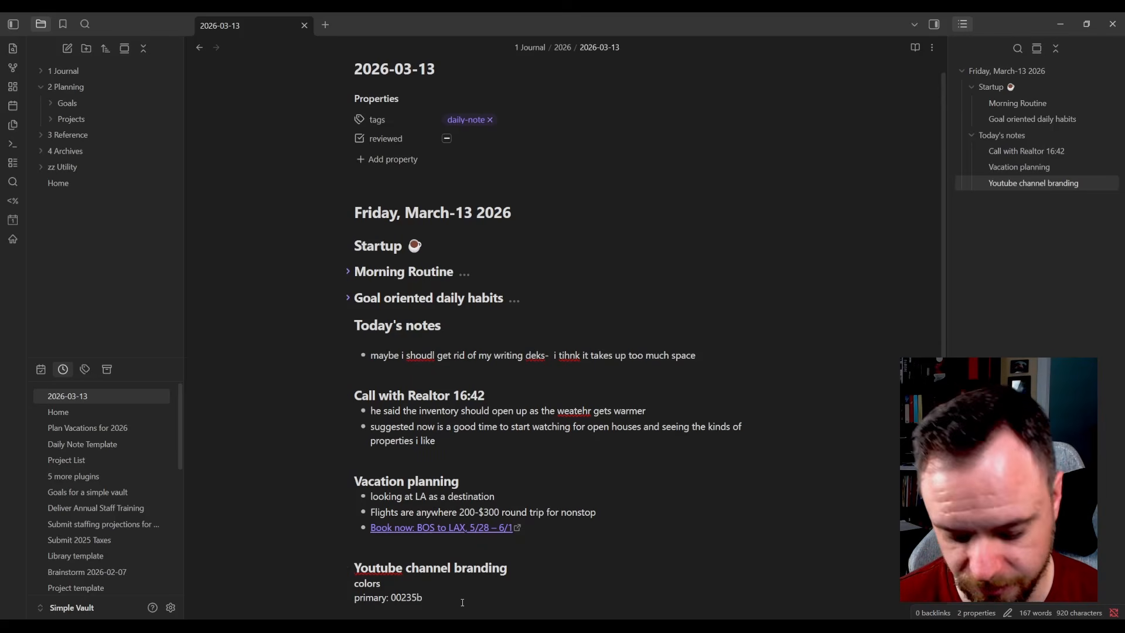
{"action": "type", "text": "se"}
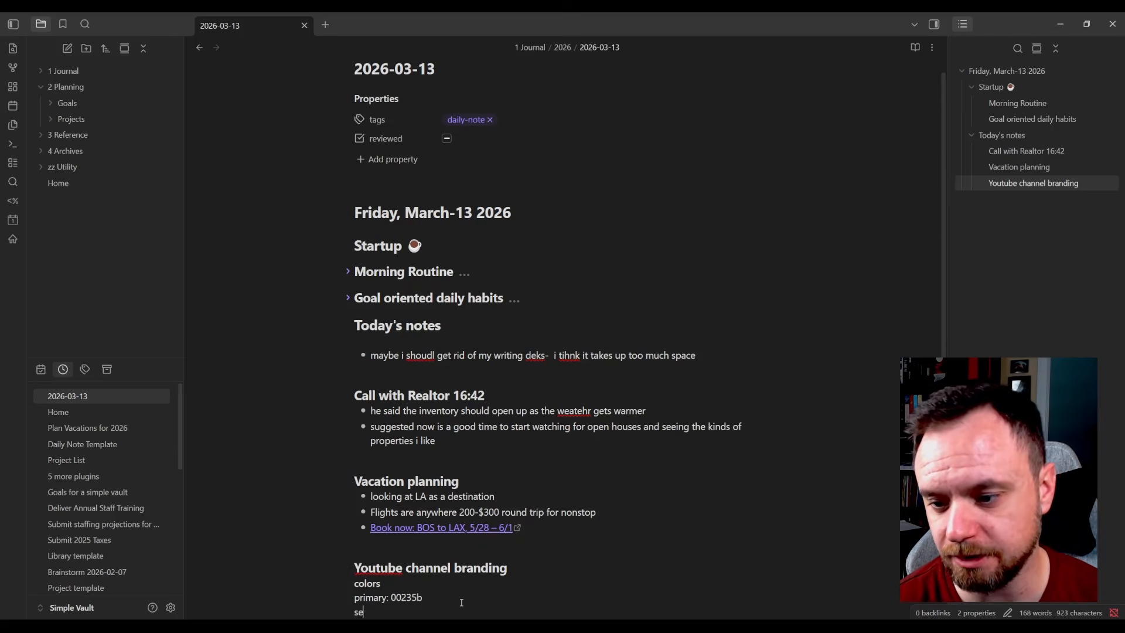
{"action": "type", "text": "condary: "}
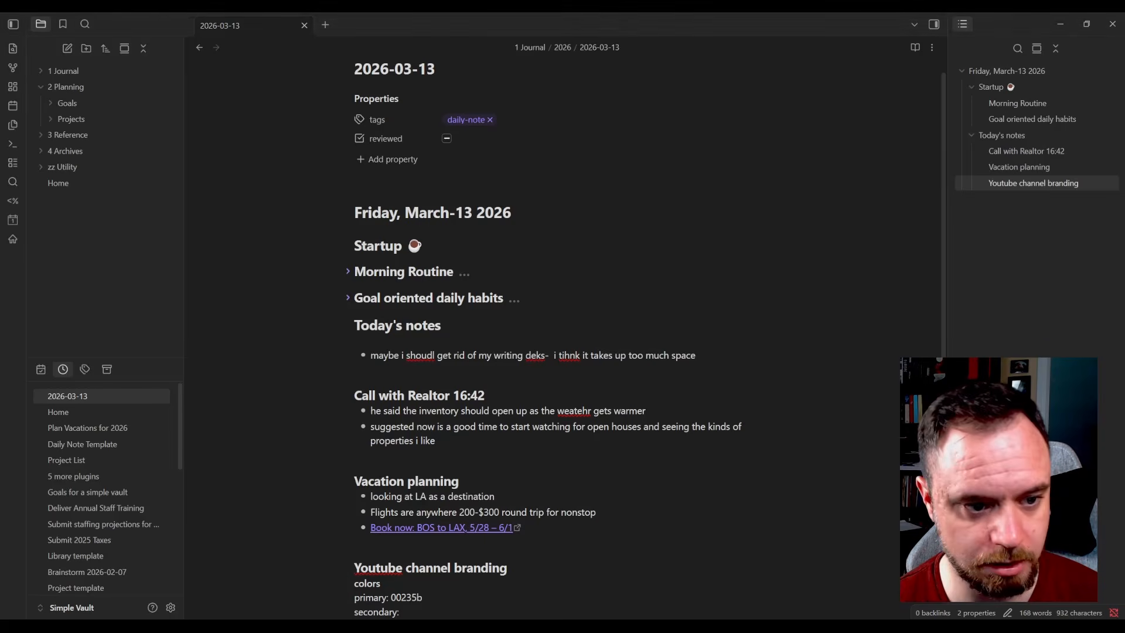
{"action": "type", "text": "de3707"}
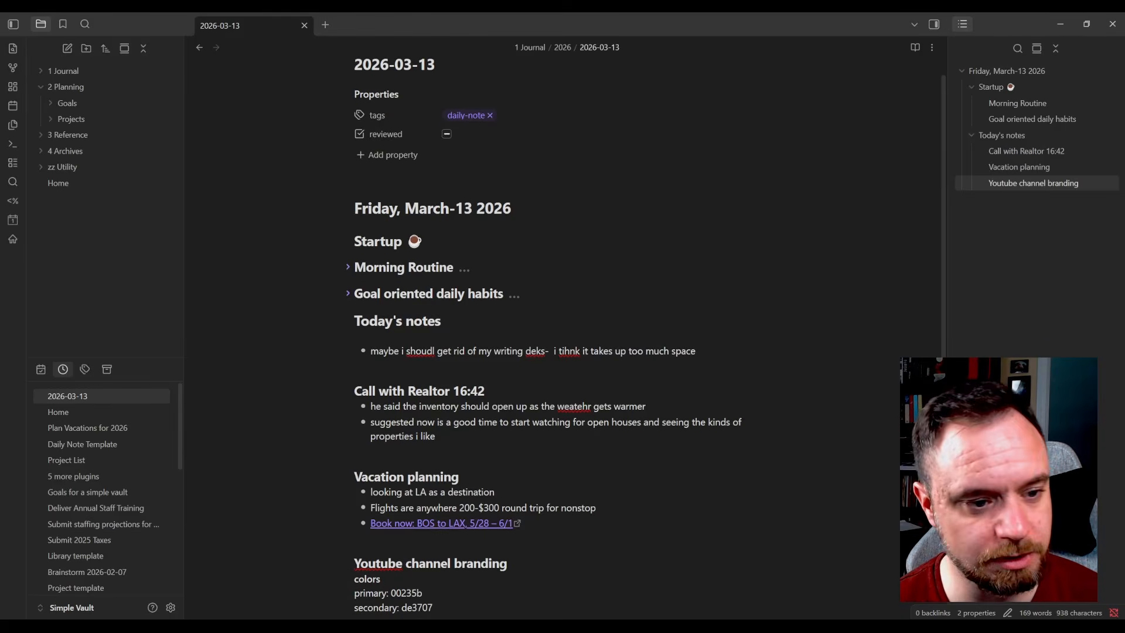
{"action": "key", "text": "Return"}
{"action": "type", "text": "tertiaryt"}
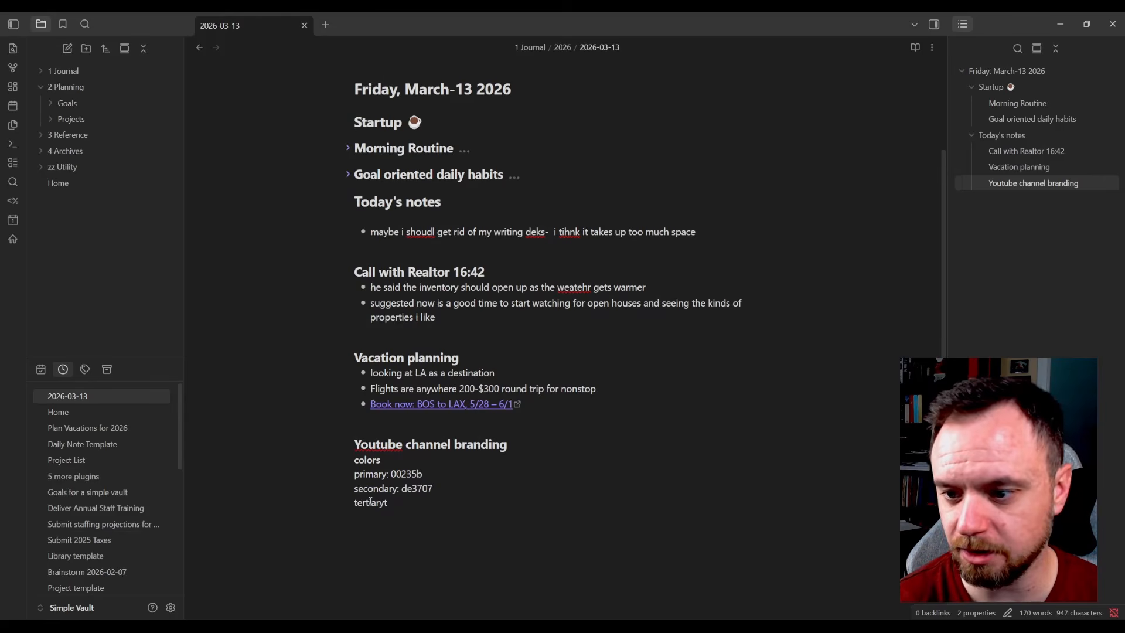
{"action": "key", "text": "BackSpace"}
{"action": "type", "text": ": F2f3f5"}
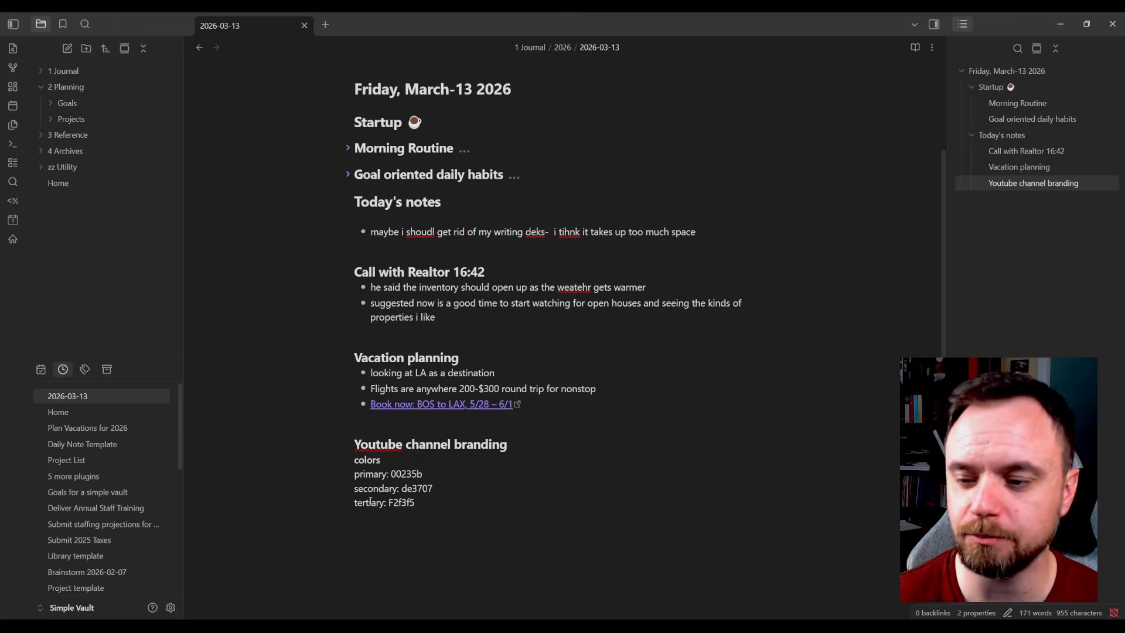
- Remove the bold "colors" line and append "colors" to the Youtube channel branding heading instead
{"action": "left_click", "coordinate": [423, 463]}
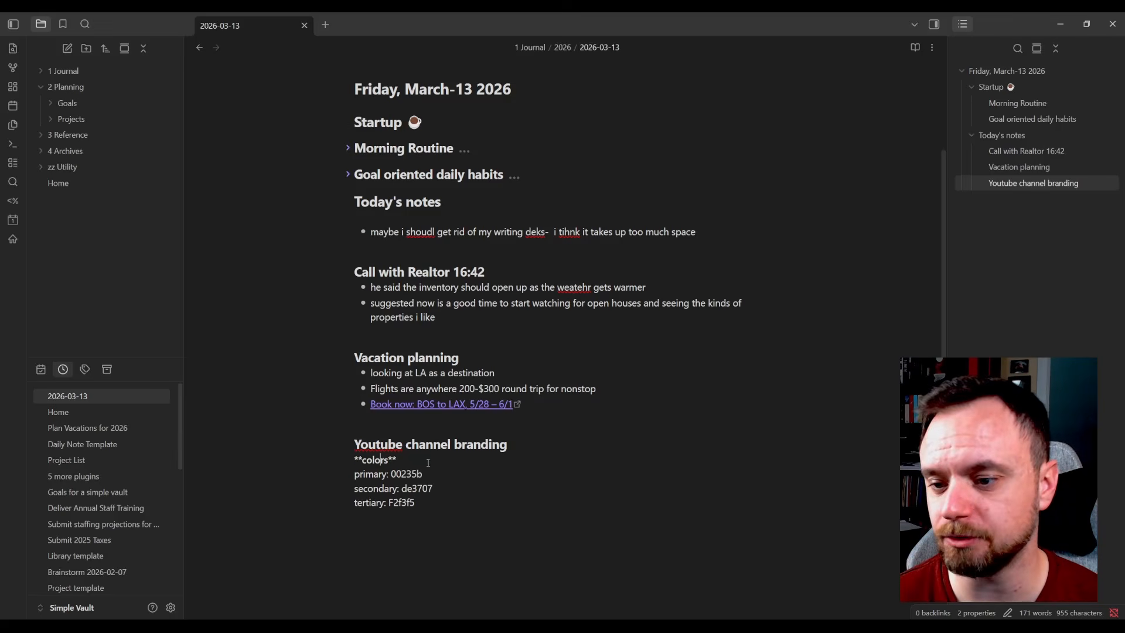
{"action": "left_click", "coordinate": [457, 443]}
{"action": "left_click", "coordinate": [482, 457]}
{"action": "key", "text": "shift+Home"}
{"action": "key", "text": "BackSpace"}
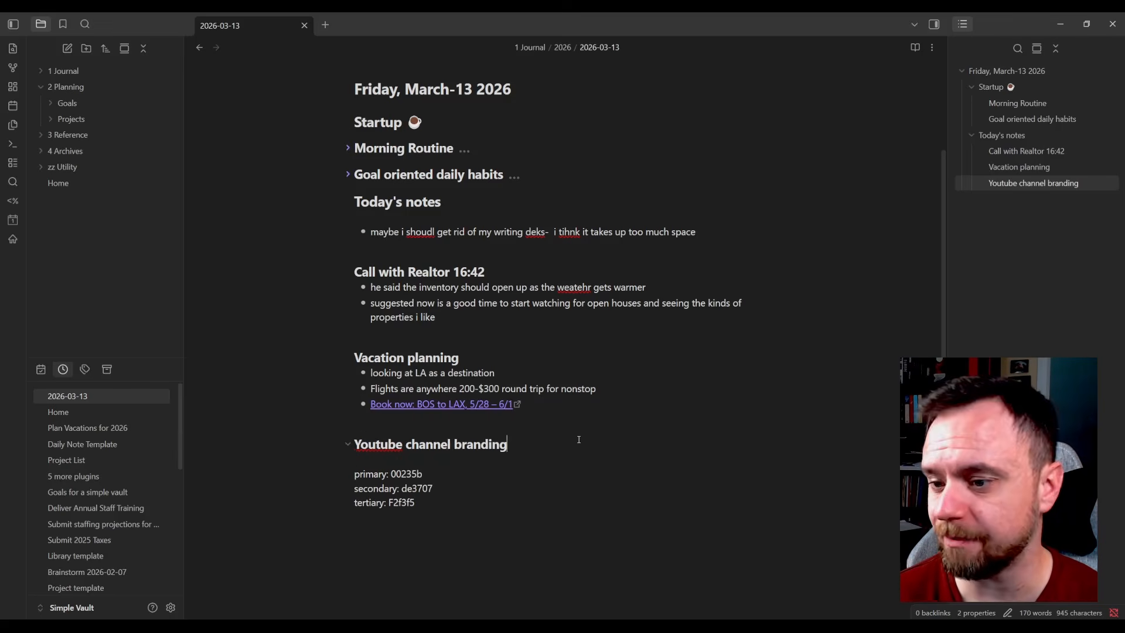
{"action": "left_click", "coordinate": [578, 439]}
{"action": "type", "text": "colors"}
{"action": "left_click", "coordinate": [501, 423]}
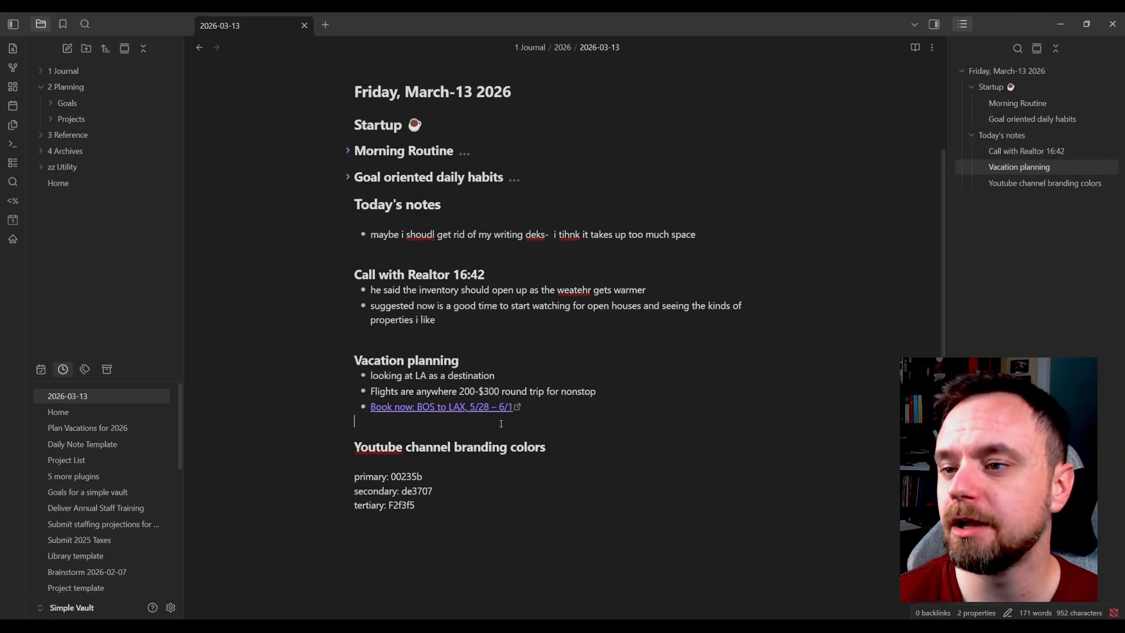
{"action": "scroll", "coordinate": [650, 530], "scroll_direction": "up", "scroll_amount": 2}
{"action": "scroll", "coordinate": [657, 535], "scroll_direction": "down", "scroll_amount": 5}
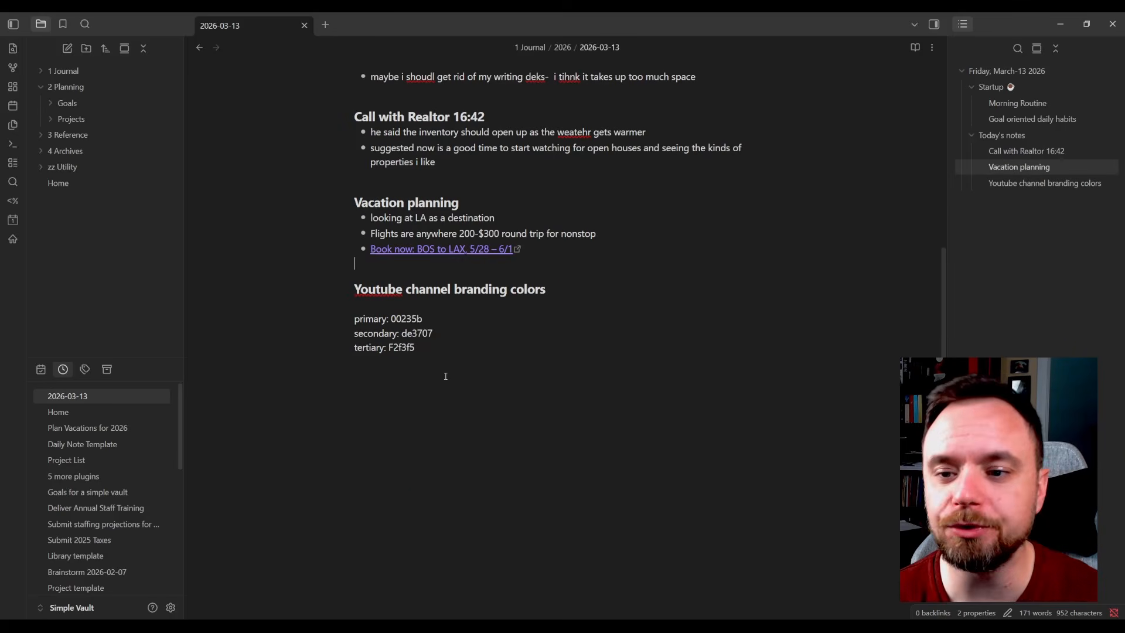
{"action": "left_click", "coordinate": [518, 401]}
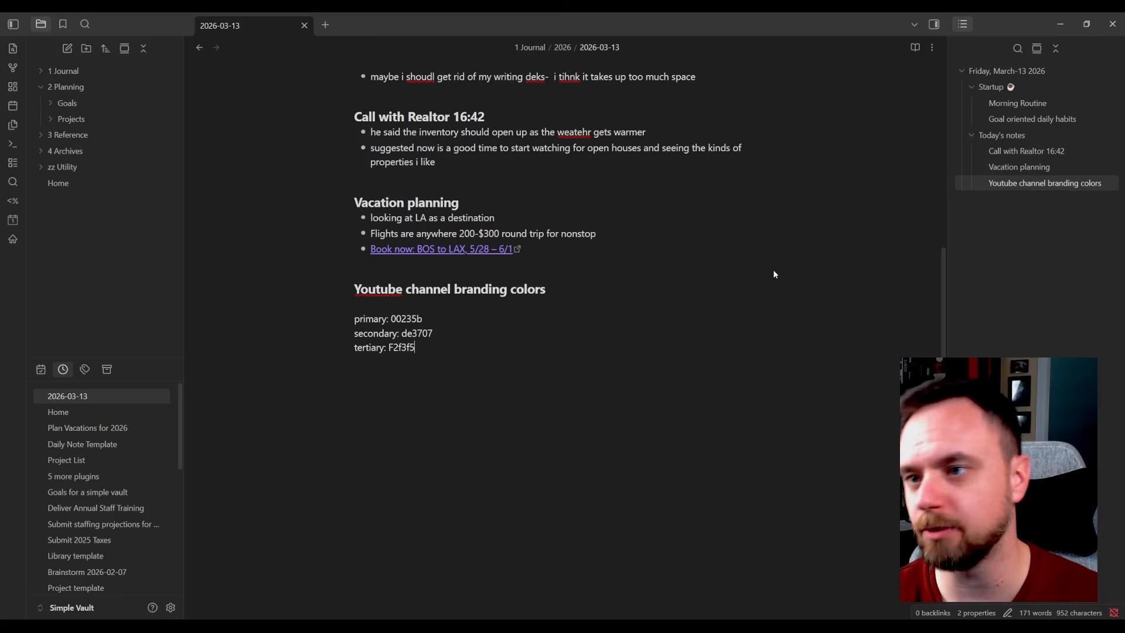
{"action": "scroll", "coordinate": [722, 271], "scroll_direction": "up", "scroll_amount": 5}
{"action": "scroll", "coordinate": [746, 267], "scroll_direction": "down", "scroll_amount": 4}
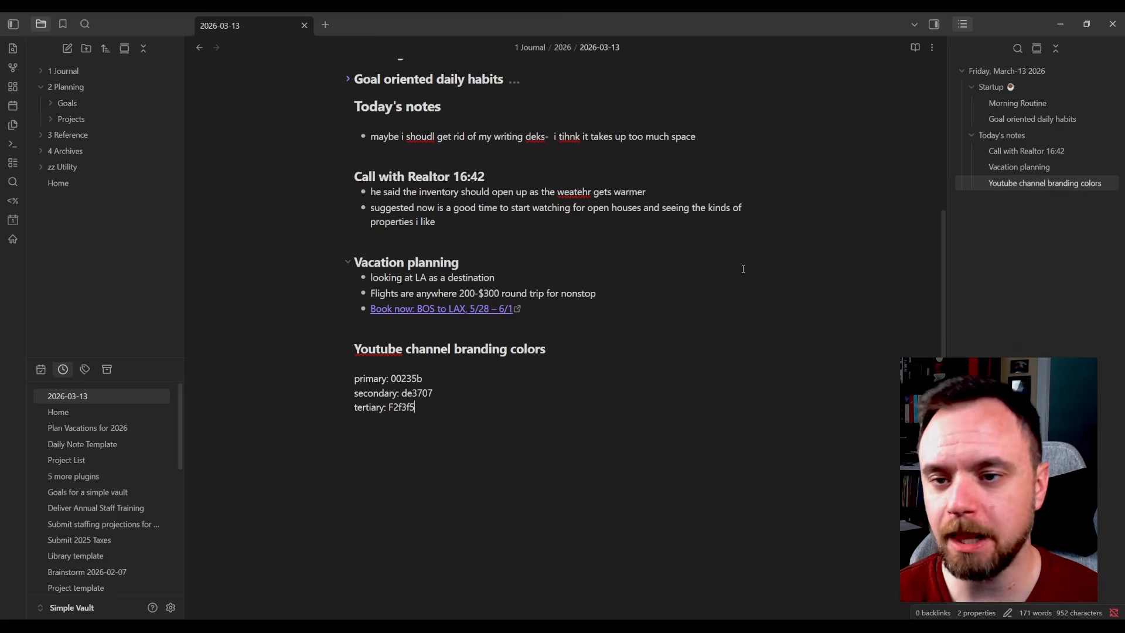
- In the Home note, show the reviewed property as a column in the Recent Capture table and widen the file name column
{"action": "scroll", "coordinate": [937, 235], "scroll_direction": "up", "scroll_amount": 3}
{"action": "scroll", "coordinate": [937, 231], "scroll_direction": "up", "scroll_amount": 1}
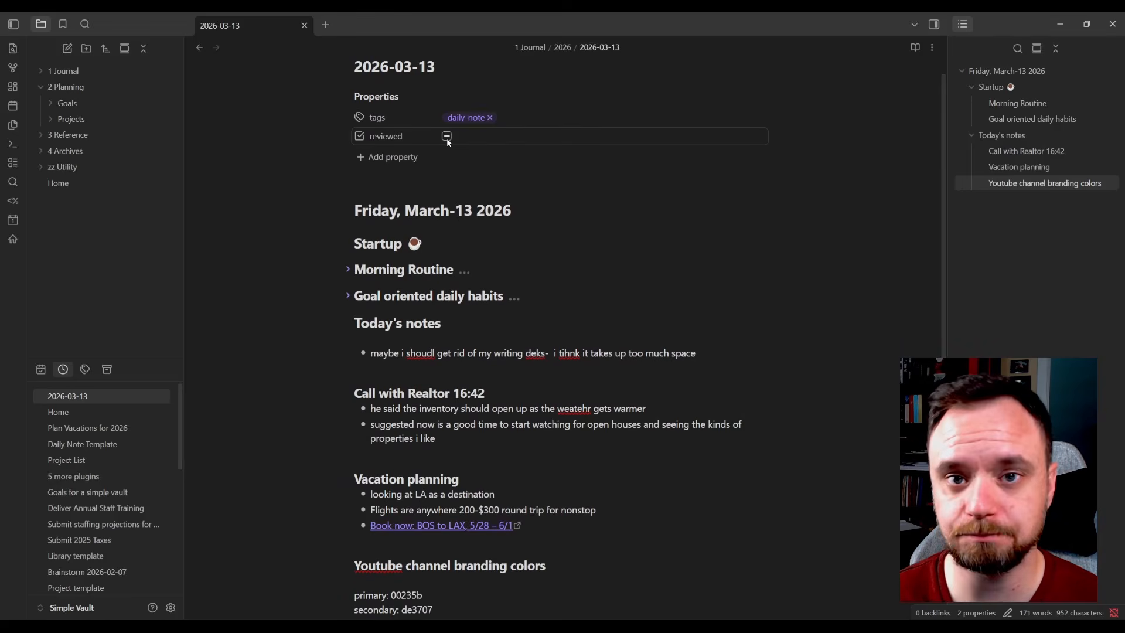
{"action": "key", "text": "alt+Home"}
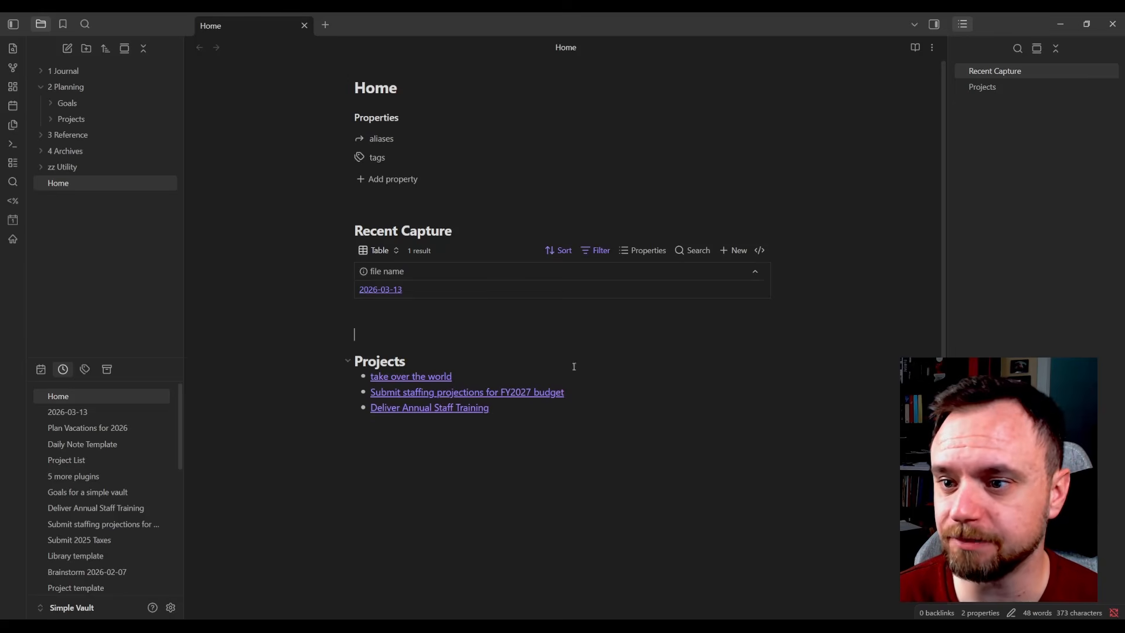
{"action": "left_click", "coordinate": [708, 280]}
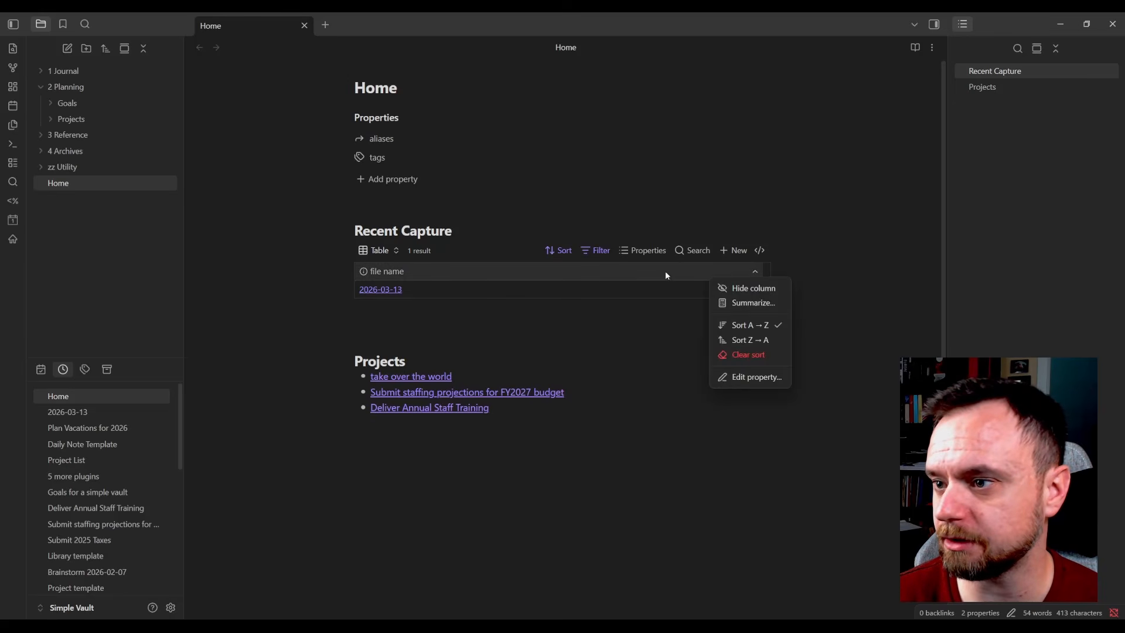
{"action": "left_click", "coordinate": [623, 250]}
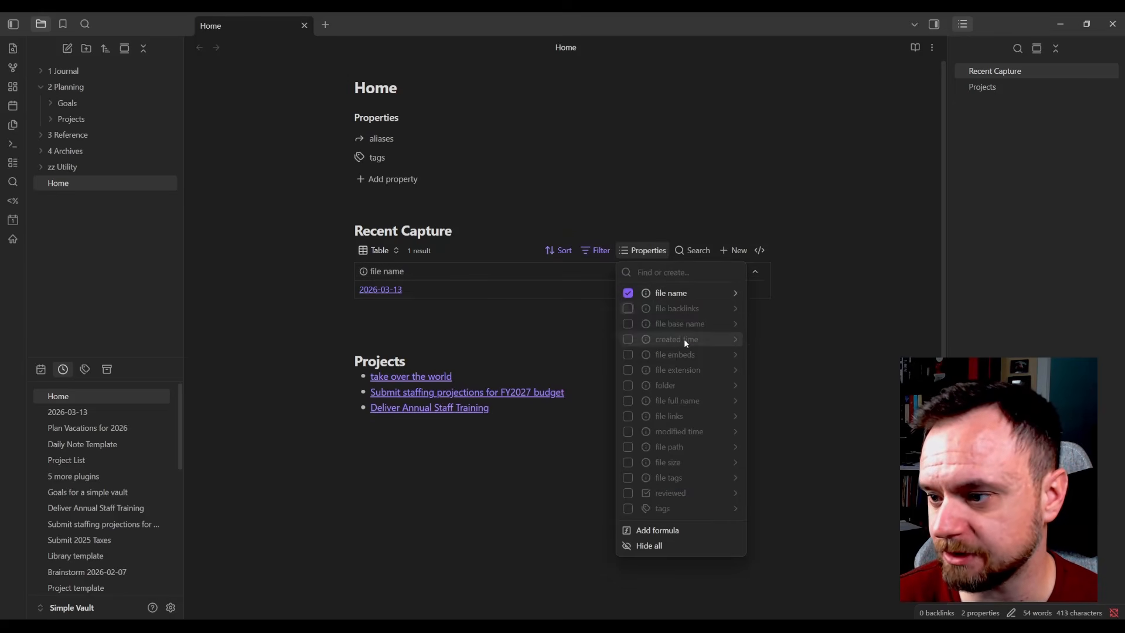
{"action": "left_click", "coordinate": [628, 492]}
{"action": "left_click", "coordinate": [801, 366]}
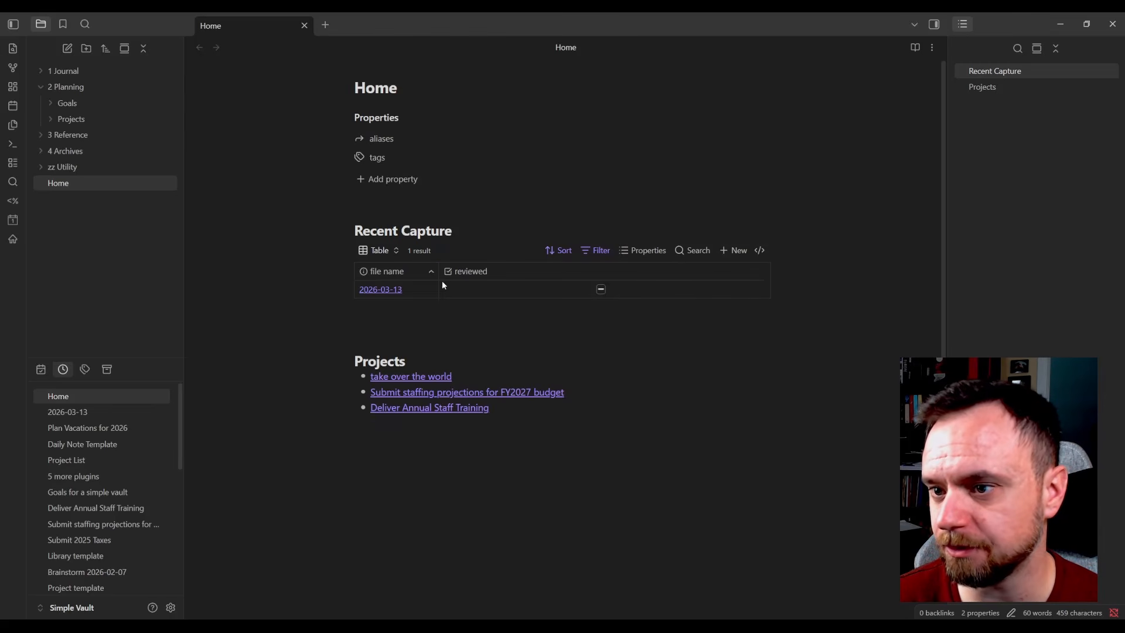
{"action": "left_click_drag", "start_coordinate": [438, 271], "coordinate": [616, 286]}
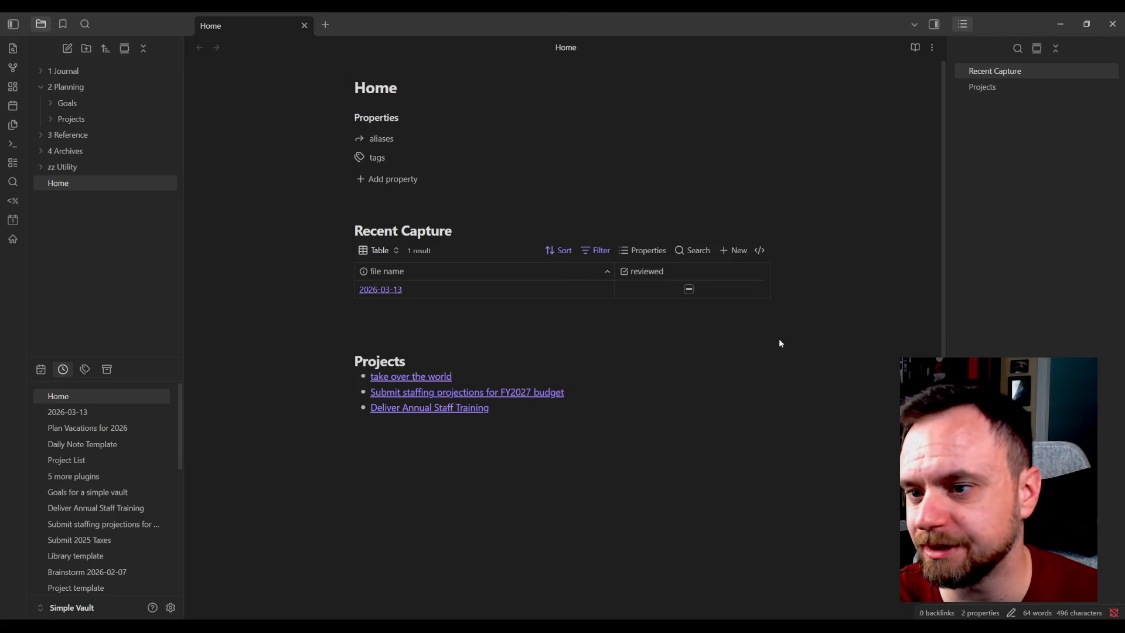
- Open the 2026-03-13 daily note from the Recent Capture table and look through its contents
{"action": "left_click", "coordinate": [387, 290]}
{"action": "scroll", "coordinate": [776, 256], "scroll_direction": "down", "scroll_amount": 6}
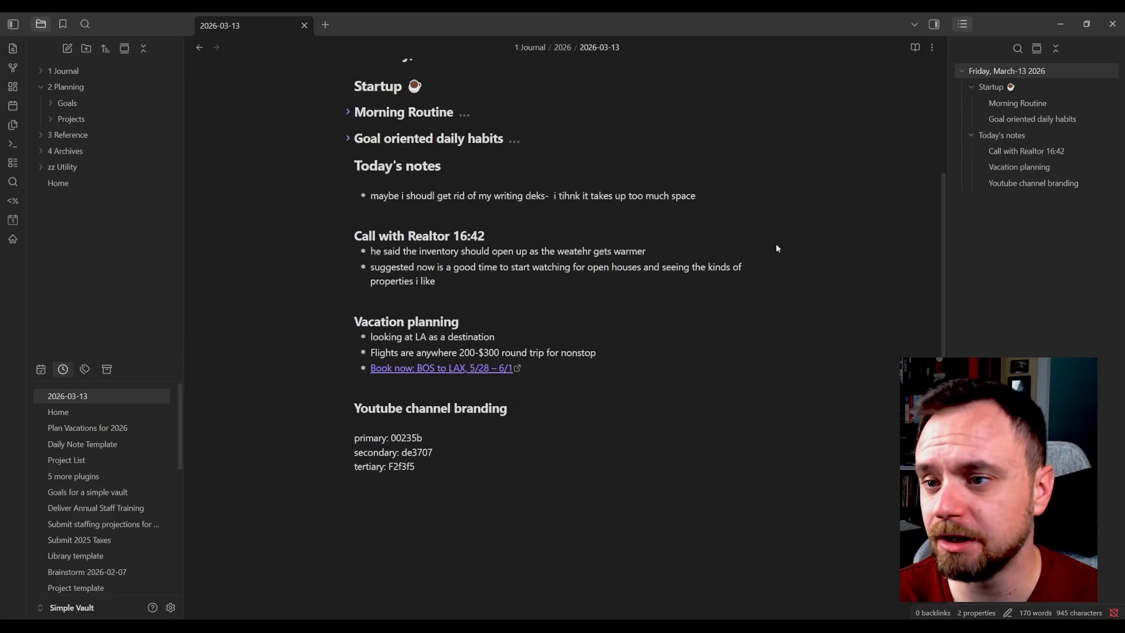
{"action": "scroll", "coordinate": [724, 223], "scroll_direction": "up", "scroll_amount": 5}
{"action": "scroll", "coordinate": [577, 277], "scroll_direction": "down", "scroll_amount": 4}
{"action": "scroll", "coordinate": [577, 277], "scroll_direction": "up", "scroll_amount": 5}
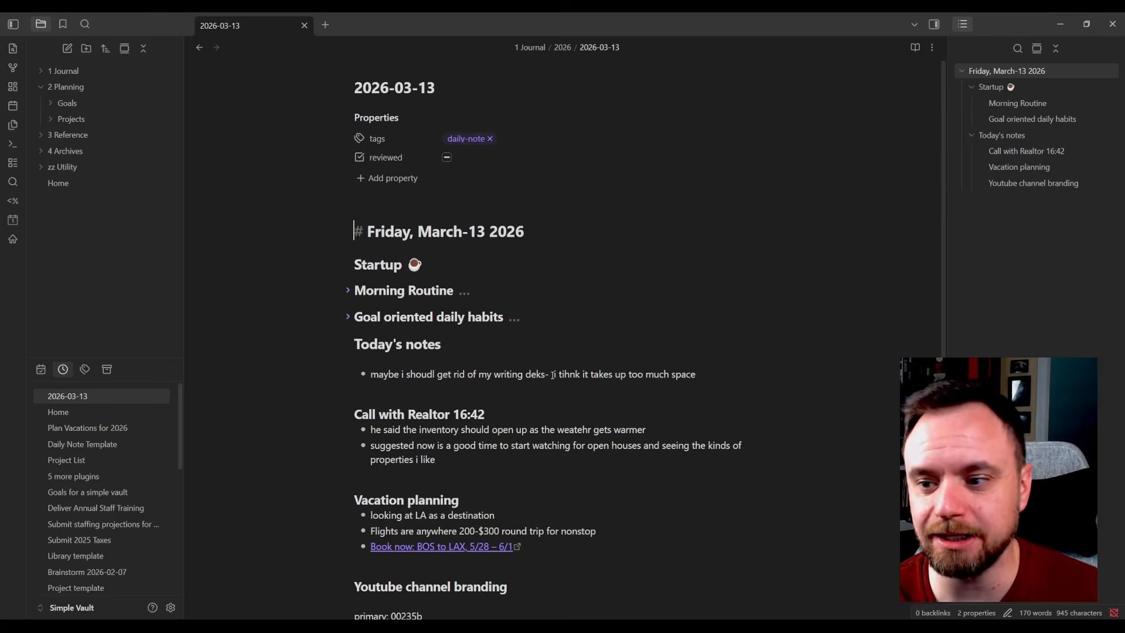
- Review the entries under Today's notes, including the writing desk thought, the realtor call and the Vacation planning section
{"action": "left_click", "coordinate": [568, 444]}
{"action": "scroll", "coordinate": [601, 445], "scroll_direction": "down", "scroll_amount": 1}
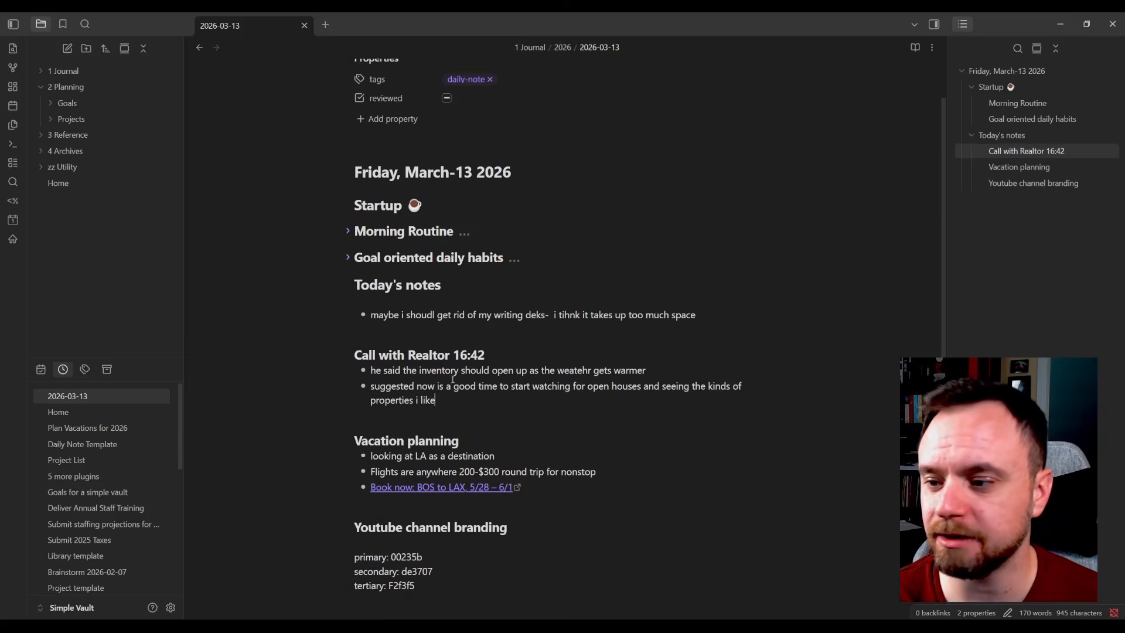
{"action": "left_click", "coordinate": [631, 315]}
{"action": "left_click_drag", "start_coordinate": [781, 311], "coordinate": [629, 334]}
{"action": "scroll", "coordinate": [575, 317], "scroll_direction": "down", "scroll_amount": 2}
{"action": "left_click", "coordinate": [572, 316]}
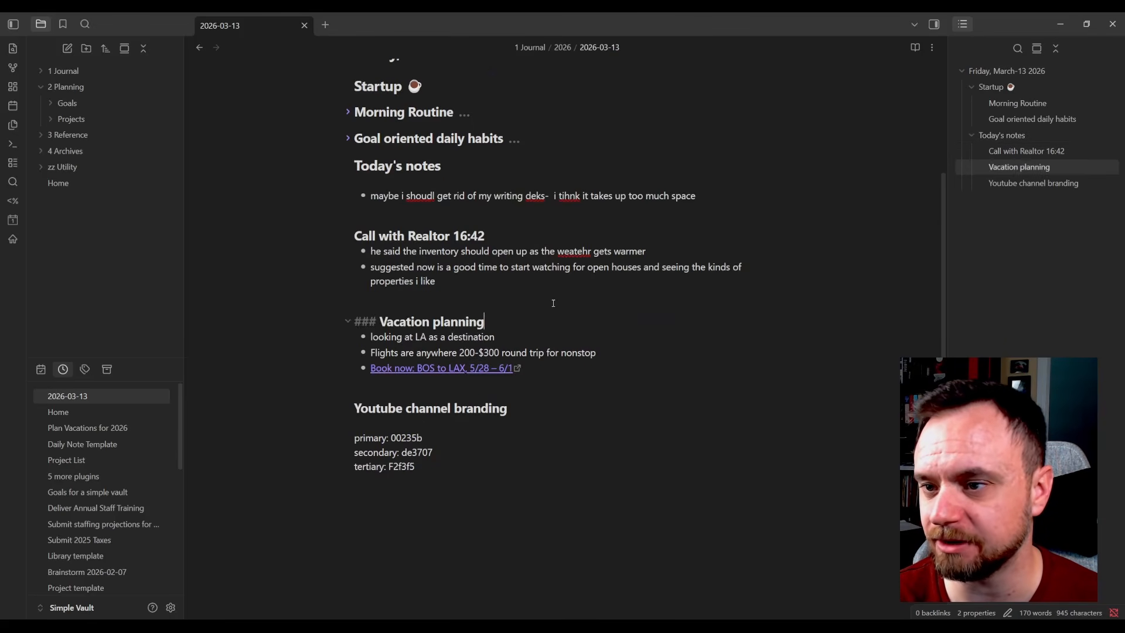
{"action": "left_click", "coordinate": [552, 303]}
{"action": "scroll", "coordinate": [552, 303], "scroll_direction": "down", "scroll_amount": 1}
{"action": "left_click", "coordinate": [456, 151]}
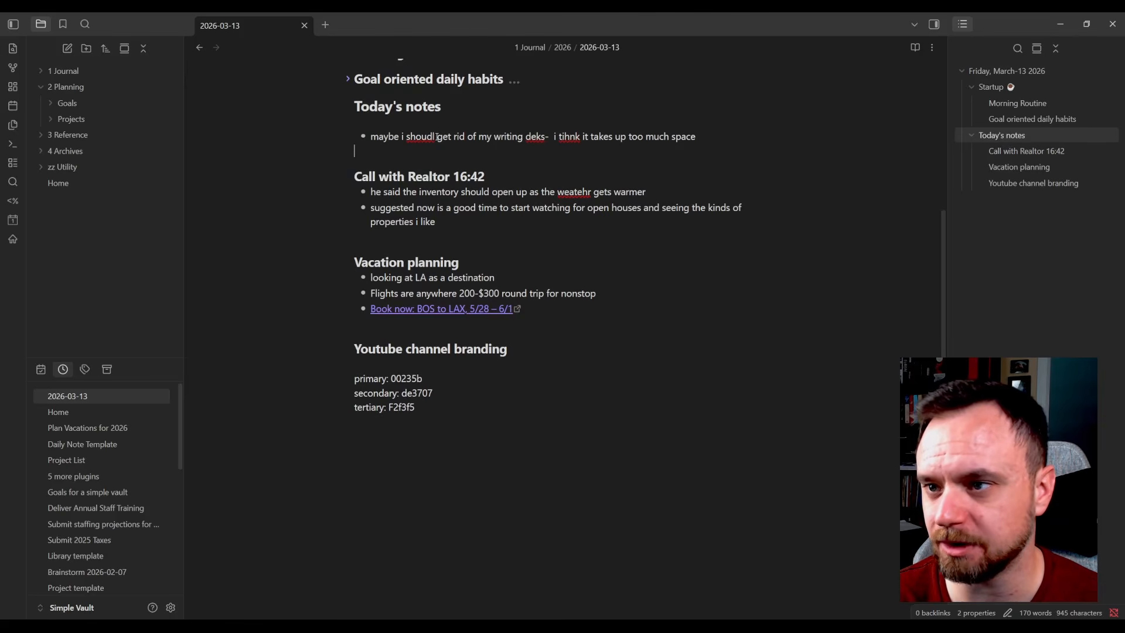
{"action": "left_click_drag", "start_coordinate": [370, 139], "coordinate": [697, 140]}
{"action": "left_click", "coordinate": [592, 159]}
{"action": "left_click", "coordinate": [540, 263]}
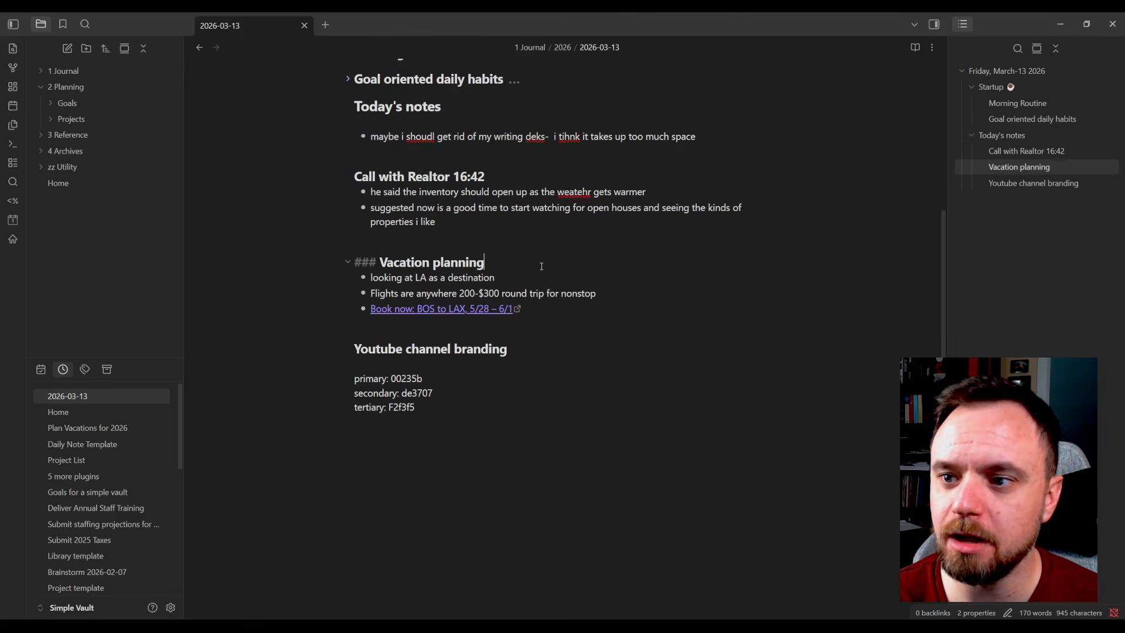
- Extract the Vacation planning heading with its bullets from the daily note into the existing project note "Plan Vacations for 2026"
{"action": "scroll", "coordinate": [535, 263], "scroll_direction": "up", "scroll_amount": 2}
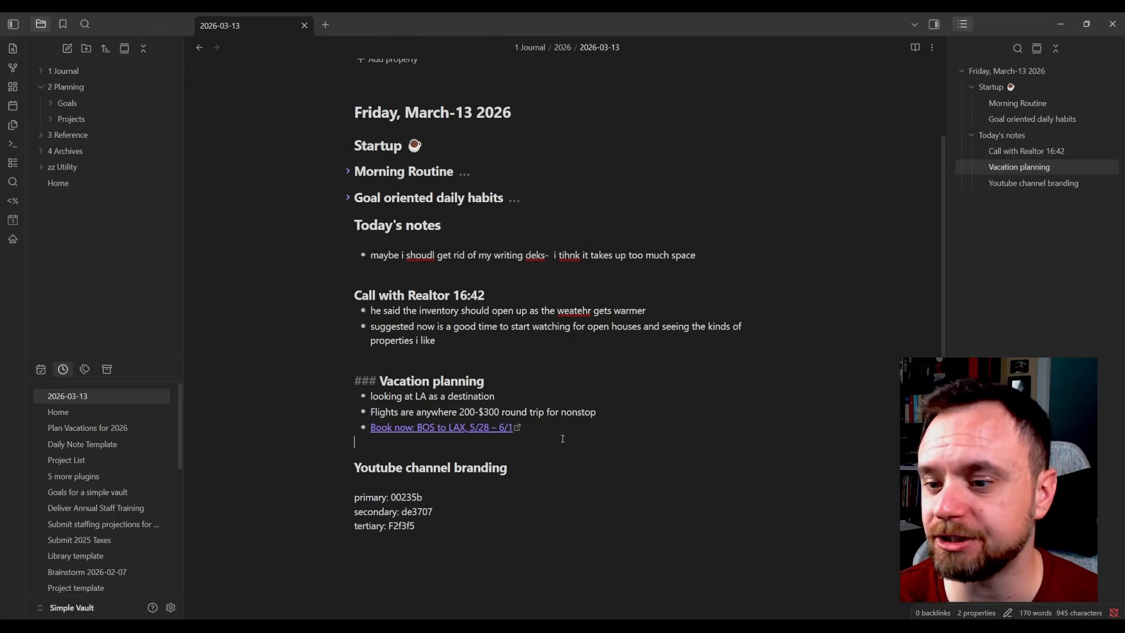
{"action": "left_click_drag", "start_coordinate": [562, 438], "coordinate": [355, 380]}
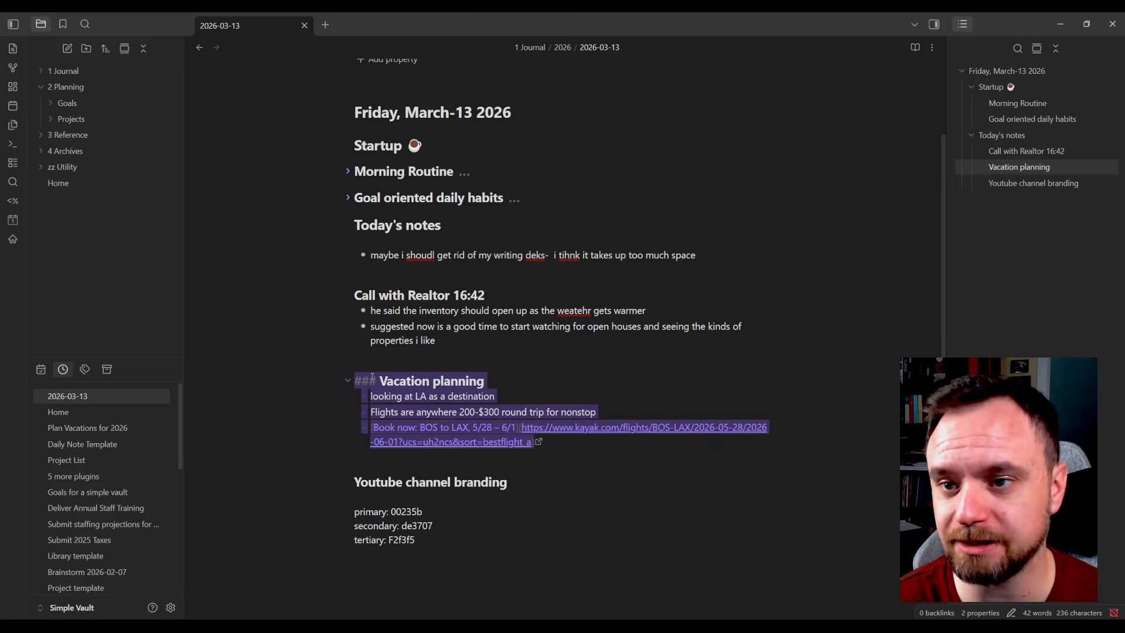
{"action": "key", "text": "ctrl+p"}
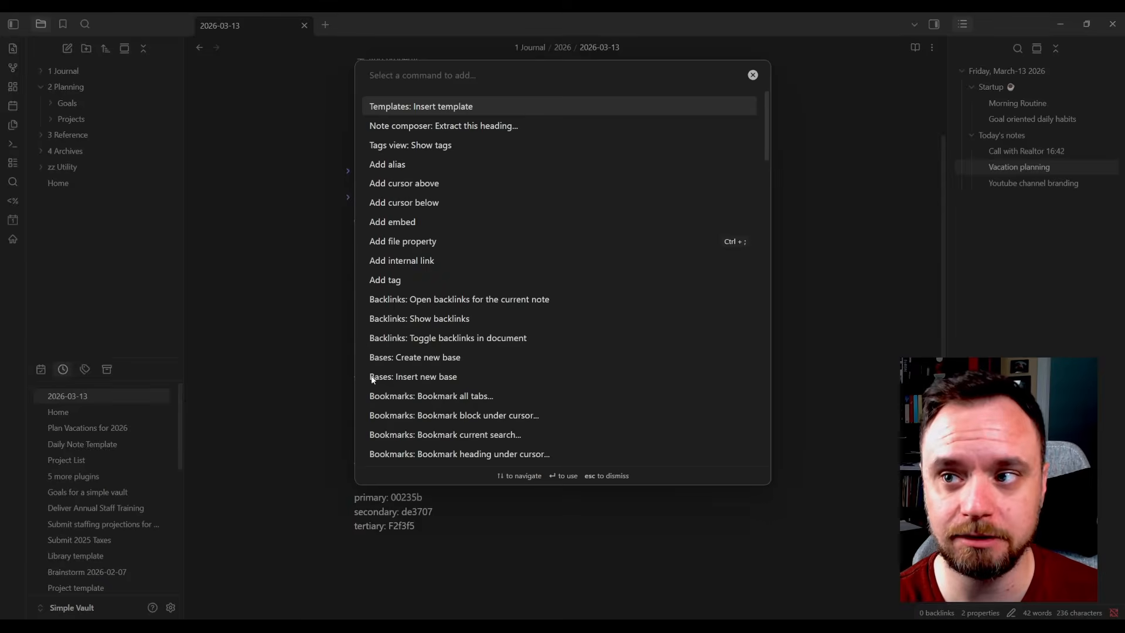
{"action": "type", "text": "extract"}
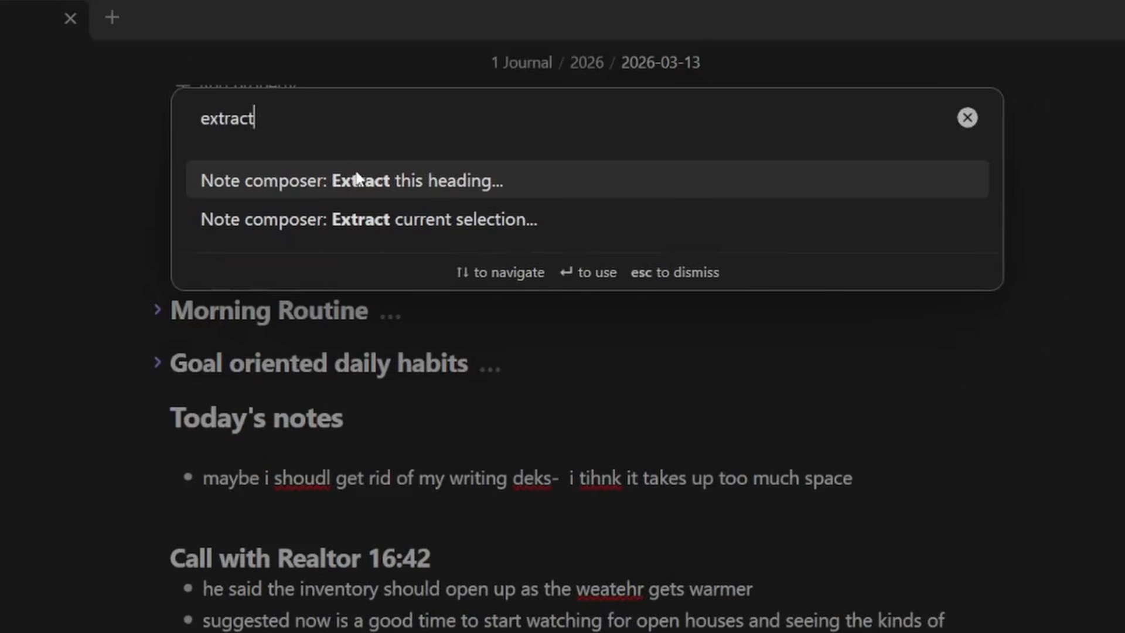
{"action": "left_click", "coordinate": [322, 181]}
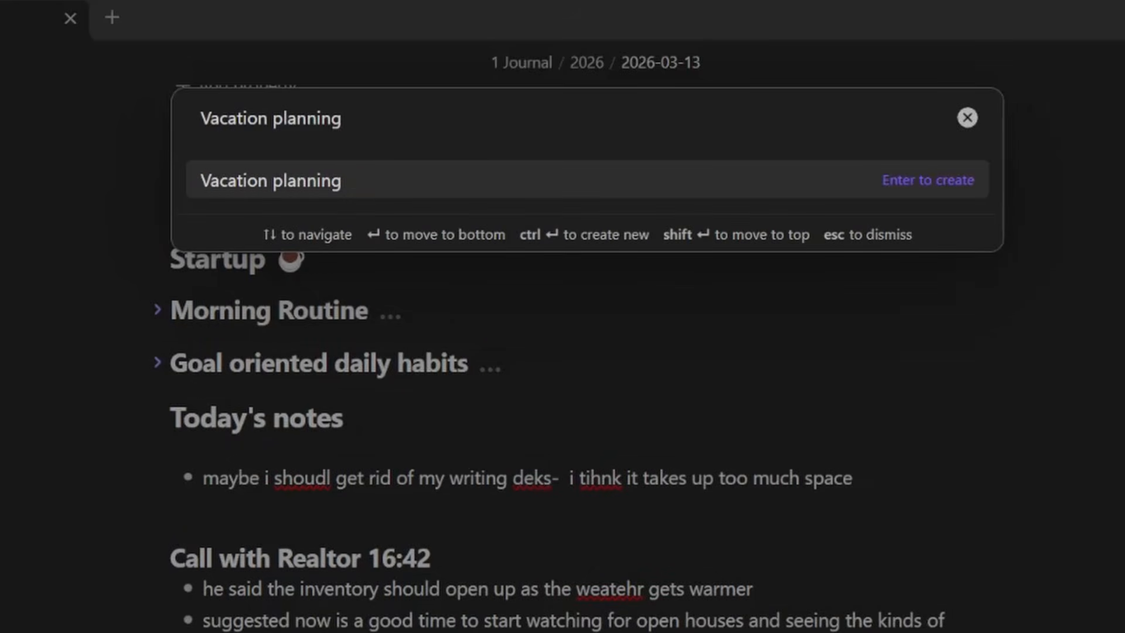
{"action": "key", "text": "ctrl+shift+Left"}
{"action": "key", "text": "ctrl+shift+Left"}
{"action": "key", "text": "BackSpace"}
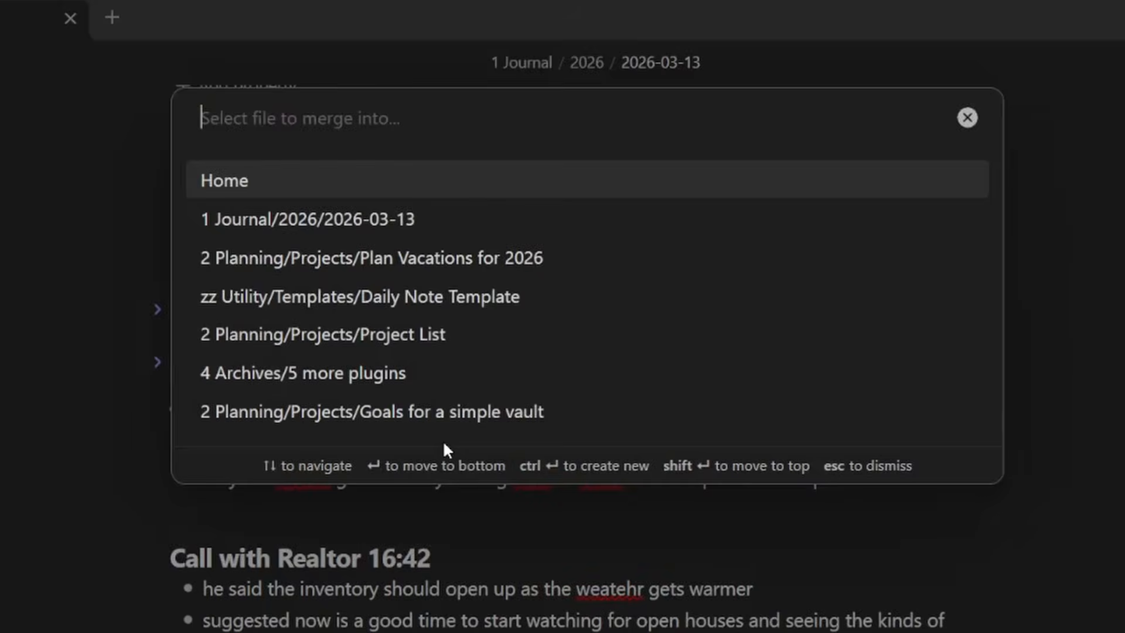
{"action": "type", "text": "Plan vacat"}
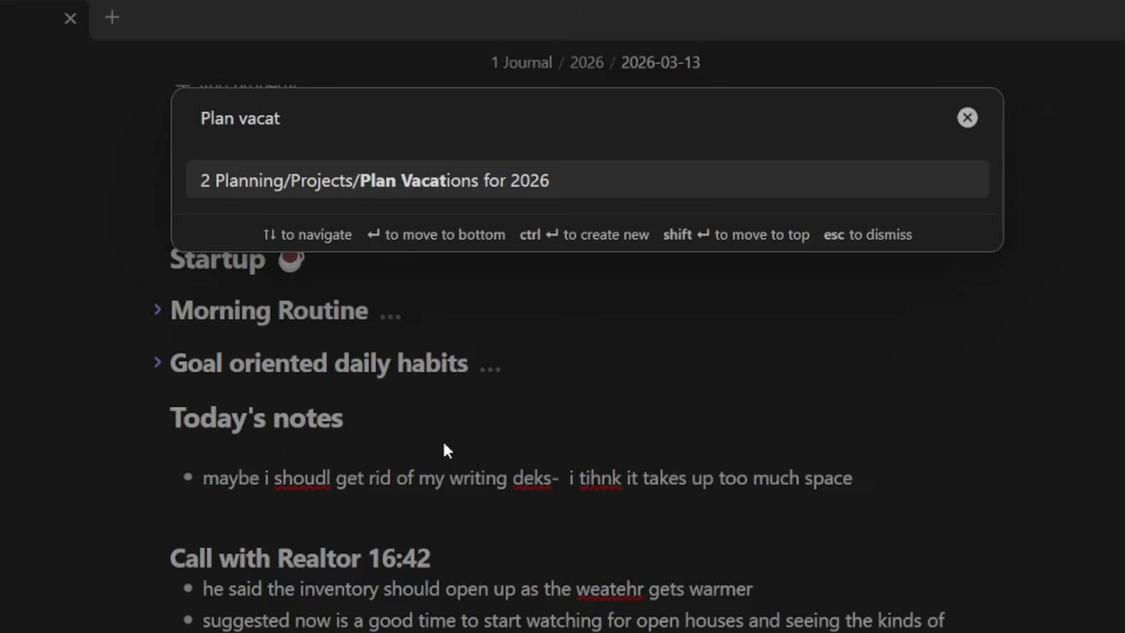
{"action": "left_click", "coordinate": [588, 175]}
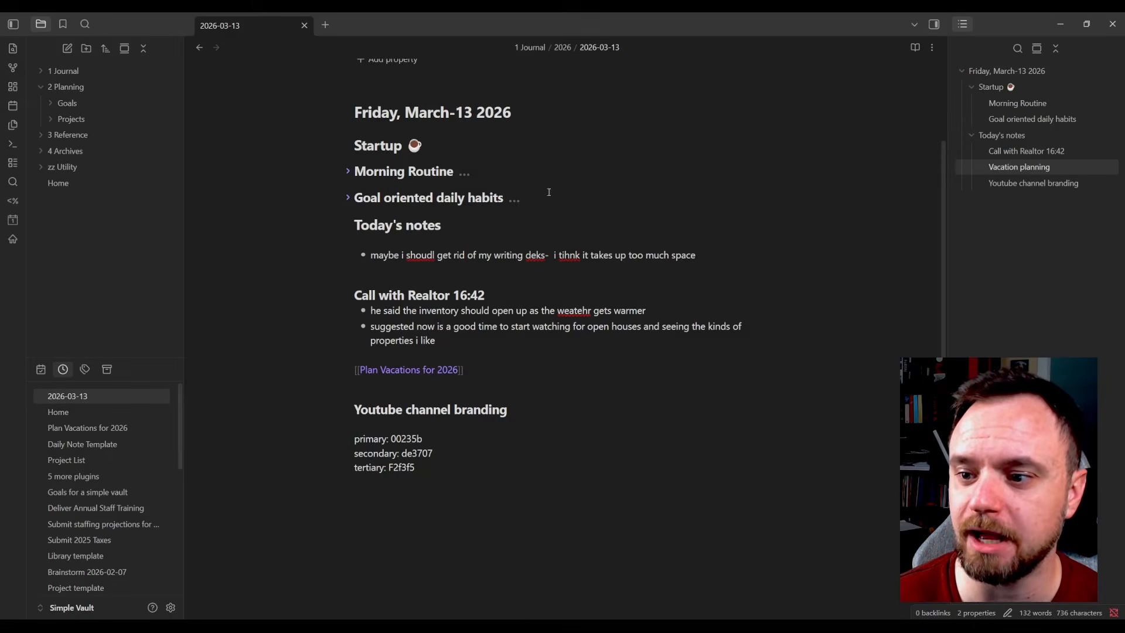
- Follow the Plan Vacations for 2026 link and check the Vacation planning section under Notes & Resources
{"action": "left_click_drag", "start_coordinate": [536, 352], "coordinate": [477, 344]}
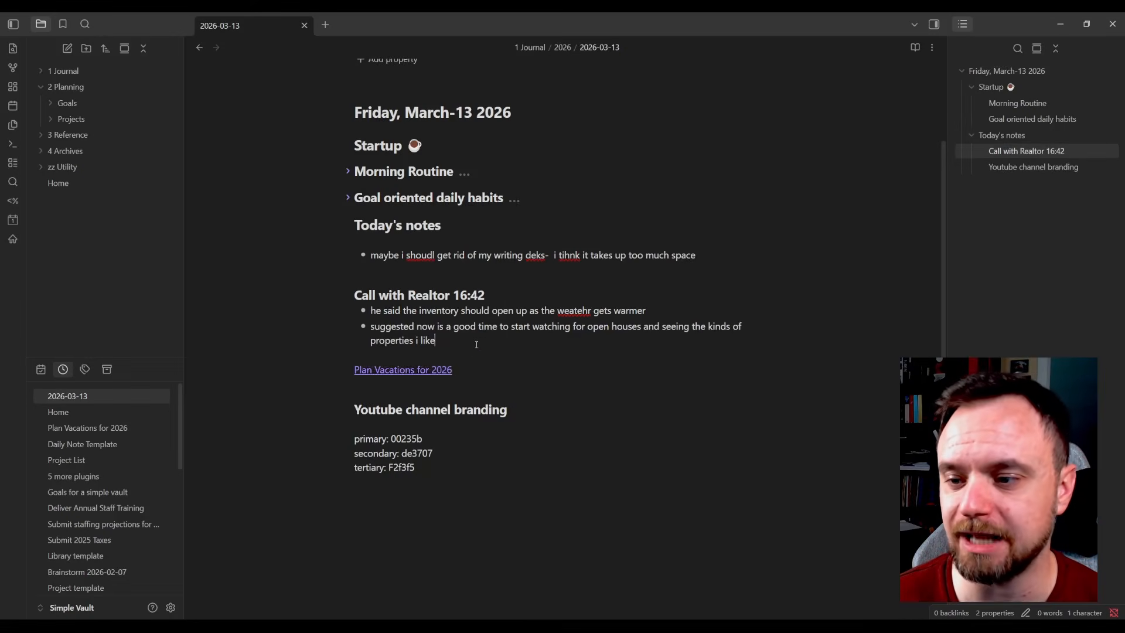
{"action": "left_click", "coordinate": [441, 373]}
{"action": "left_click_drag", "start_coordinate": [648, 520], "coordinate": [356, 434]}
{"action": "left_click", "coordinate": [619, 459]}
{"action": "left_click", "coordinate": [519, 416]}
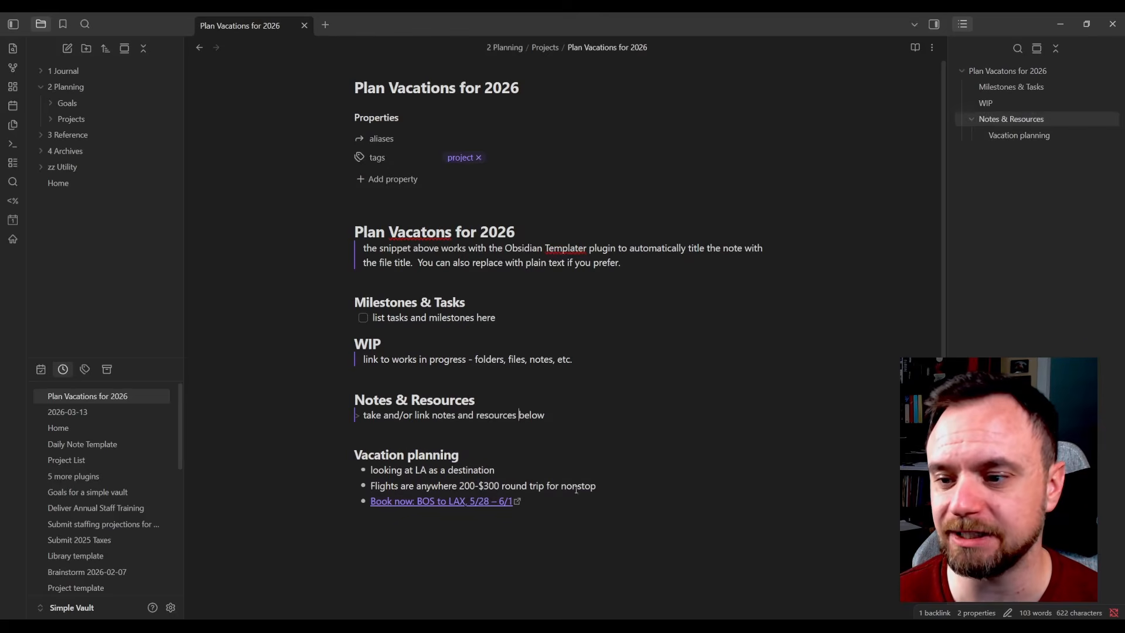
{"action": "left_click_drag", "start_coordinate": [577, 505], "coordinate": [330, 464]}
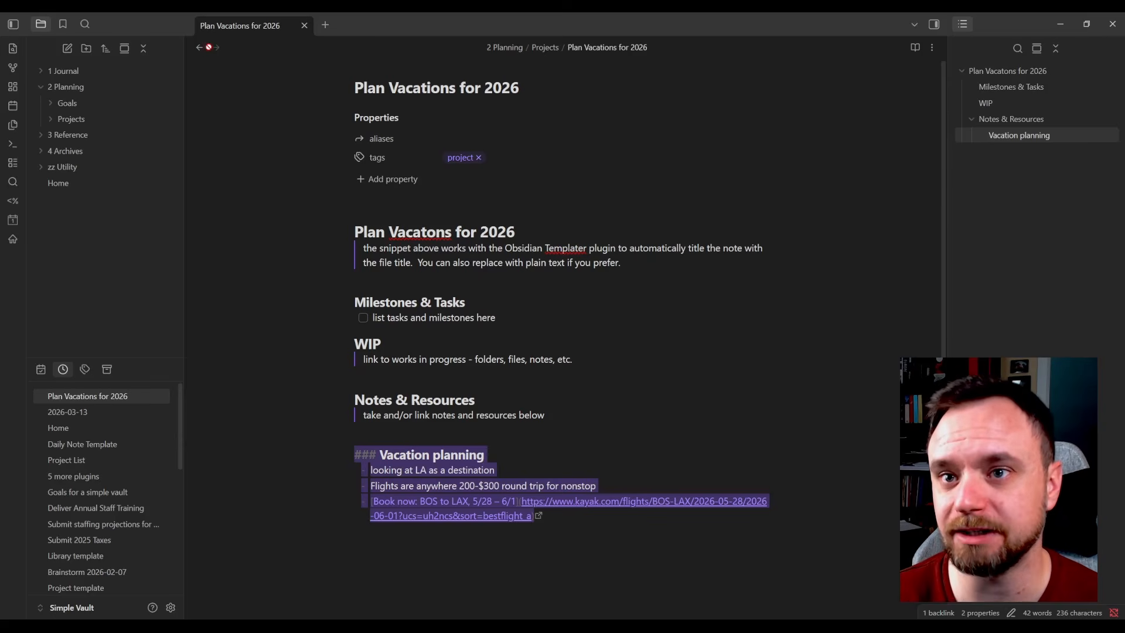
- Return to the 2026-03-13 daily note and look over the Plan Vacations for 2026 link and its surrounding entries
{"action": "key", "text": "ctrl+alt+Left"}
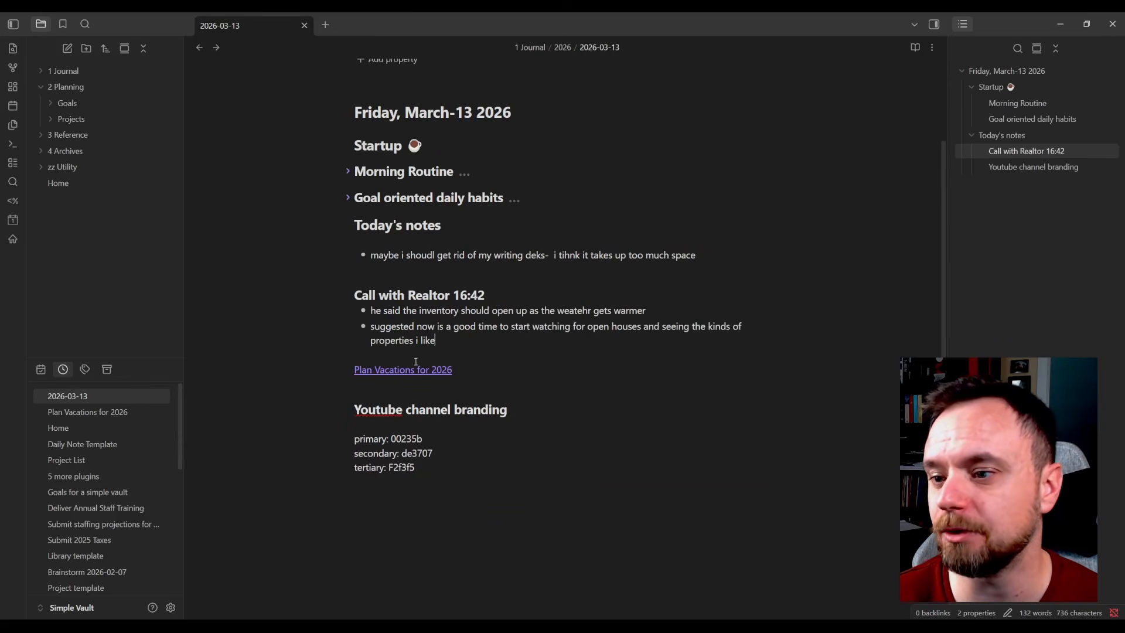
{"action": "left_click", "coordinate": [524, 374]}
{"action": "left_click", "coordinate": [458, 354]}
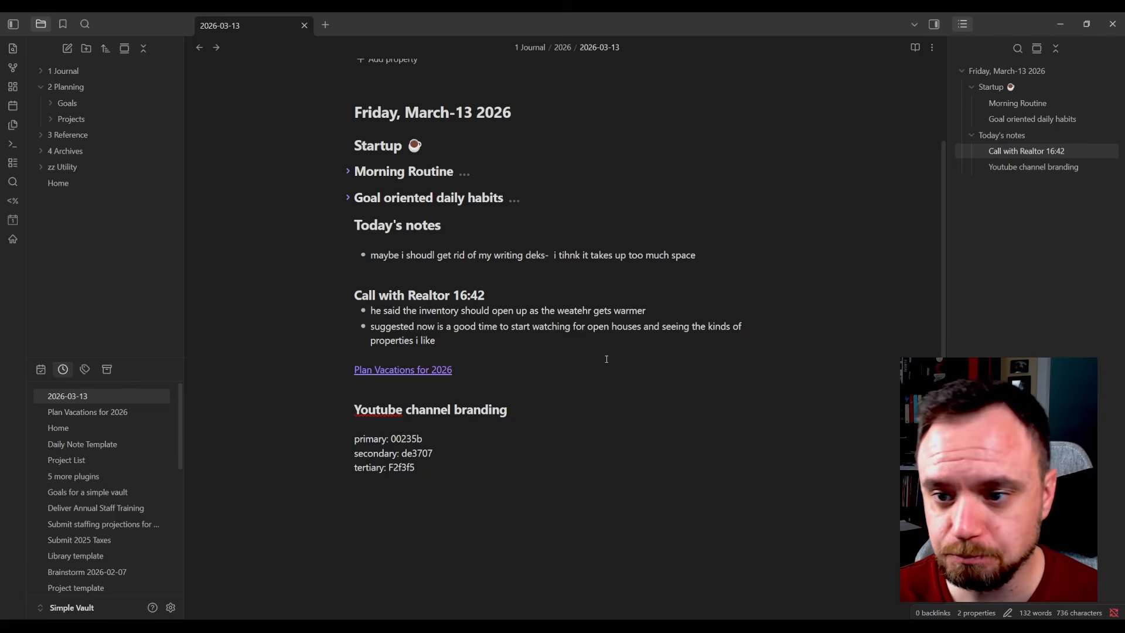
{"action": "scroll", "coordinate": [606, 360], "scroll_direction": "down", "scroll_amount": 2}
{"action": "scroll", "coordinate": [287, 362], "scroll_direction": "up", "scroll_amount": 1}
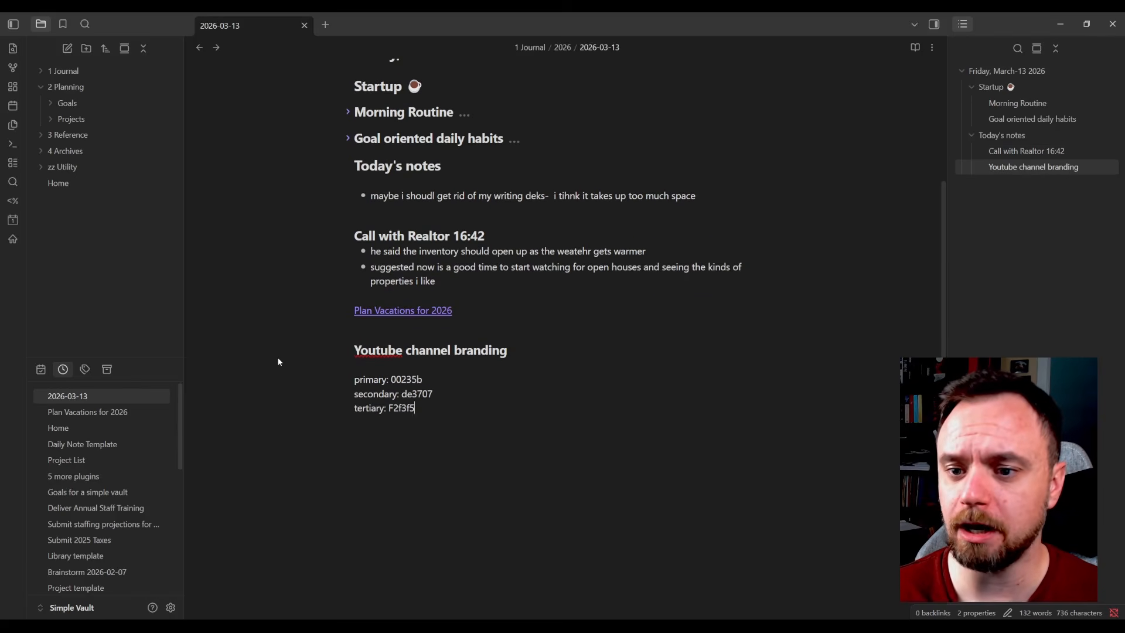
{"action": "key", "text": "alt+Tab"}
{"action": "left_click", "coordinate": [483, 299]}
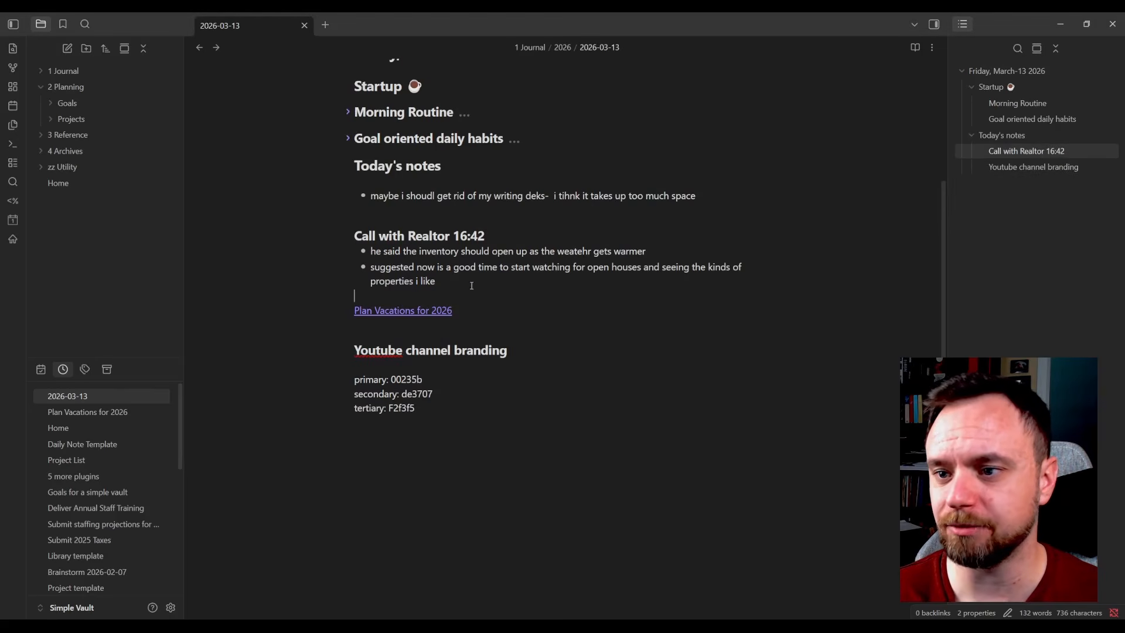
- Extract the Youtube channel branding heading and its colors into a new note named "Youtube channel branding", and open that note
{"action": "left_click_drag", "start_coordinate": [469, 422], "coordinate": [395, 368]}
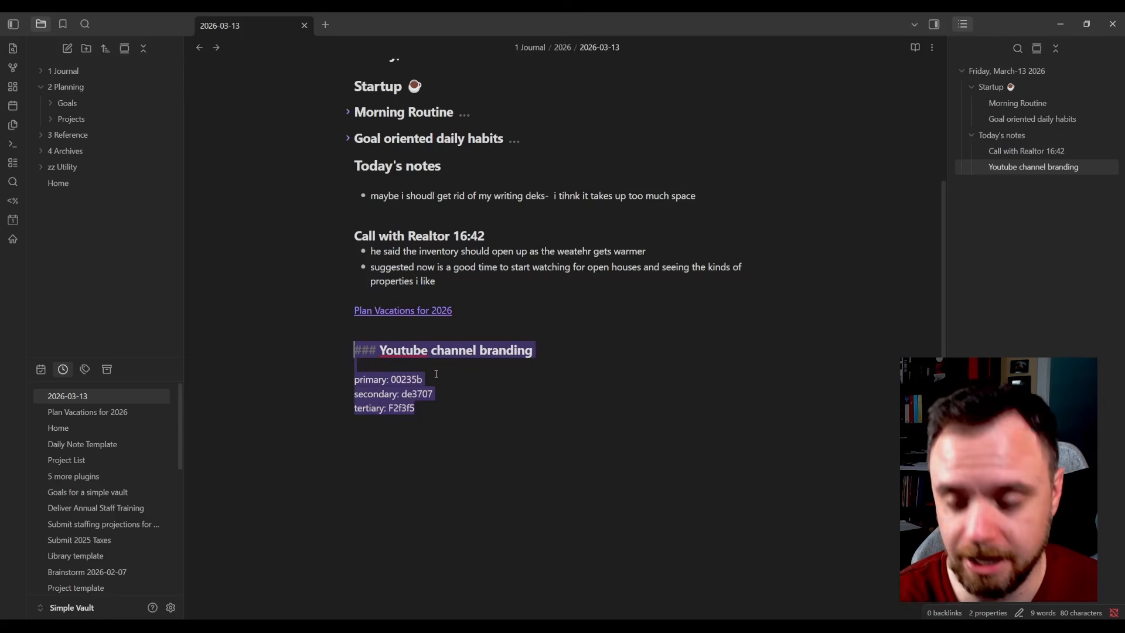
{"action": "key", "text": "ctrl+p"}
{"action": "key", "text": "Return"}
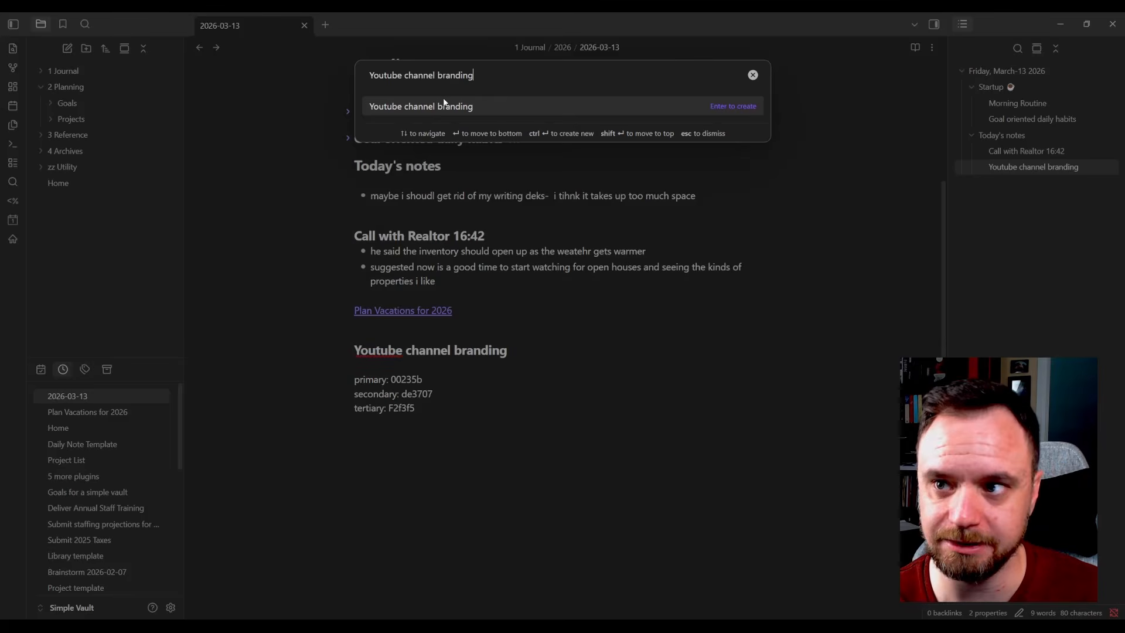
{"action": "left_click", "coordinate": [739, 107]}
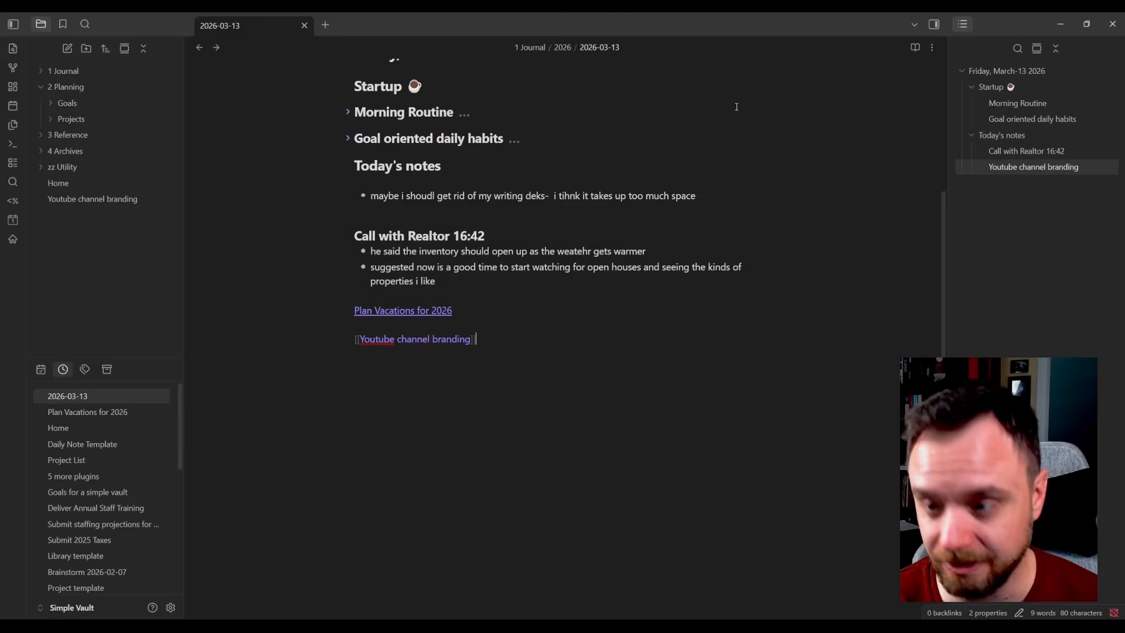
{"action": "left_click", "coordinate": [79, 199]}
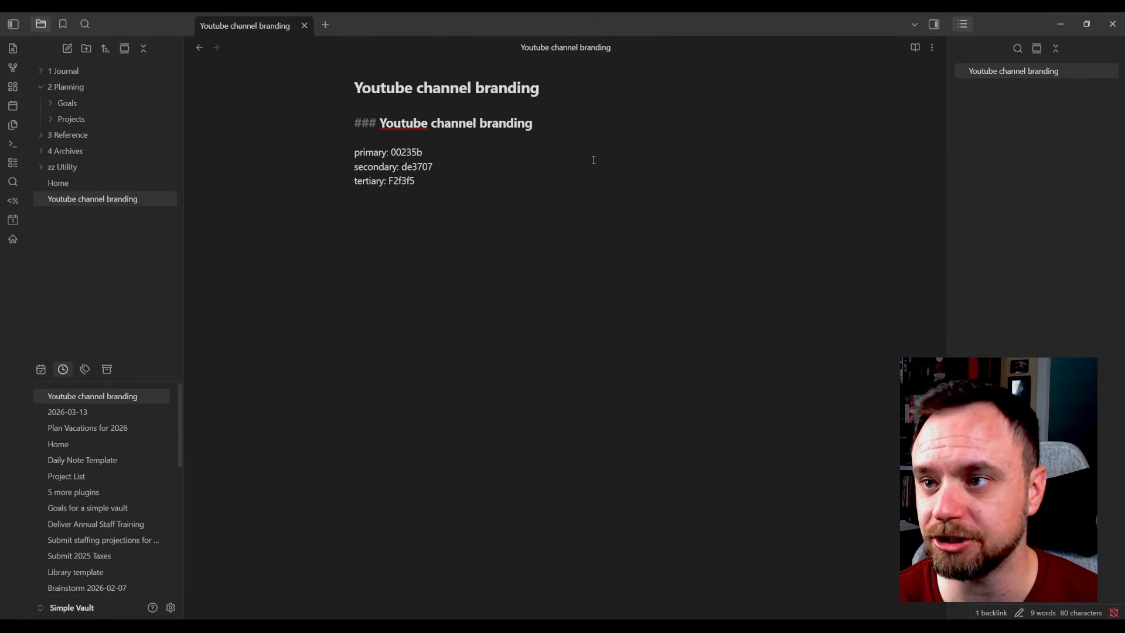
- Go back to the 2026-03-13 daily note to review what remains under Today's notes, and close the note
{"action": "left_click", "coordinate": [200, 48]}
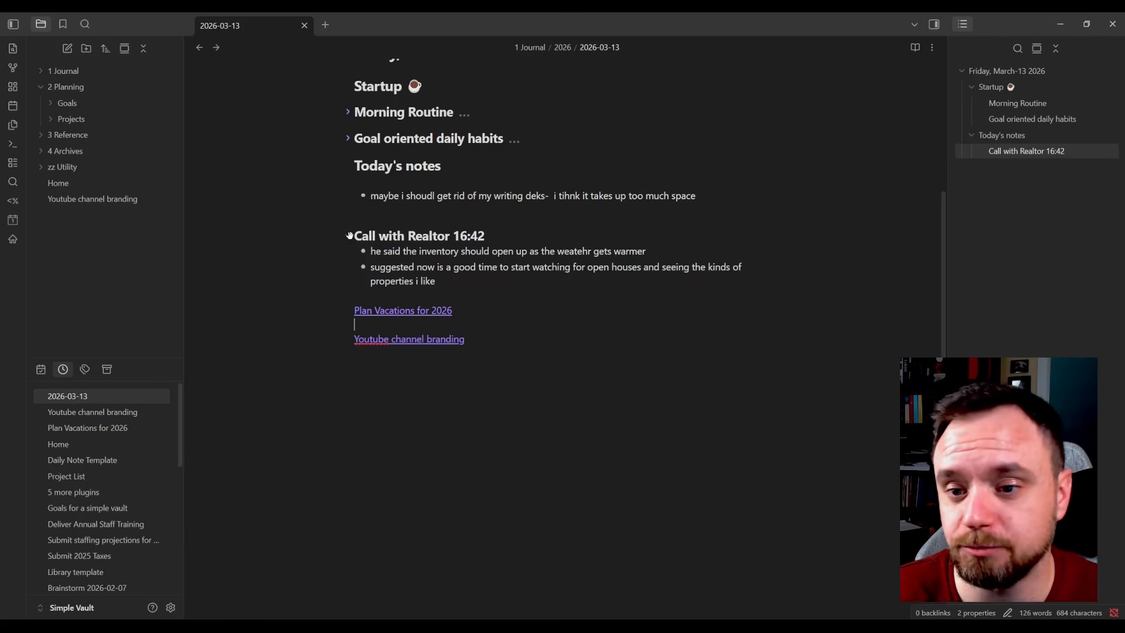
{"action": "scroll", "coordinate": [470, 294], "scroll_direction": "up", "scroll_amount": 2}
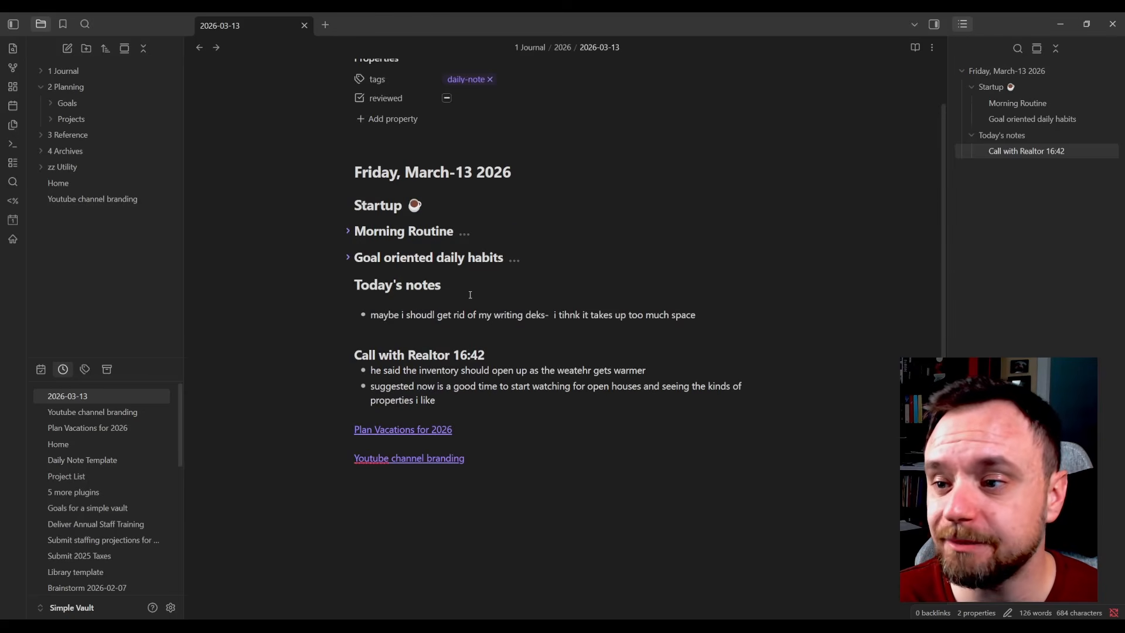
{"action": "left_click", "coordinate": [470, 295]}
{"action": "left_click_drag", "start_coordinate": [472, 386], "coordinate": [369, 285]}
{"action": "left_click", "coordinate": [589, 316]}
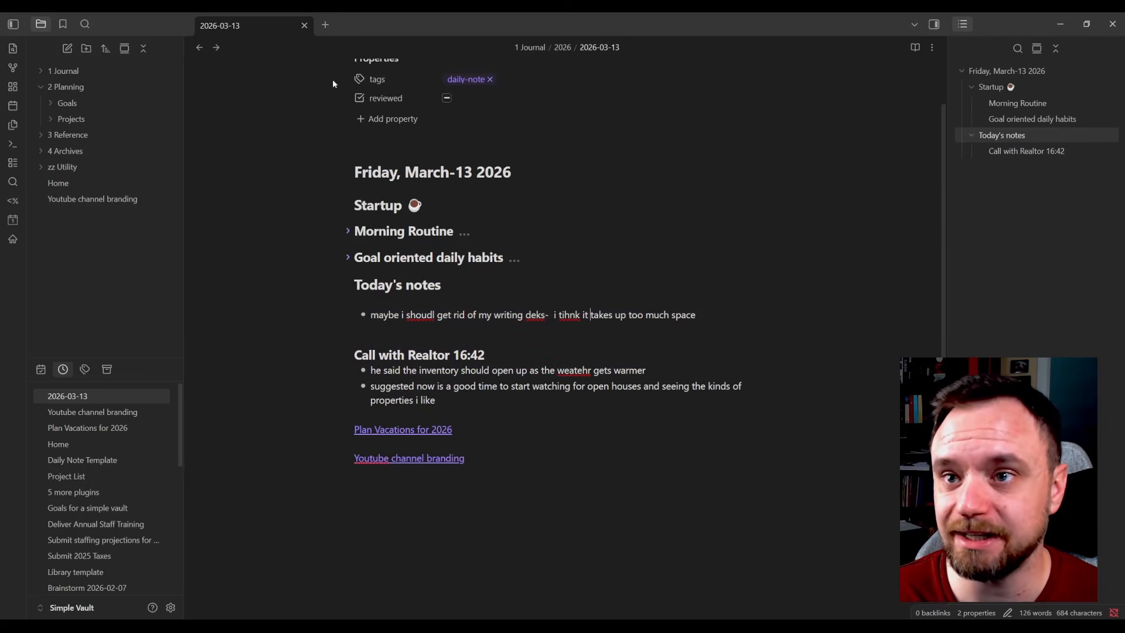
{"action": "left_click", "coordinate": [304, 26]}
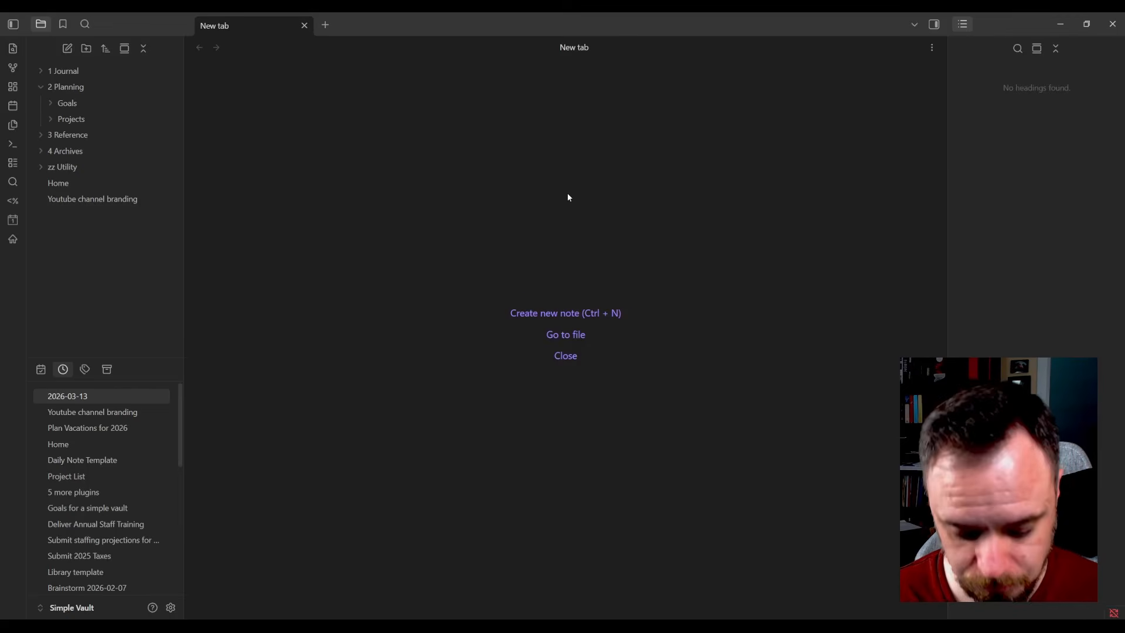
- Search the whole vault for "realtor" and open the matching call notes in the 2026-03-13 daily note
{"action": "key", "text": "ctrl+o"}
{"action": "key", "text": "BackSpace"}
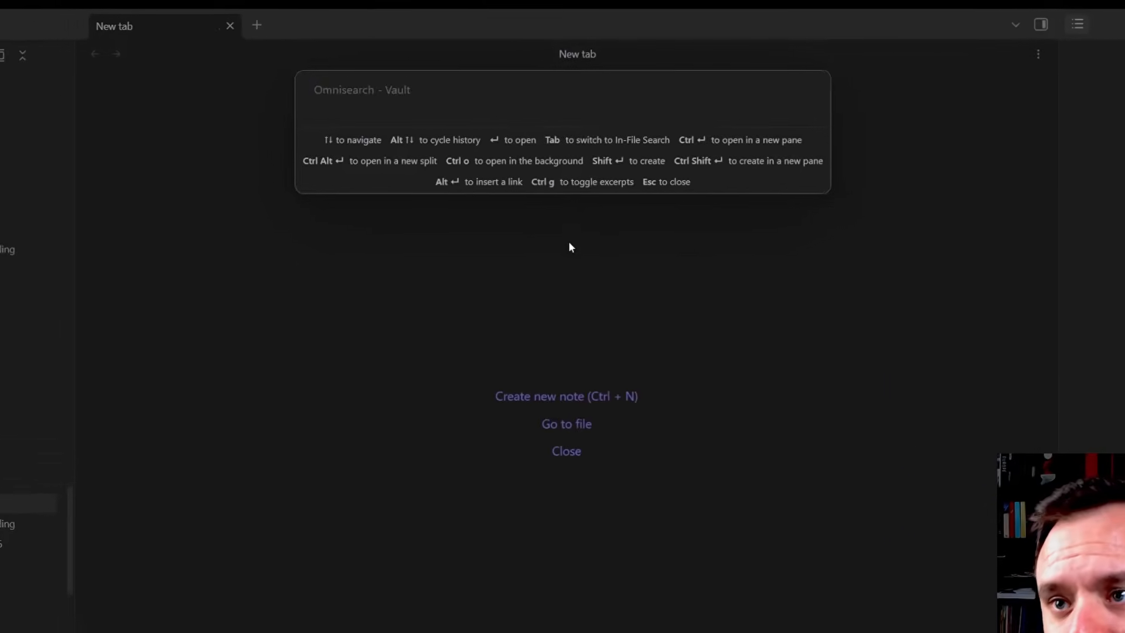
{"action": "type", "text": "realtor"}
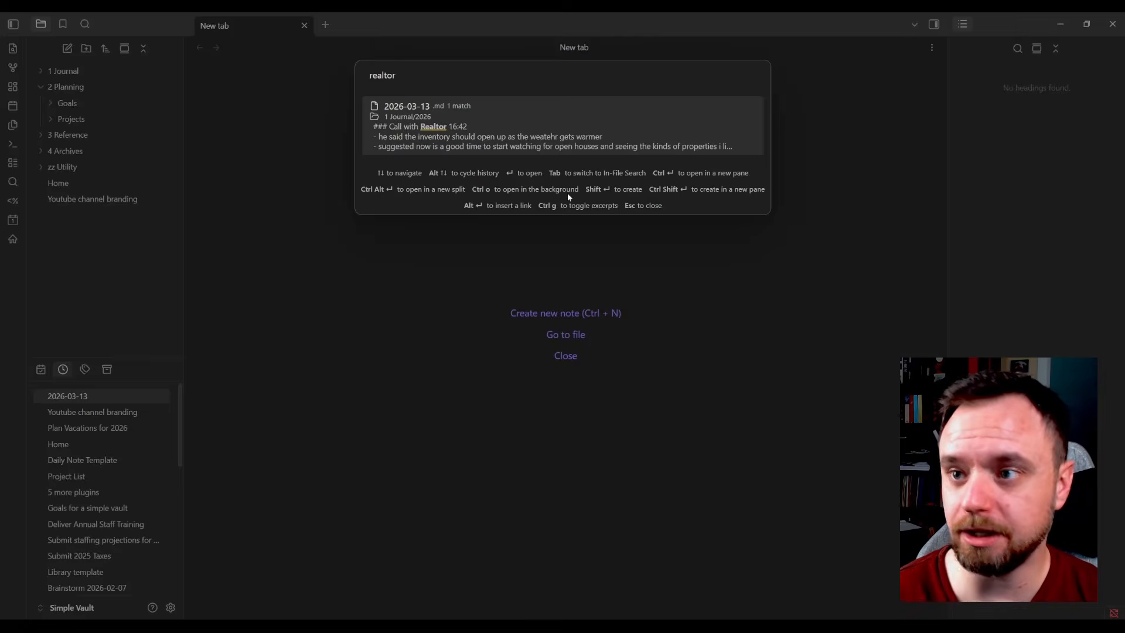
{"action": "key", "text": "Return"}
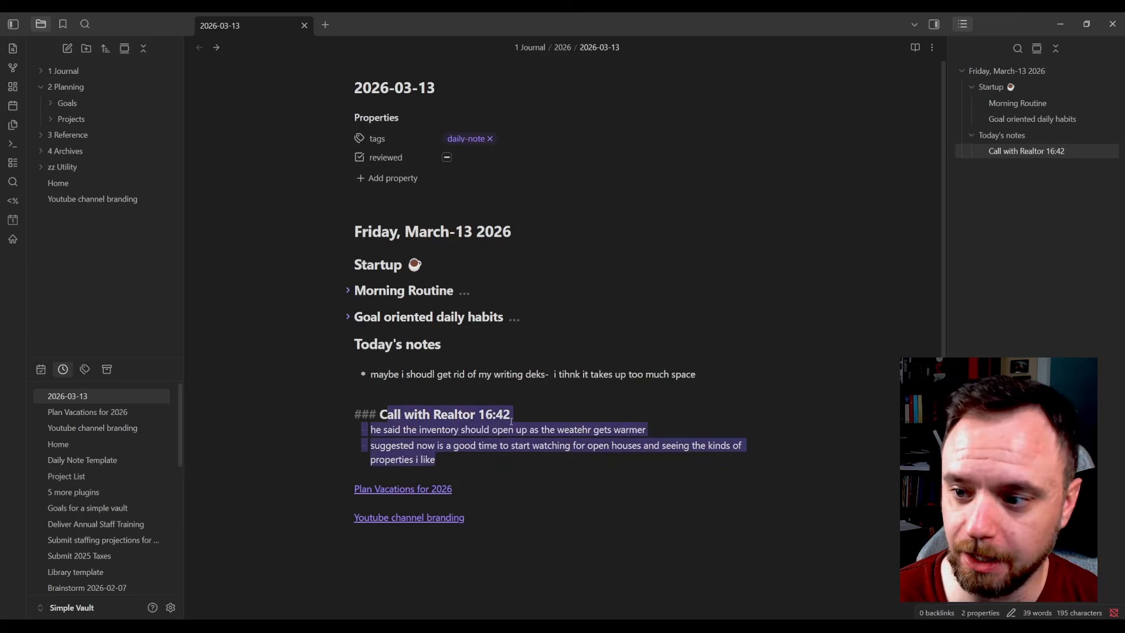
{"action": "left_click", "coordinate": [524, 414]}
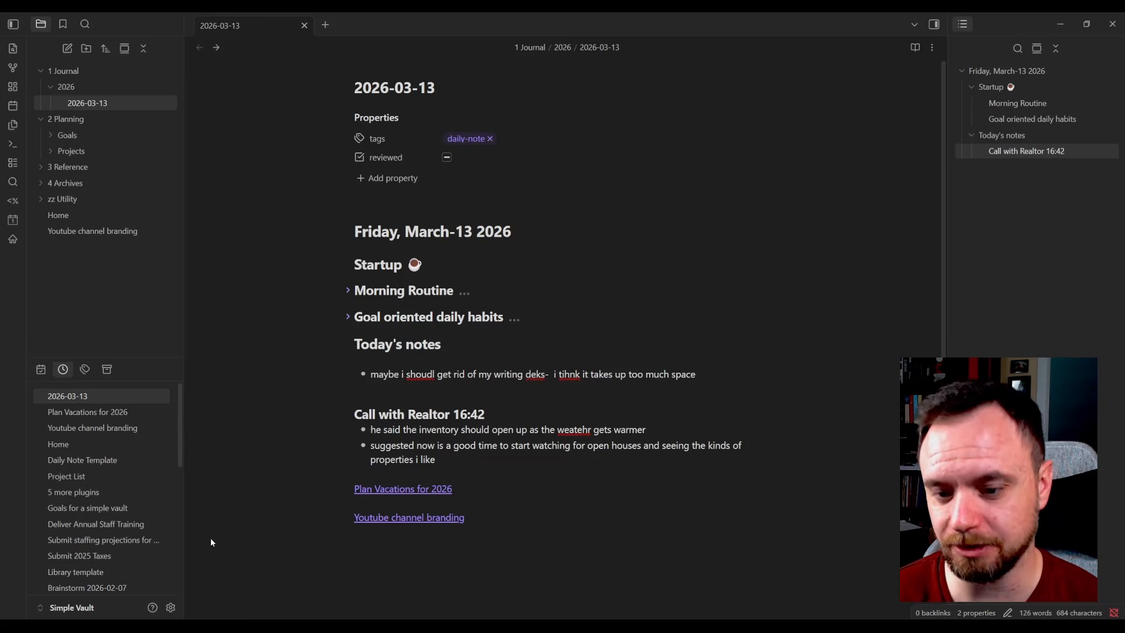
- Show the calendar, open the March 13 daily note from it, and create a daily note for 2026-03-12
{"action": "left_click", "coordinate": [40, 369]}
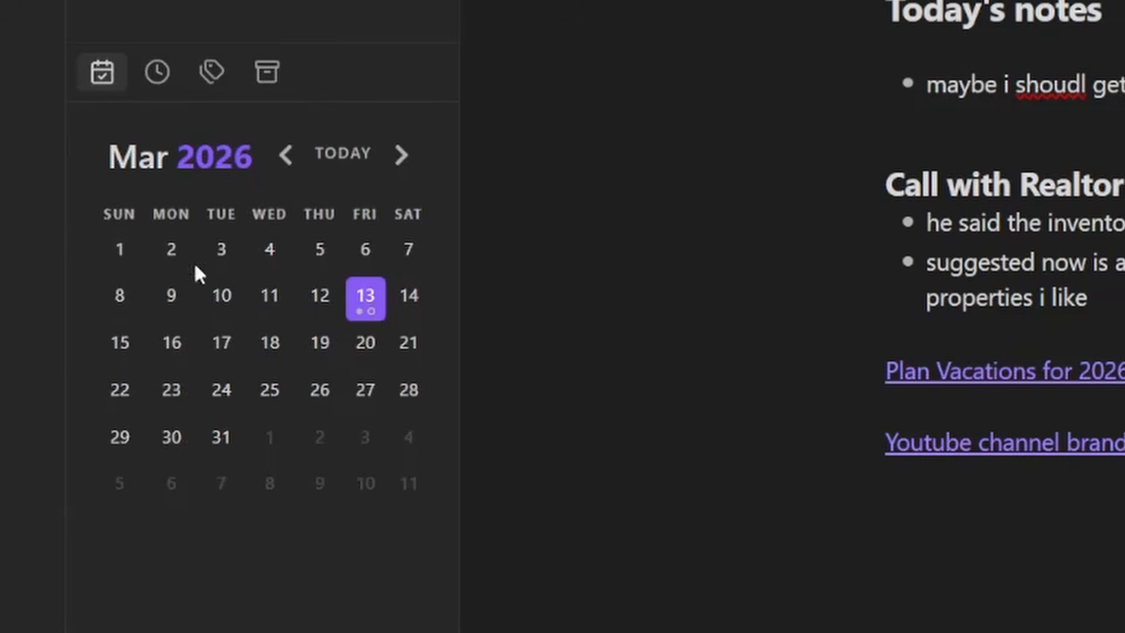
{"action": "left_click", "coordinate": [369, 299]}
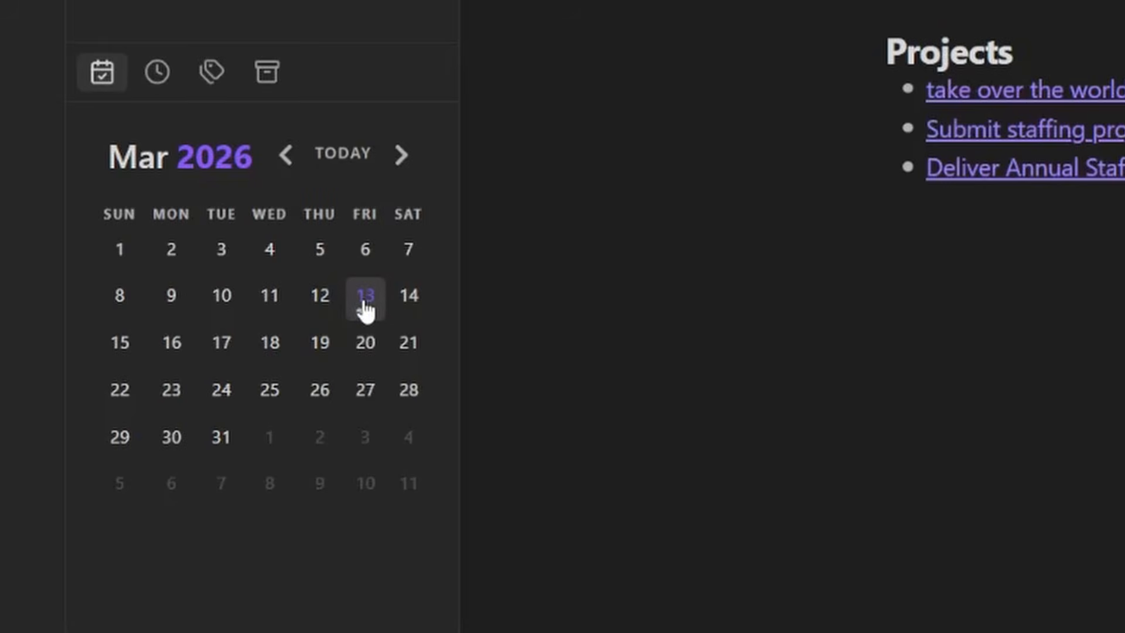
{"action": "left_click", "coordinate": [364, 304]}
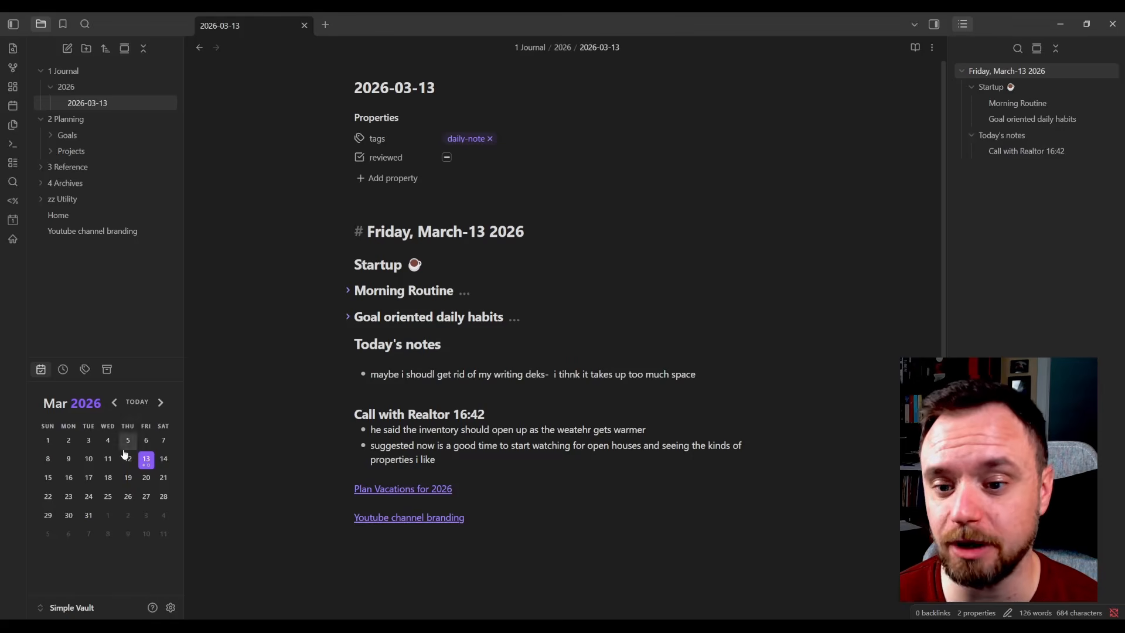
{"action": "left_click", "coordinate": [132, 462]}
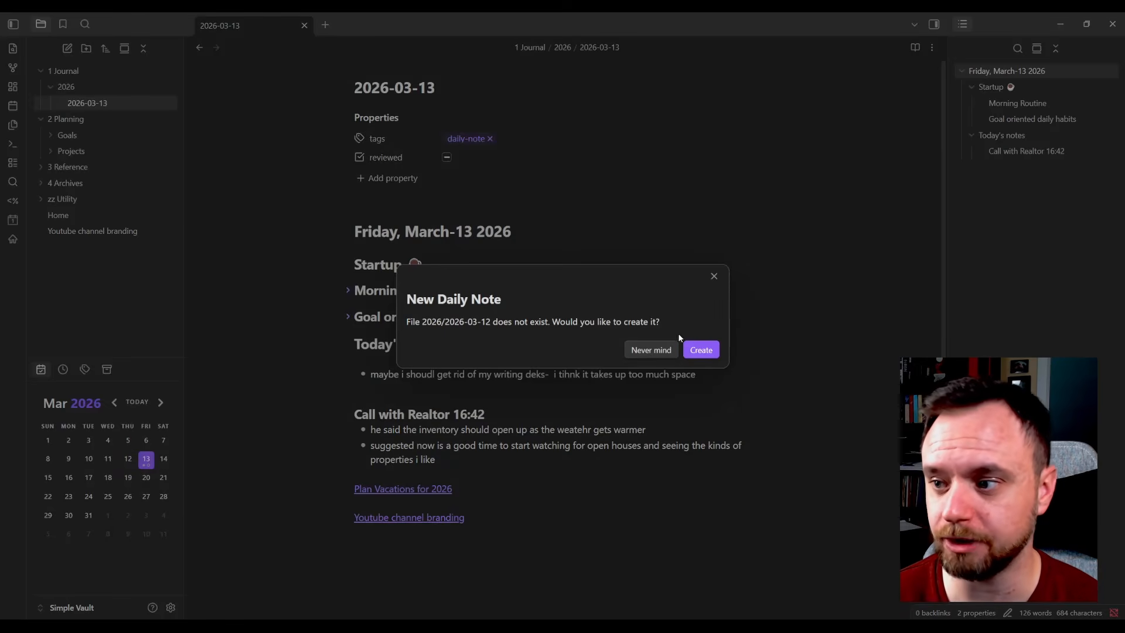
{"action": "left_click", "coordinate": [702, 350]}
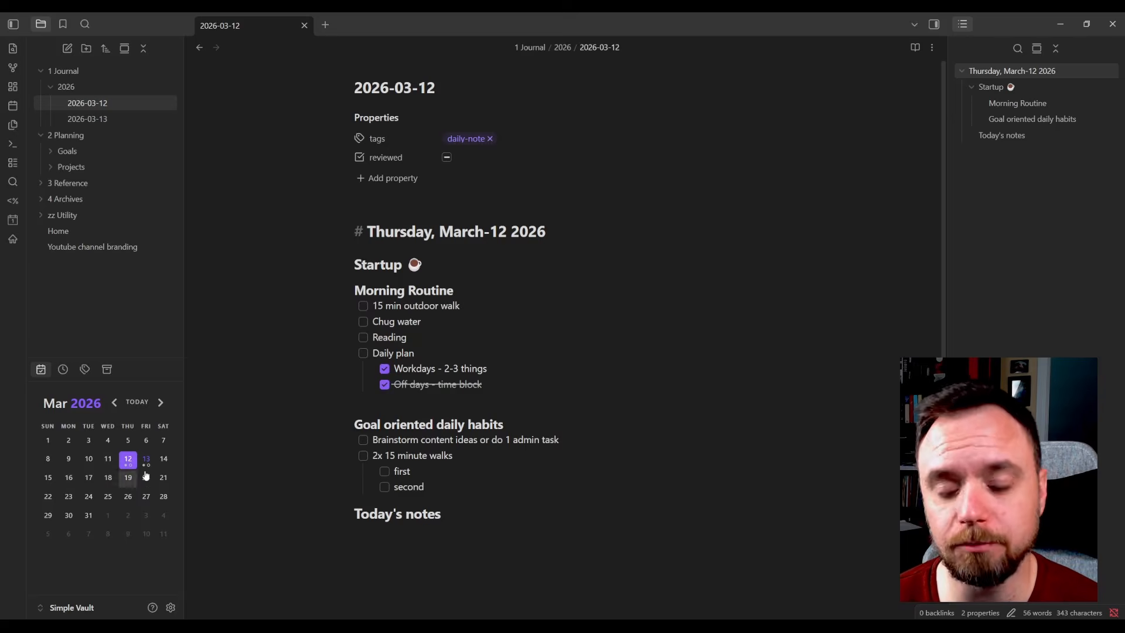
- Open the Periodic Notes plugin settings and review the daily notes' folder and template
{"action": "key", "text": "ctrl+comma"}
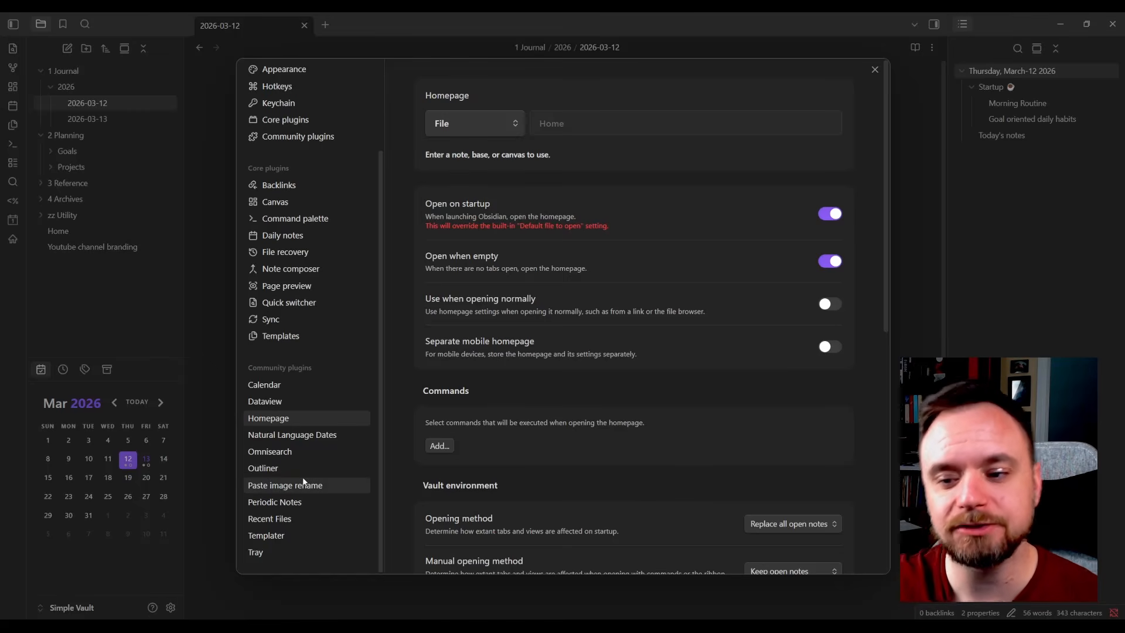
{"action": "left_click", "coordinate": [321, 503]}
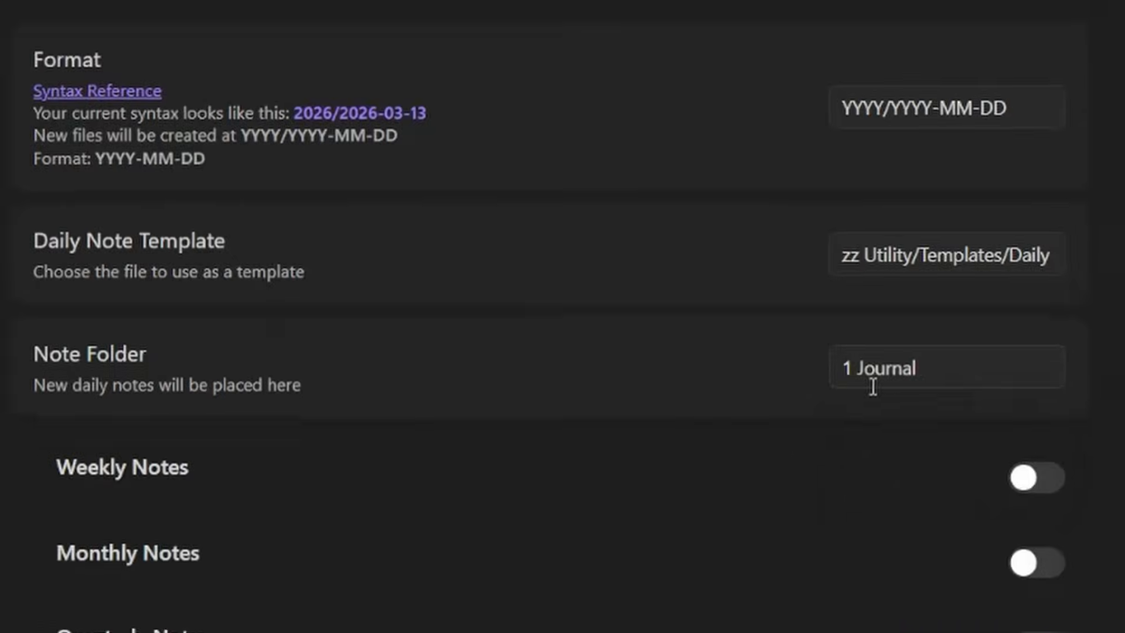
{"action": "left_click", "coordinate": [600, 461]}
{"action": "key", "text": "ctrl+a"}
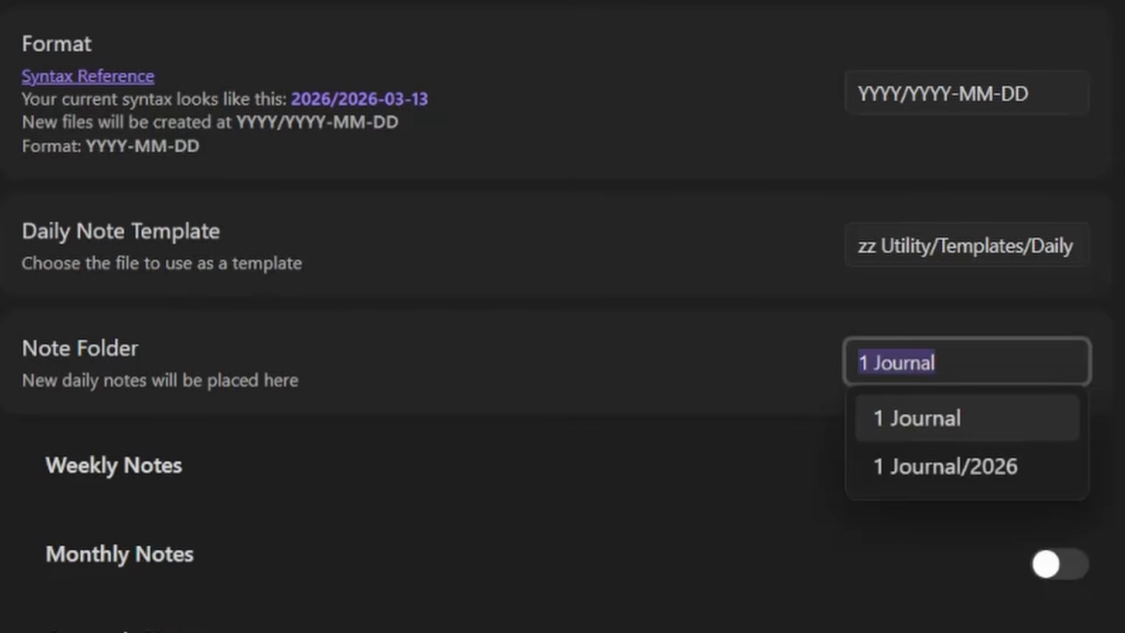
{"action": "key", "text": "Escape"}
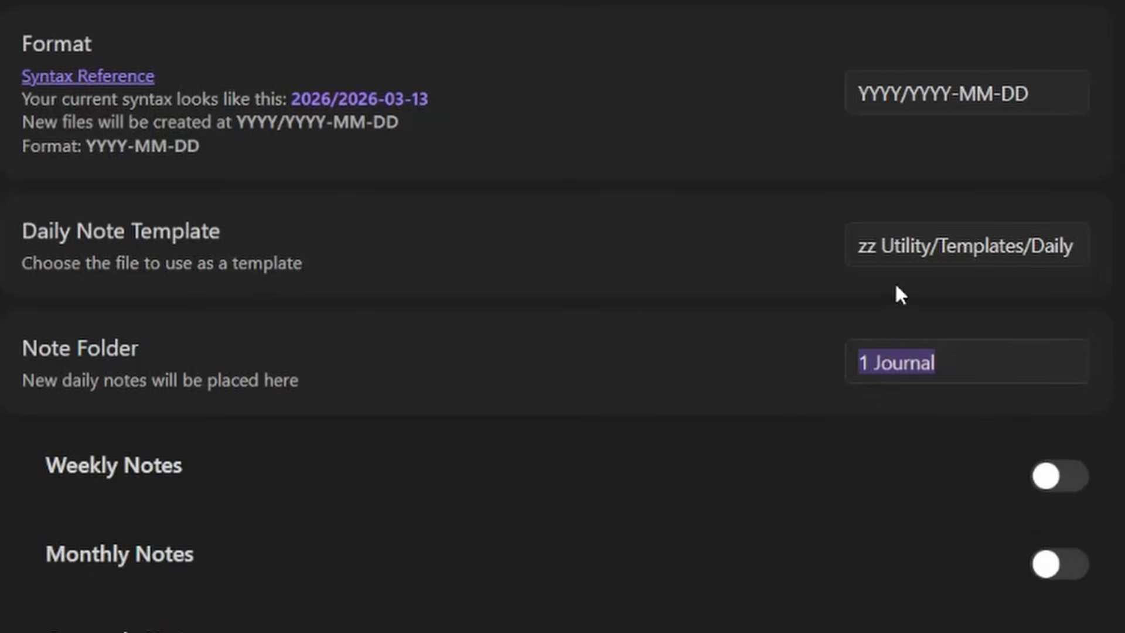
{"action": "left_click", "coordinate": [886, 245]}
- Examine the daily note format, distinguishing the YYYY year folder from the YYYY-MM-DD file name
{"action": "left_click", "coordinate": [883, 104]}
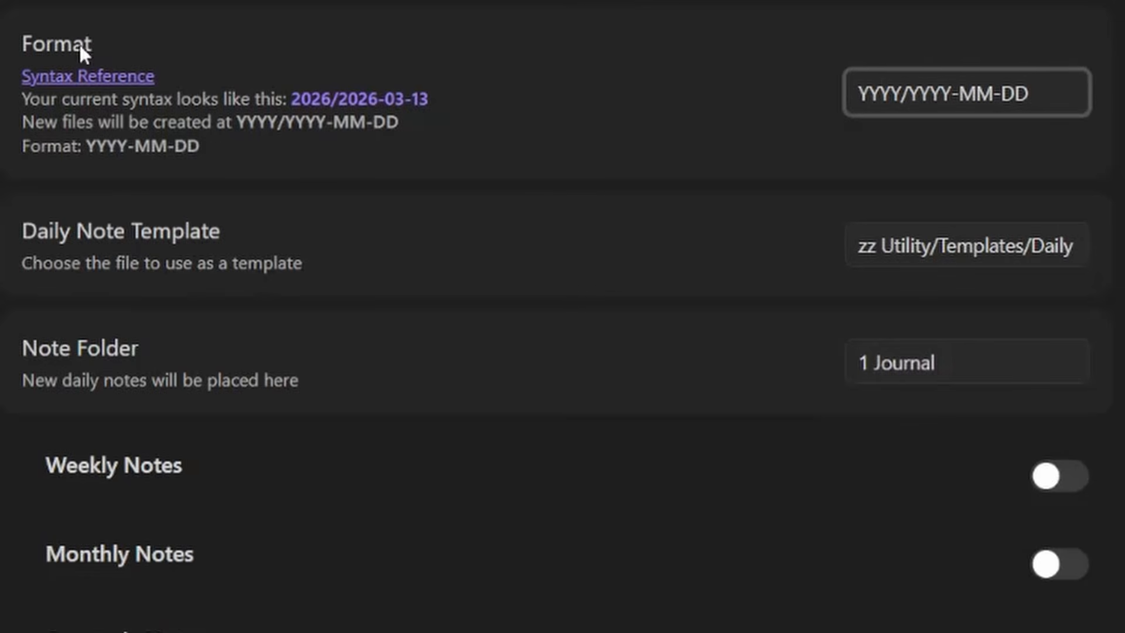
{"action": "left_click_drag", "start_coordinate": [901, 94], "coordinate": [820, 93]}
{"action": "left_click", "coordinate": [909, 93]}
{"action": "double_click", "coordinate": [912, 92]}
{"action": "left_click", "coordinate": [908, 92]}
{"action": "left_click_drag", "start_coordinate": [909, 93], "coordinate": [1119, 93]}
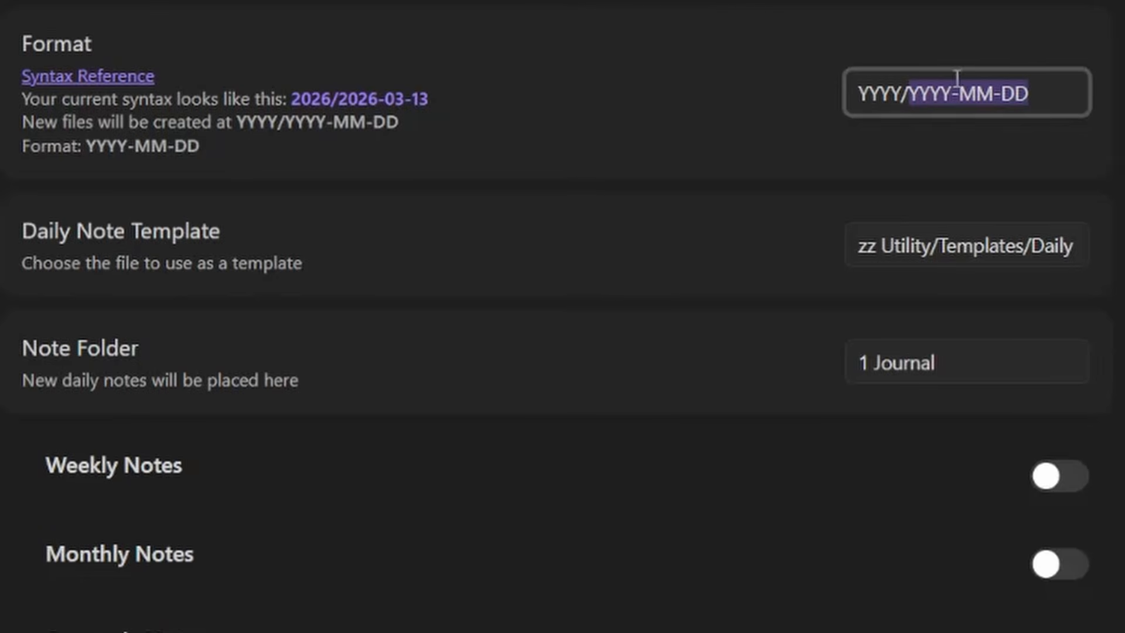
{"action": "left_click", "coordinate": [947, 91]}
{"action": "left_click_drag", "start_coordinate": [908, 97], "coordinate": [972, 95]}
{"action": "left_click", "coordinate": [975, 96]}
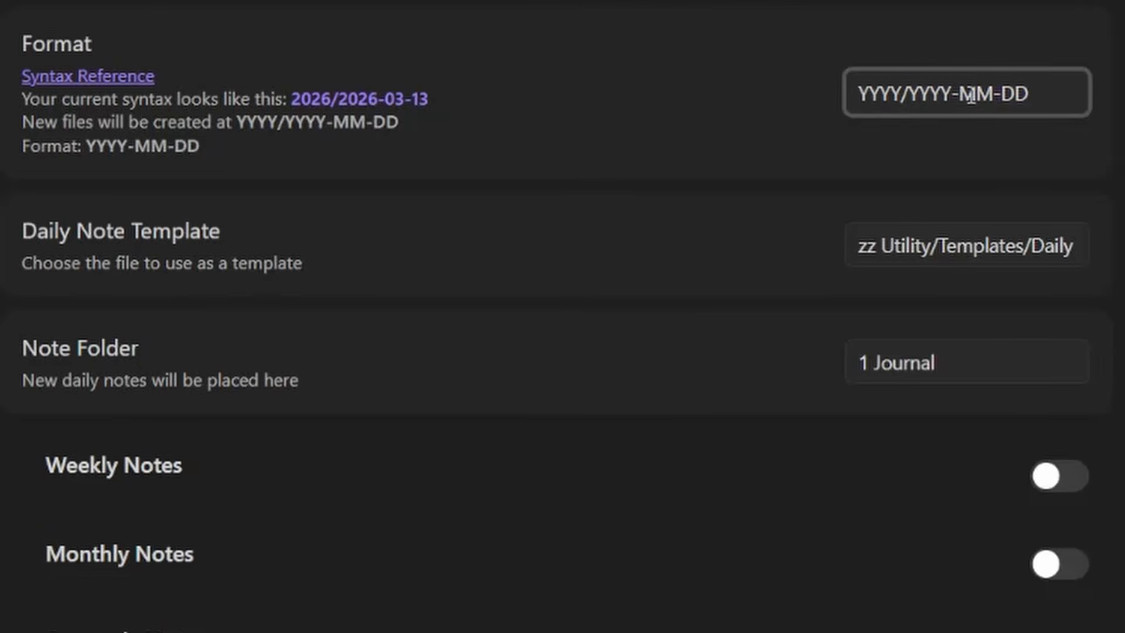
{"action": "left_click_drag", "start_coordinate": [1044, 96], "coordinate": [881, 93]}
{"action": "left_click", "coordinate": [847, 181]}
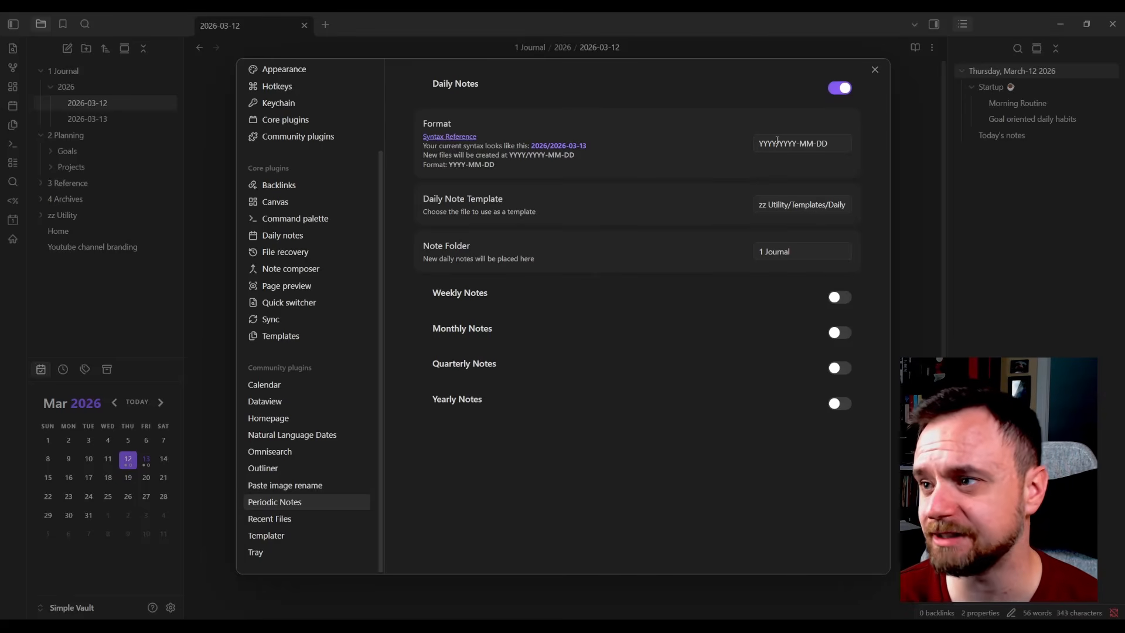
- Add a month folder to the daily note format so it reads YYYY/MMMM/YYYY-MM-DD, and close the settings
{"action": "left_click", "coordinate": [782, 143]}
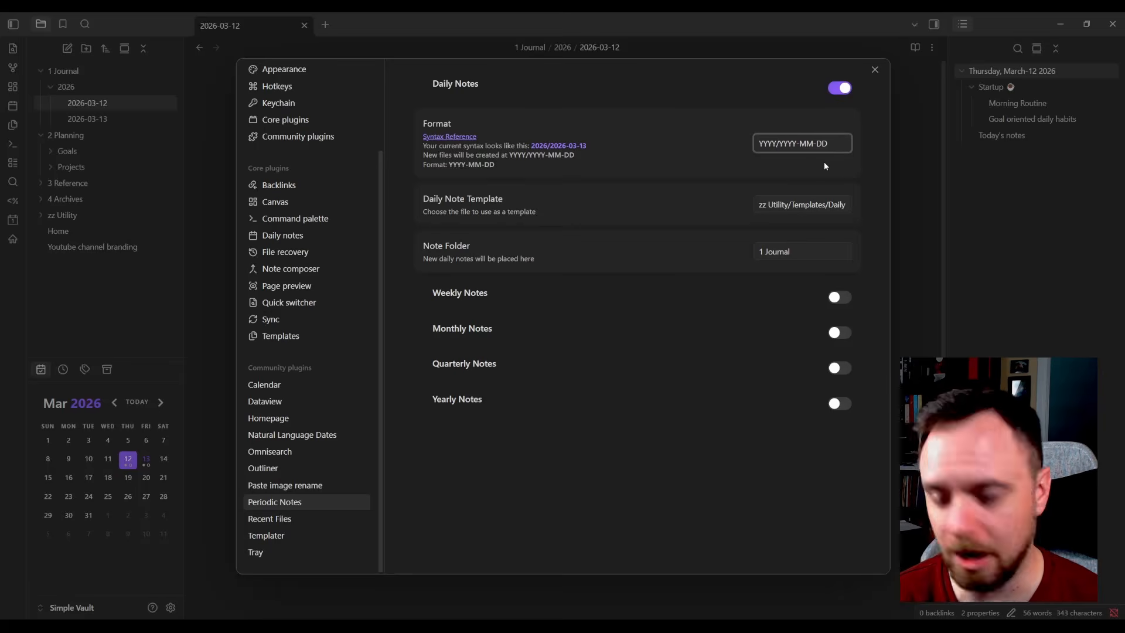
{"action": "type", "text": "MMMM"}
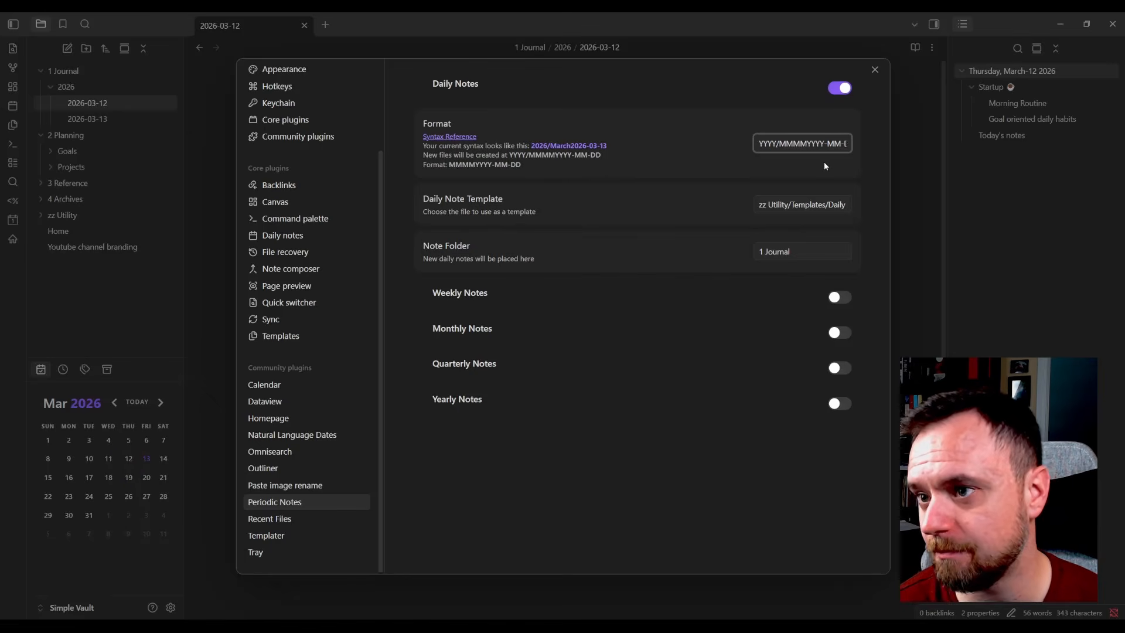
{"action": "left_click", "coordinate": [874, 69]}
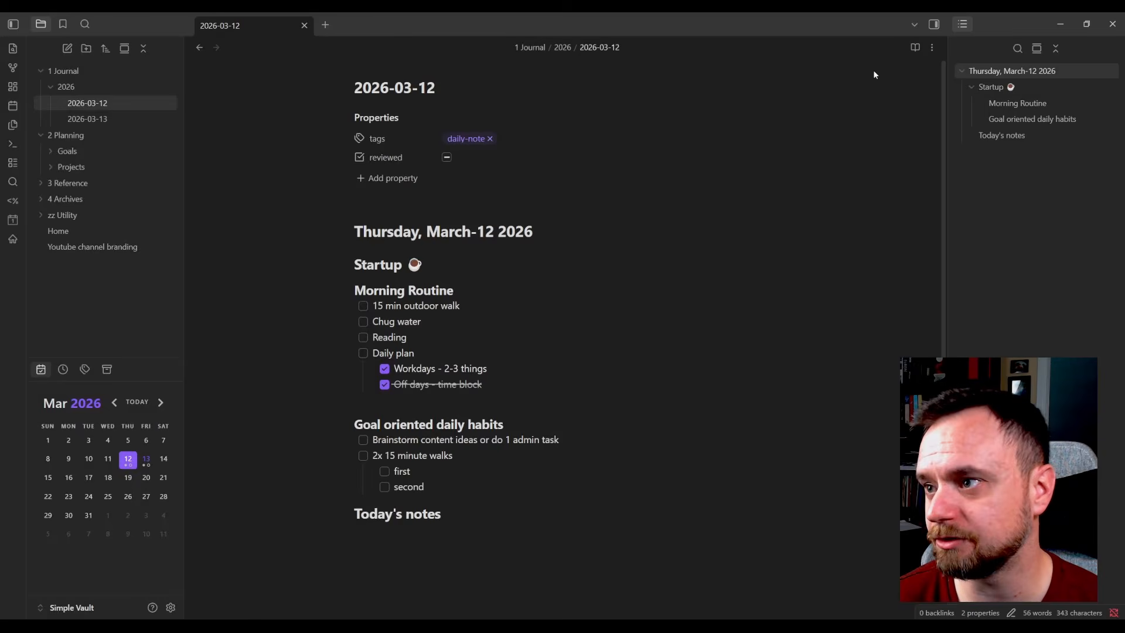
- Create a daily note for 2026-03-11 from the calendar and check the March folder inside 1 Journal/2026
{"action": "left_click", "coordinate": [106, 459]}
{"action": "left_click", "coordinate": [700, 350]}
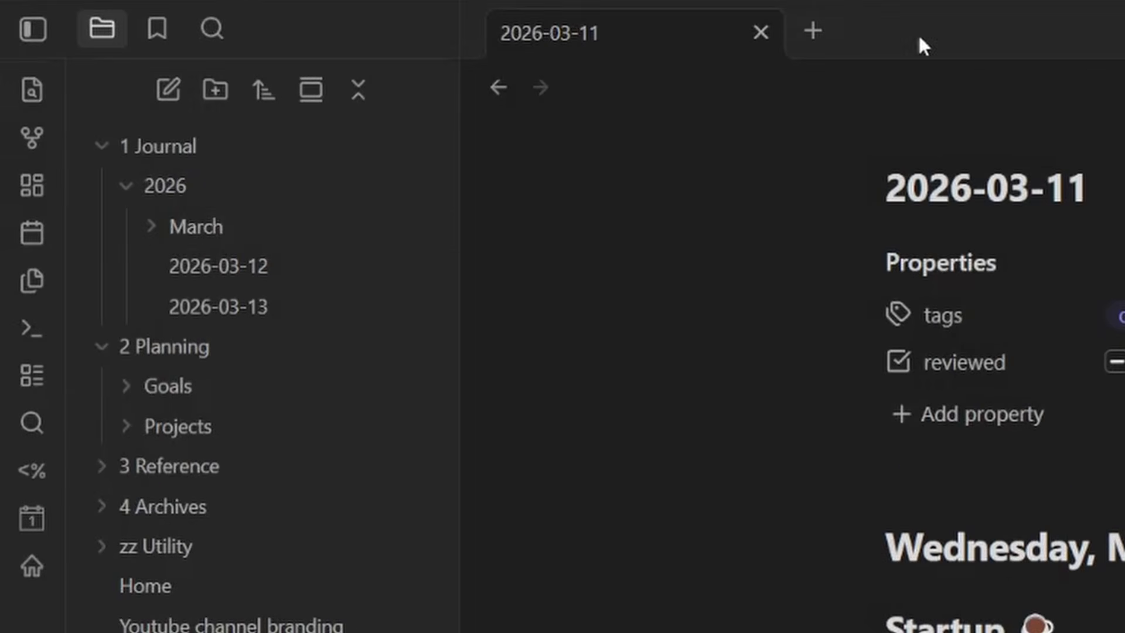
{"action": "left_click", "coordinate": [150, 217]}
{"action": "left_click", "coordinate": [154, 224]}
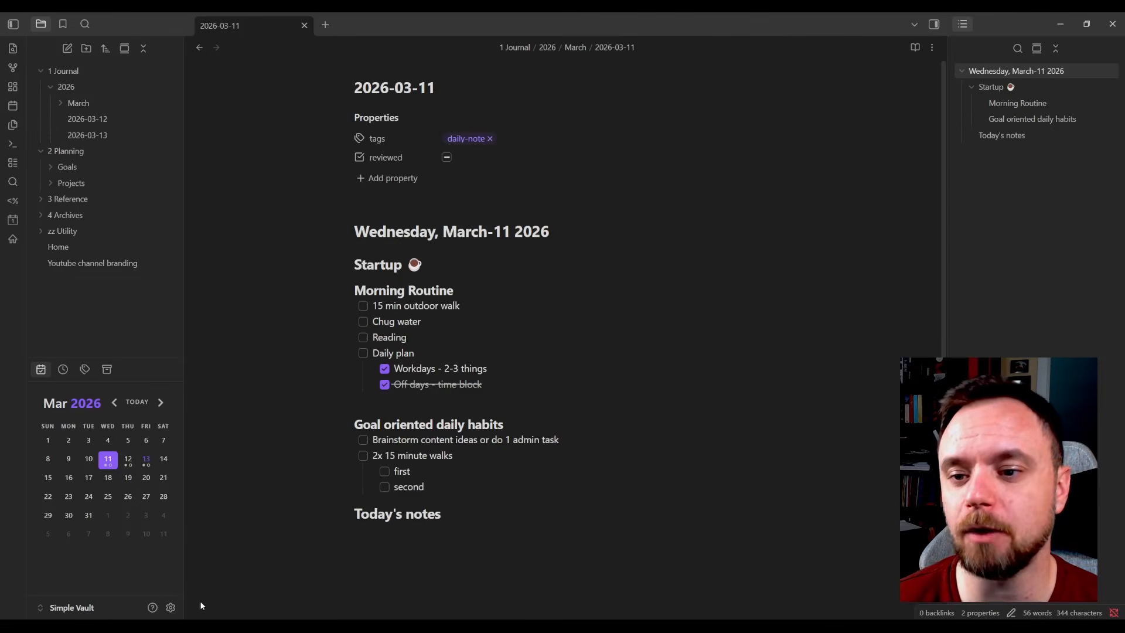
- Search the community plugins for "daily note navbar", install and enable Daily Note Navbar, and close the settings
{"action": "left_click", "coordinate": [171, 607]}
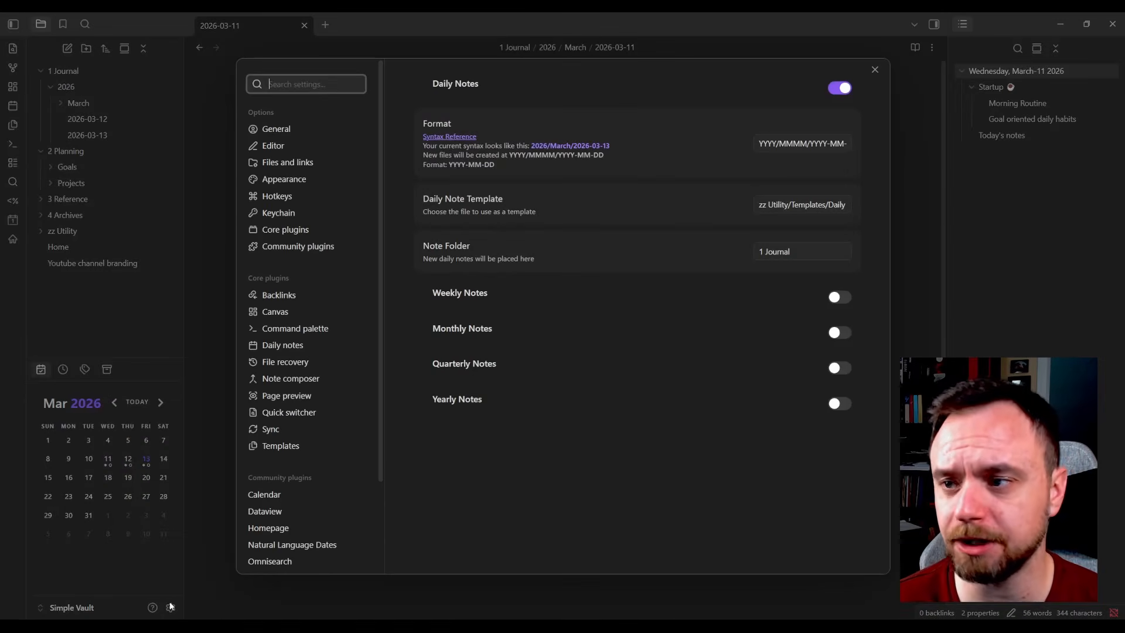
{"action": "left_click", "coordinate": [605, 73]}
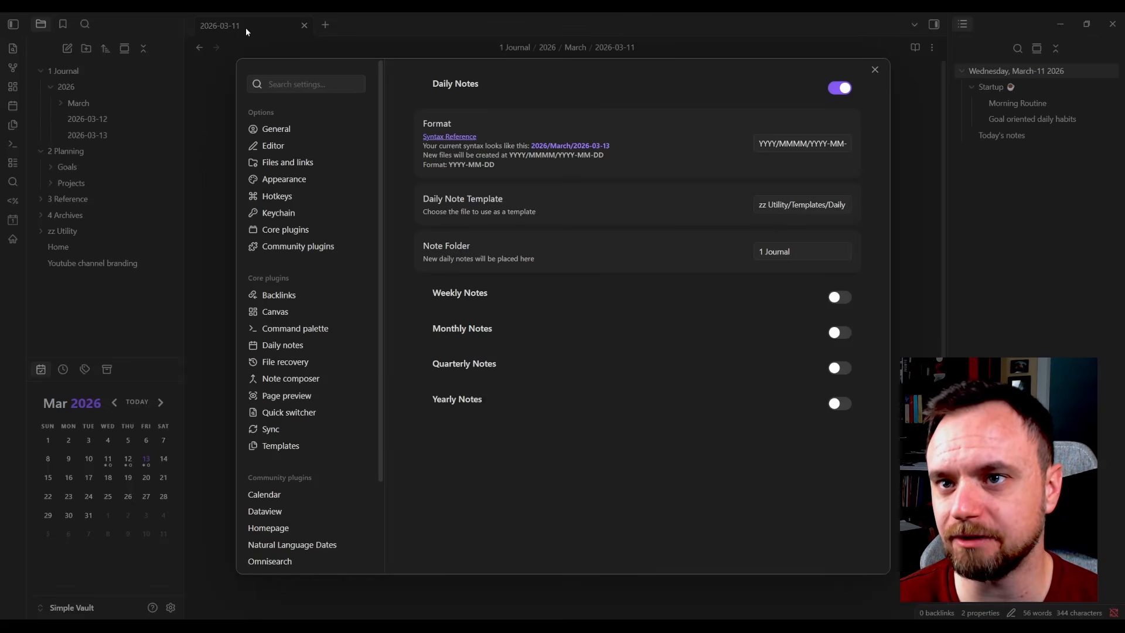
{"action": "left_click_drag", "start_coordinate": [381, 448], "coordinate": [385, 402]}
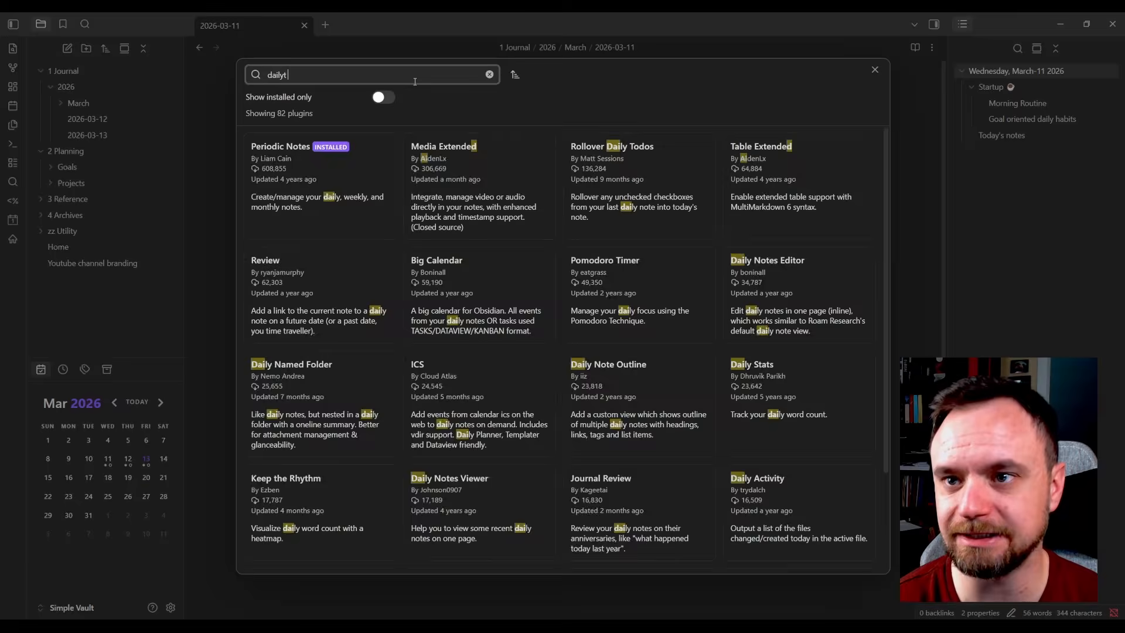
{"action": "type", "text": "o"}
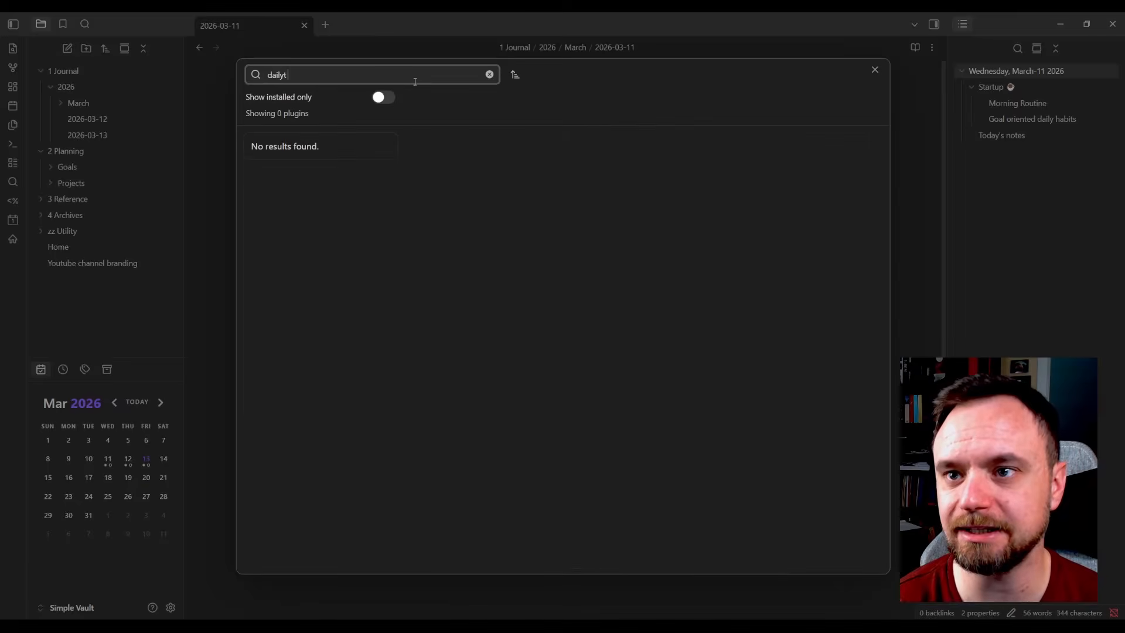
{"action": "key", "text": "BackSpace"}
{"action": "type", "text": "note"}
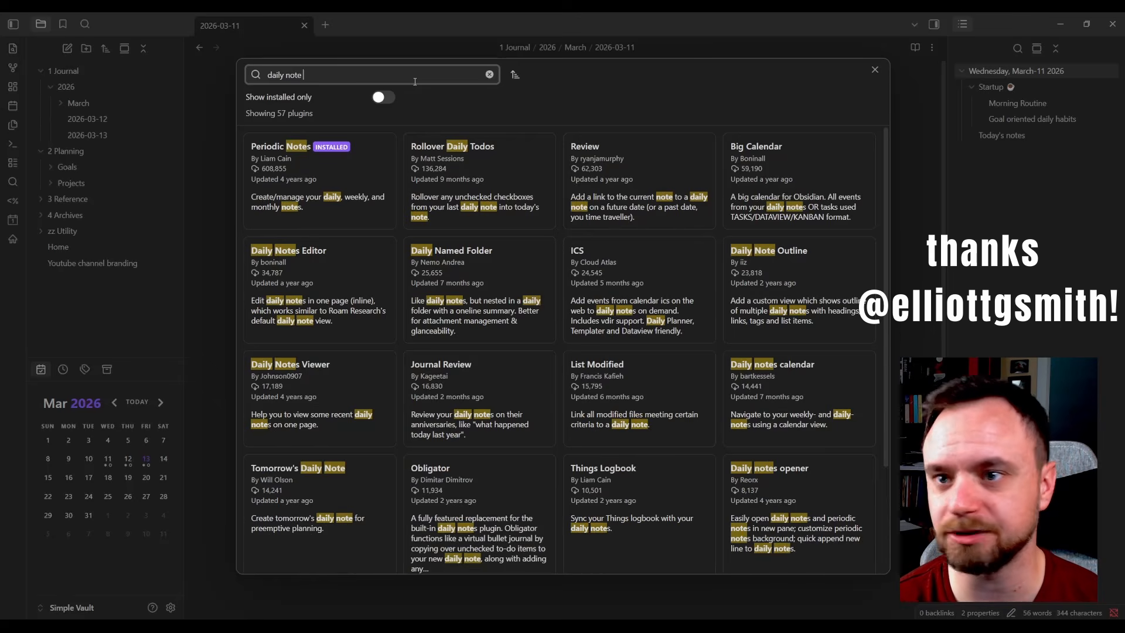
{"action": "type", "text": " navbar"}
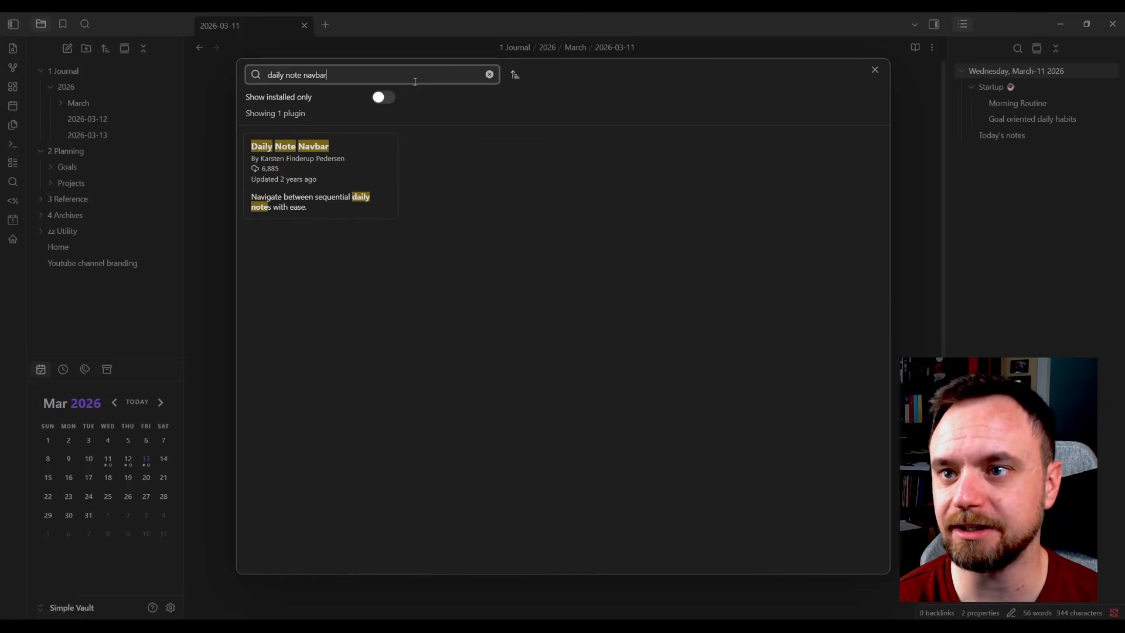
{"action": "left_click", "coordinate": [368, 190]}
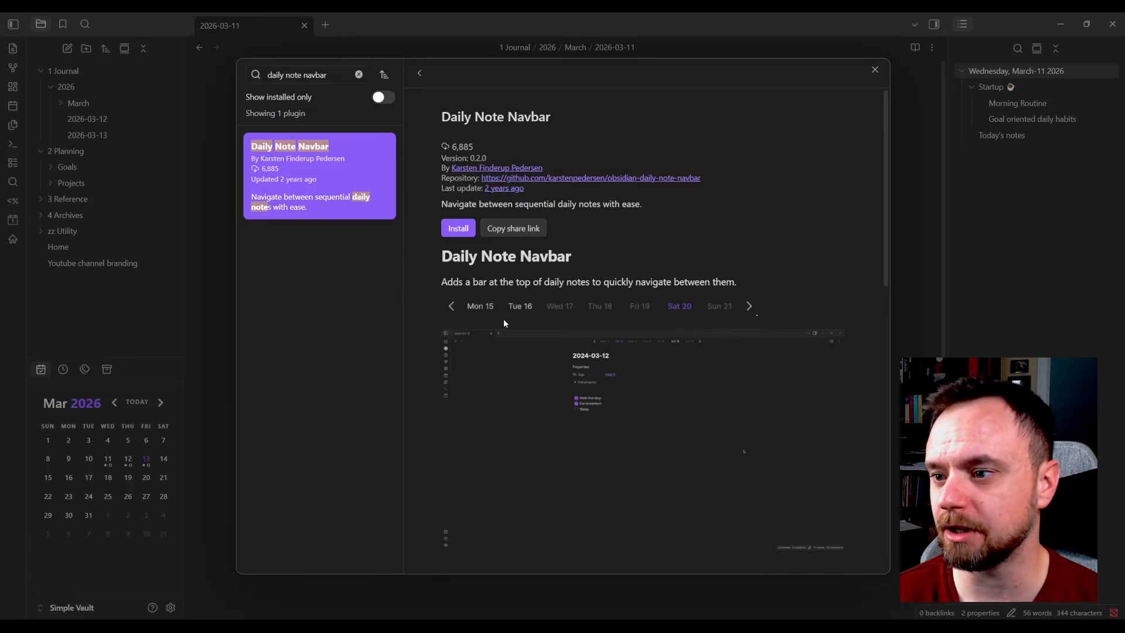
{"action": "left_click", "coordinate": [471, 230]}
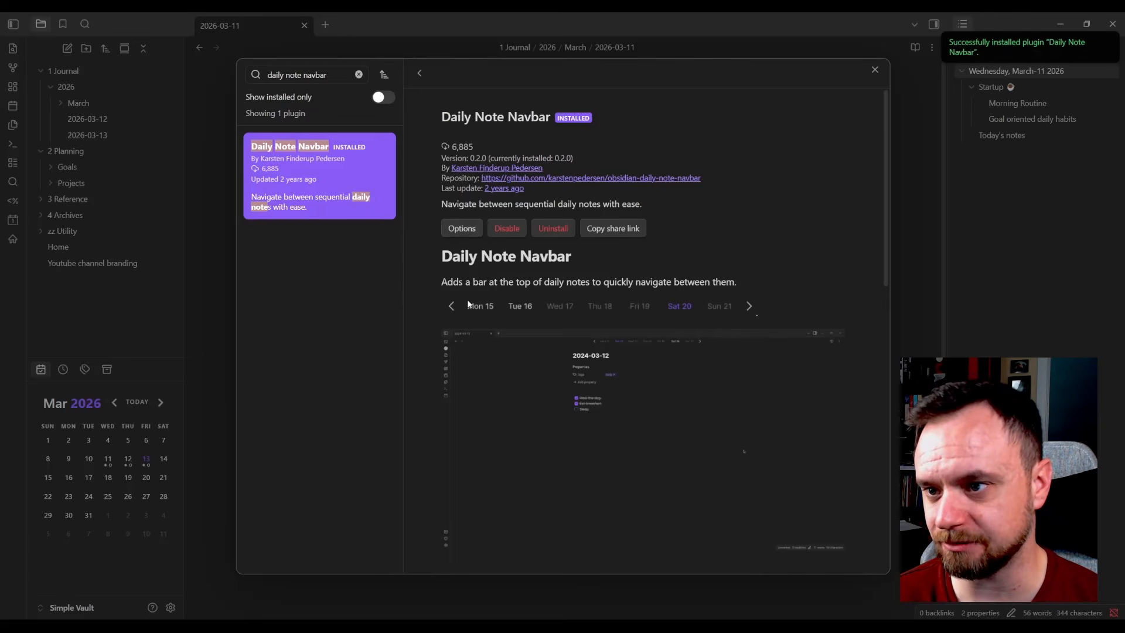
{"action": "key", "text": "Escape"}
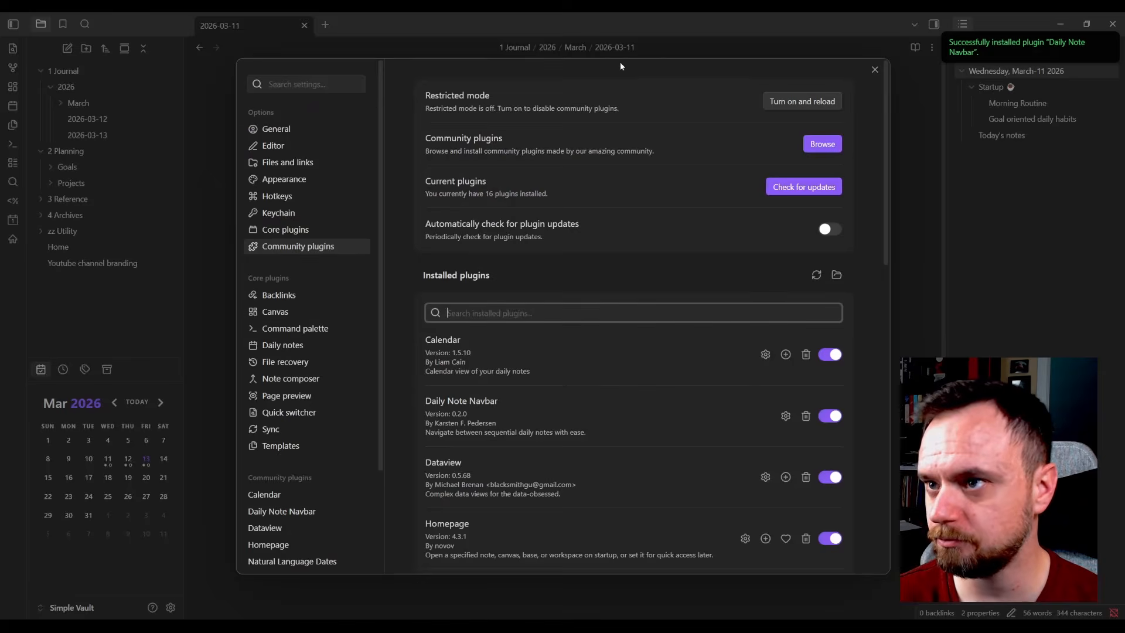
{"action": "key", "text": "Escape"}
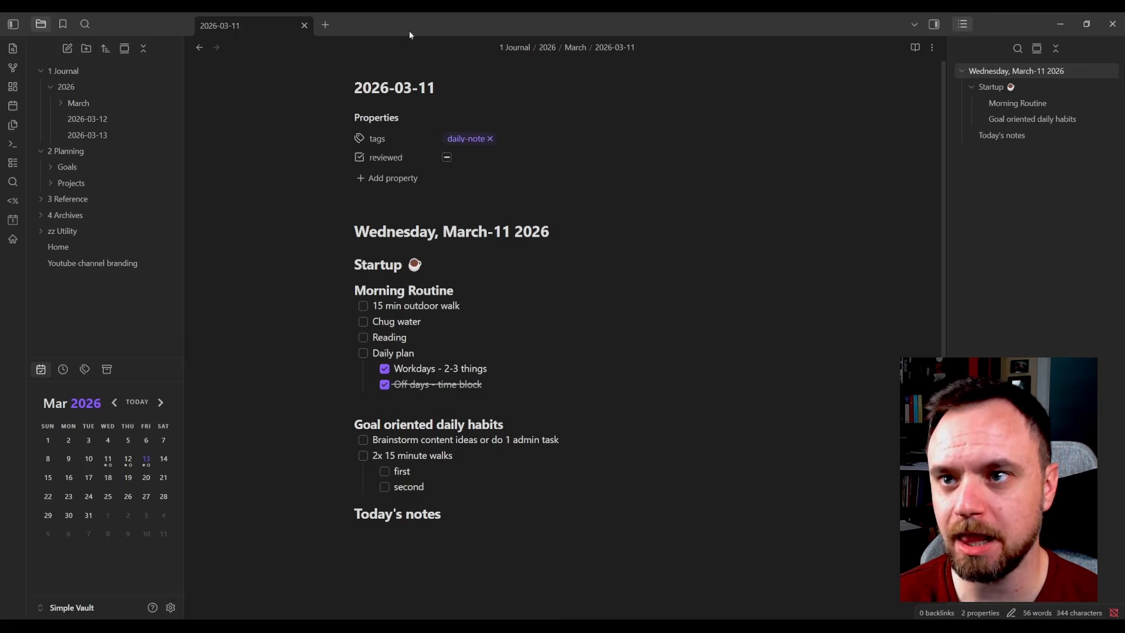
- Reopen today's daily note and use its date bar to visit March 11 and 12, open March 14, and return to March 13
{"action": "left_click", "coordinate": [304, 25]}
{"action": "key", "text": "alt+d"}
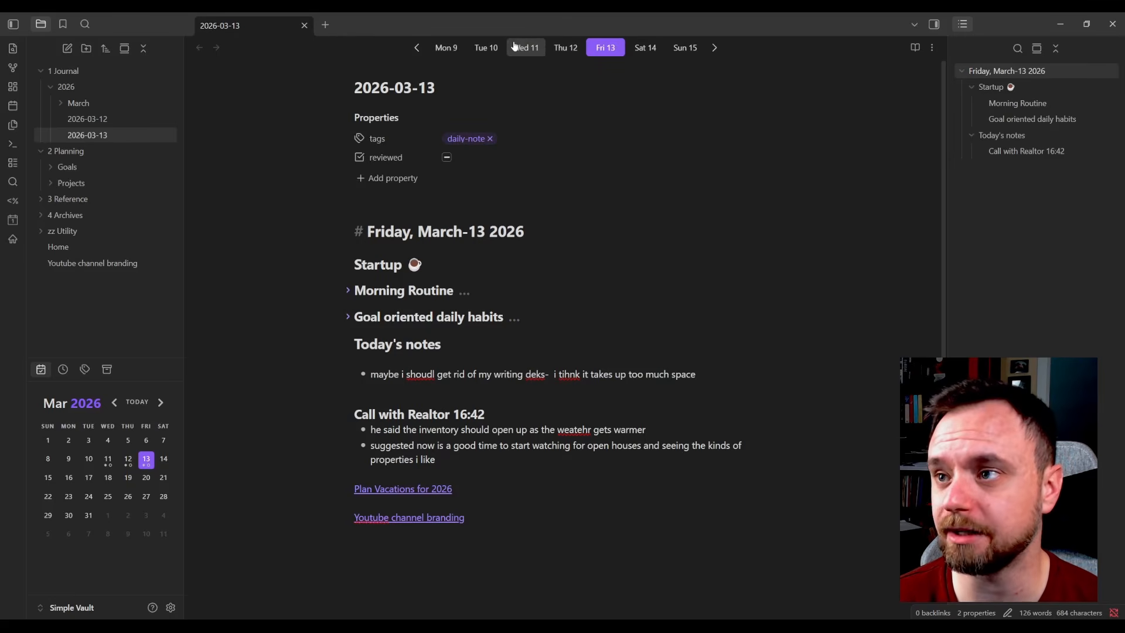
{"action": "left_click", "coordinate": [541, 48]}
{"action": "left_click", "coordinate": [565, 48]}
{"action": "left_click", "coordinate": [645, 48]}
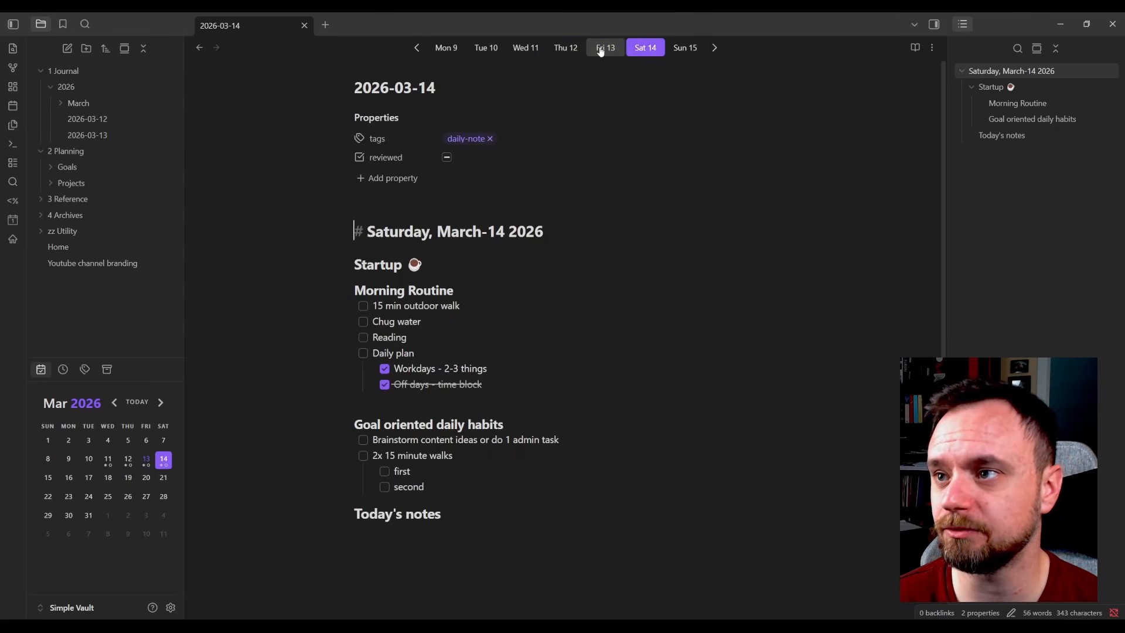
{"action": "left_click", "coordinate": [605, 48]}
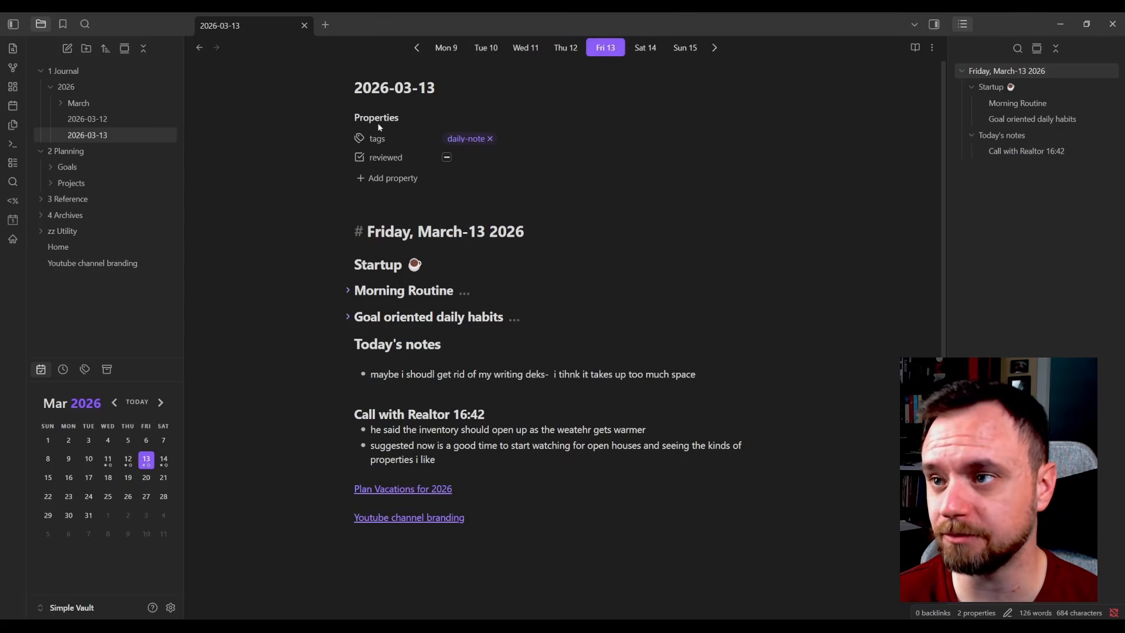
- Mark the March 13 daily note as reviewed, plus 2026-03-11 and 2026-03-12 in the Home note's Recent Capture table
{"action": "left_click", "coordinate": [446, 157]}
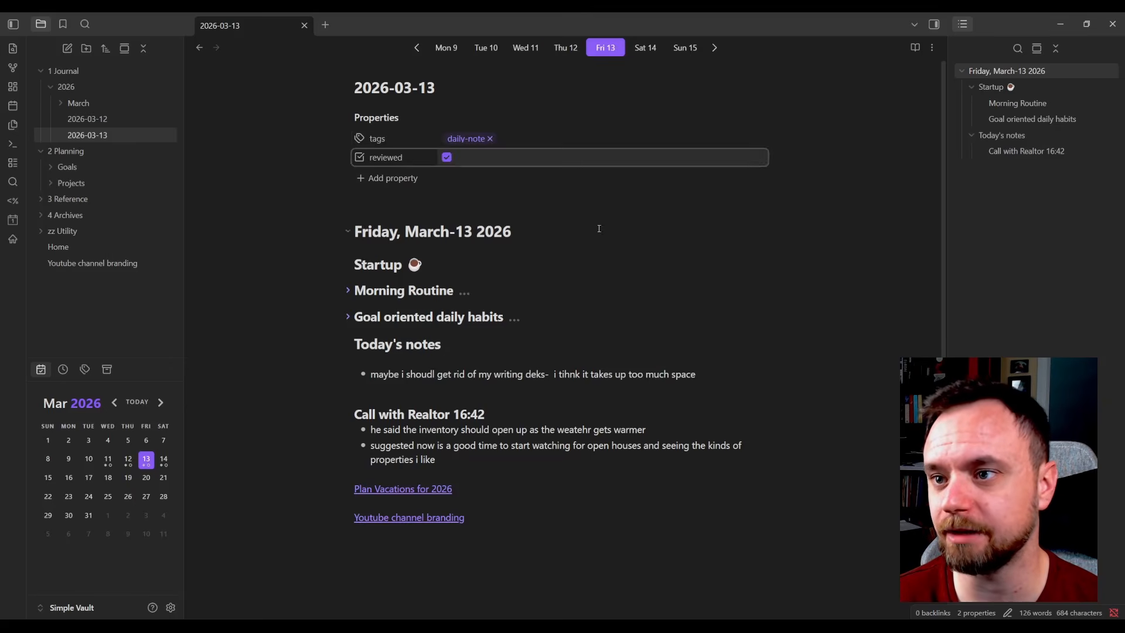
{"action": "left_click", "coordinate": [557, 53]}
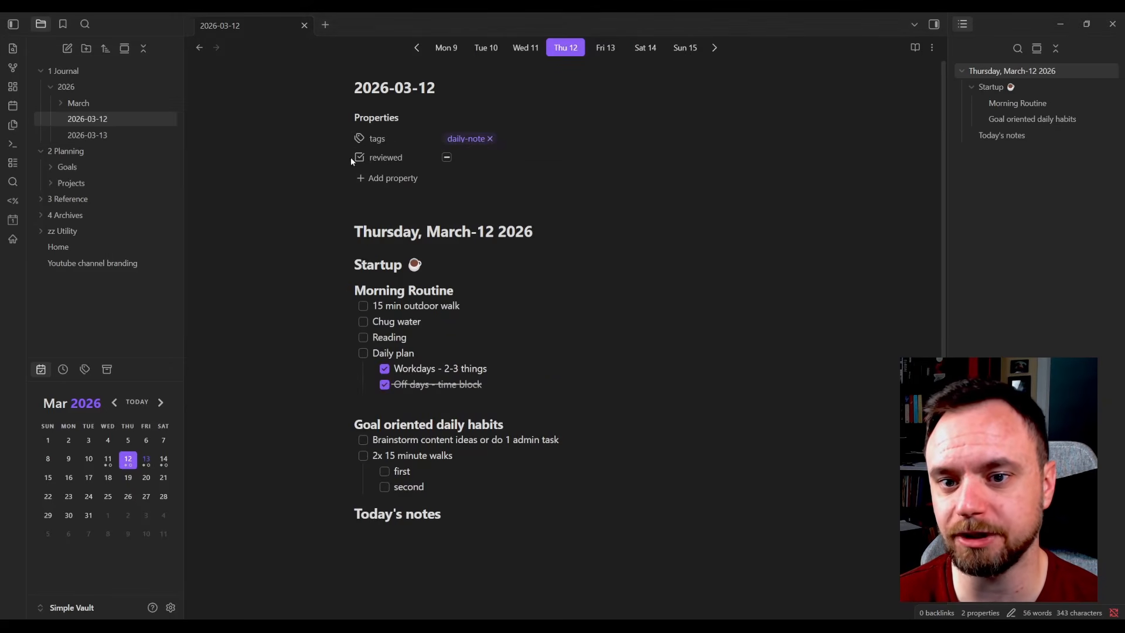
{"action": "left_click", "coordinate": [111, 248]}
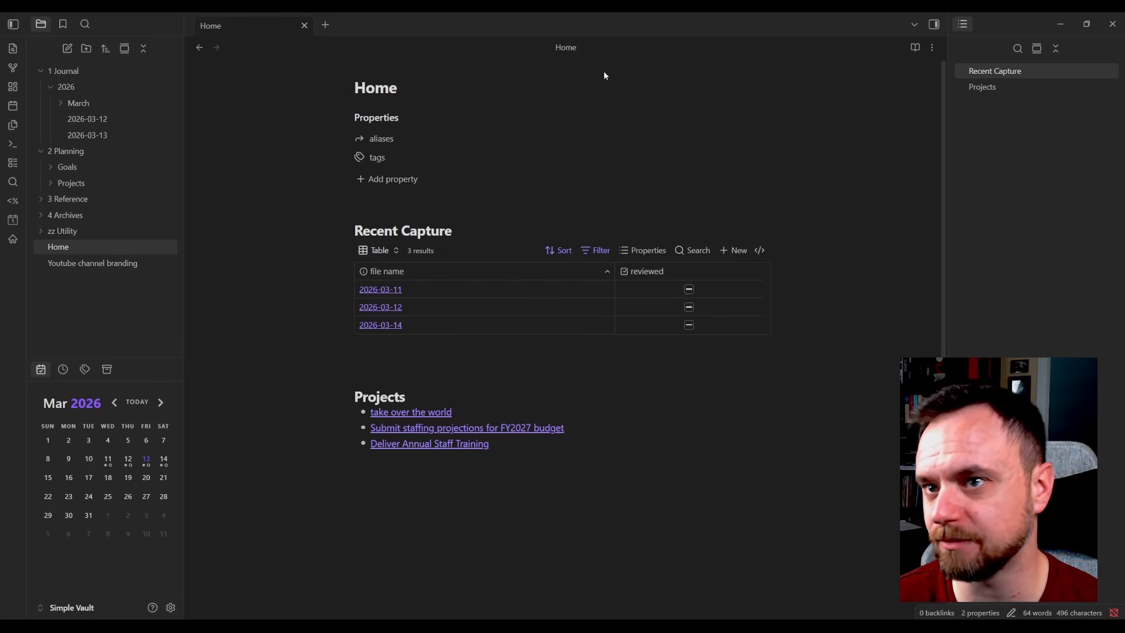
{"action": "left_click", "coordinate": [690, 290]}
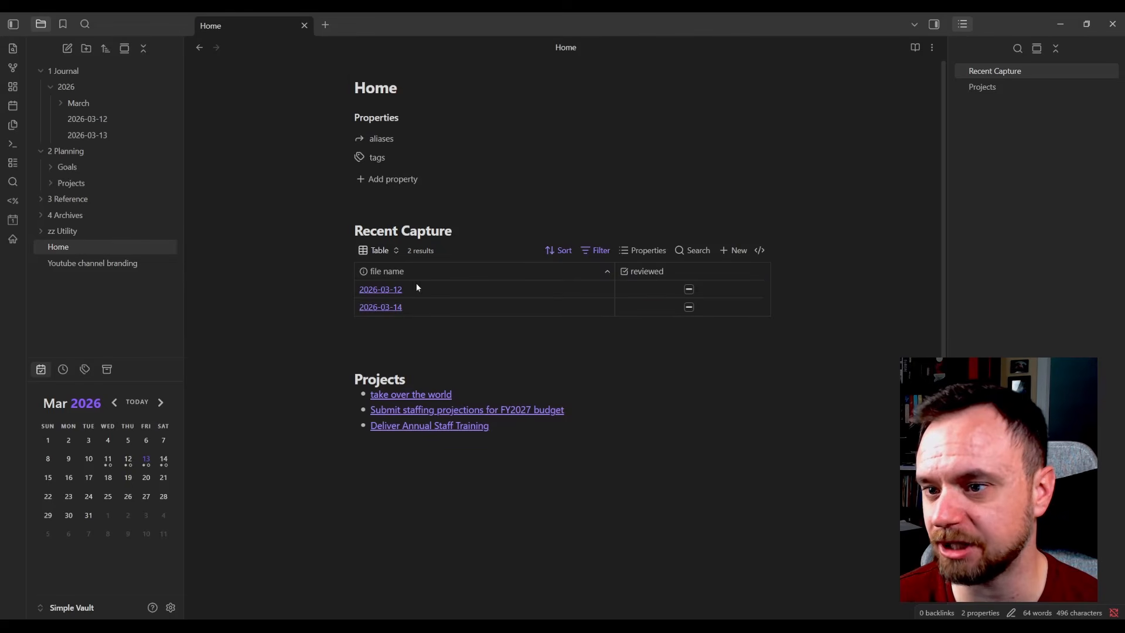
{"action": "left_click", "coordinate": [687, 289]}
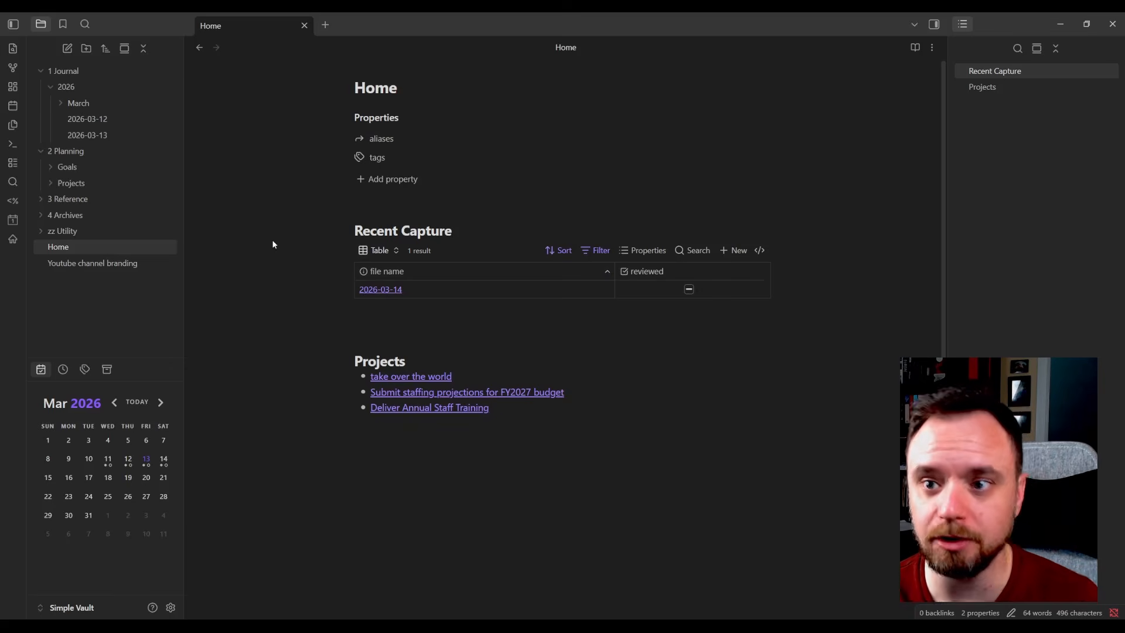
- Search the installed community plugins for "omni", view the Omnisearch plugin page, and close the settings
{"action": "left_click", "coordinate": [171, 607]}
{"action": "type", "text": "omni"}
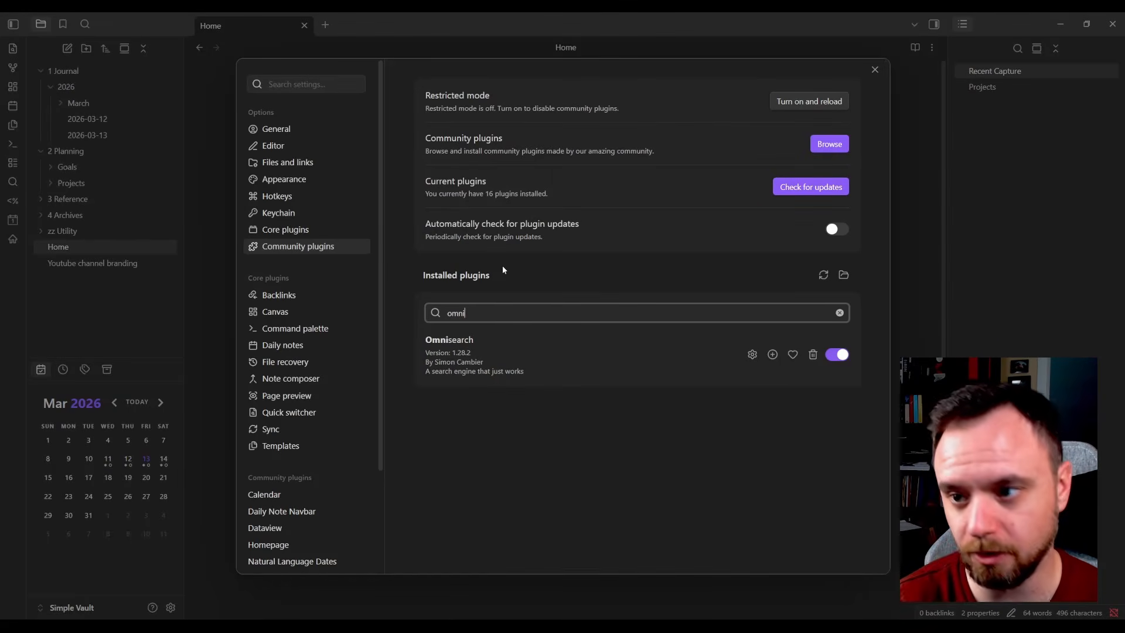
{"action": "left_click", "coordinate": [610, 350]}
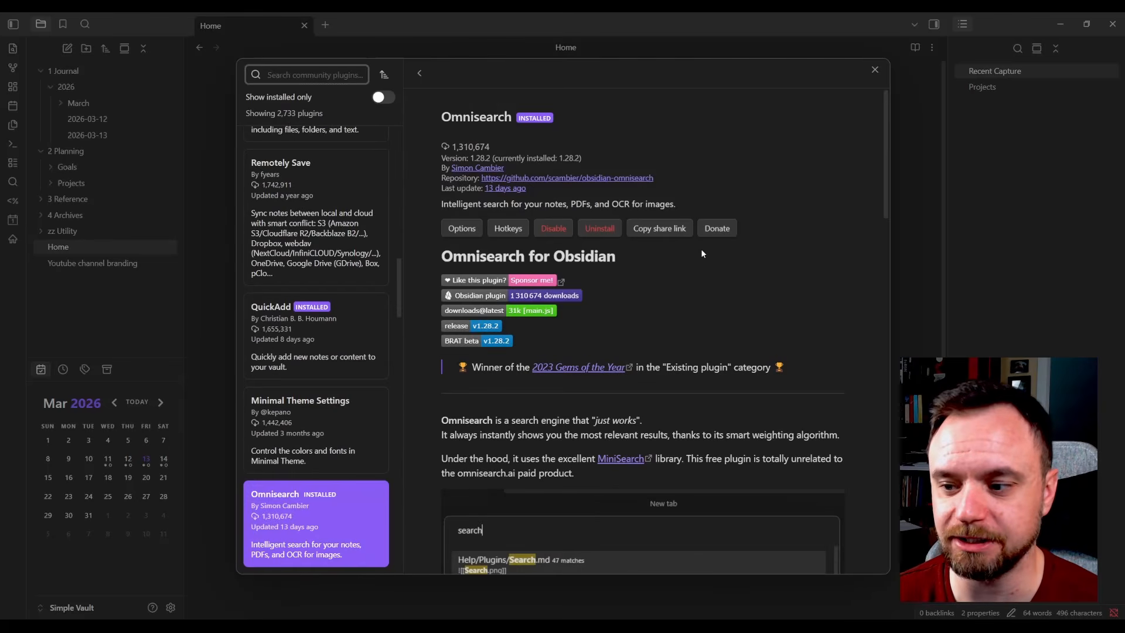
{"action": "left_click", "coordinate": [874, 70]}
{"action": "left_click", "coordinate": [874, 71]}
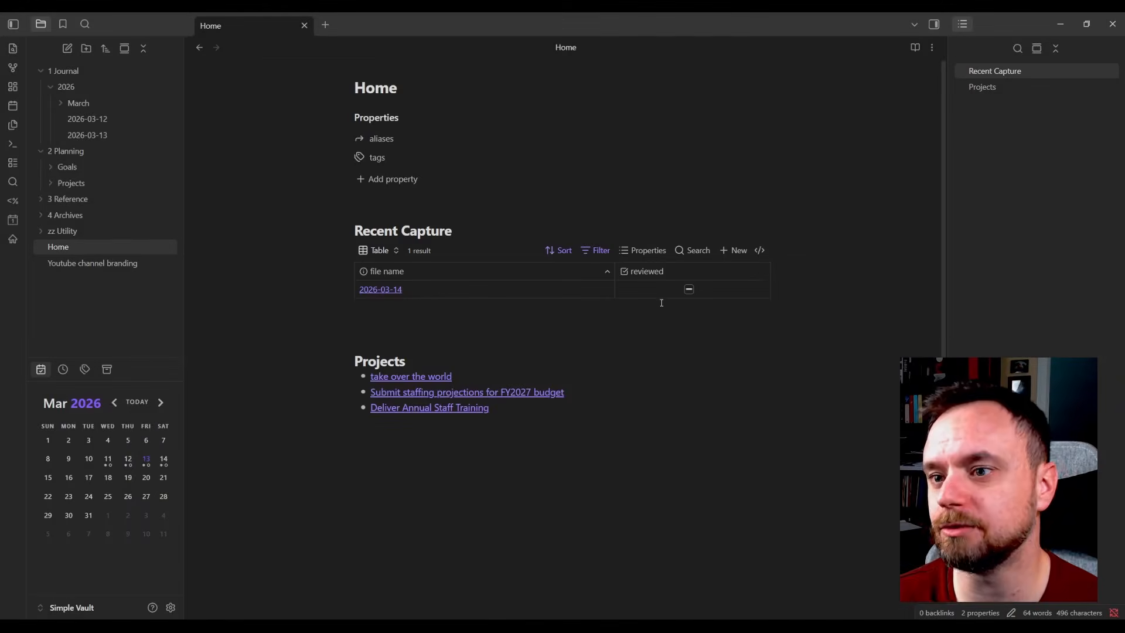
- Bring up the Omnisearch vault search, clear the previous "realtor" query, and close the search
{"action": "key", "text": "ctrl+shift+f"}
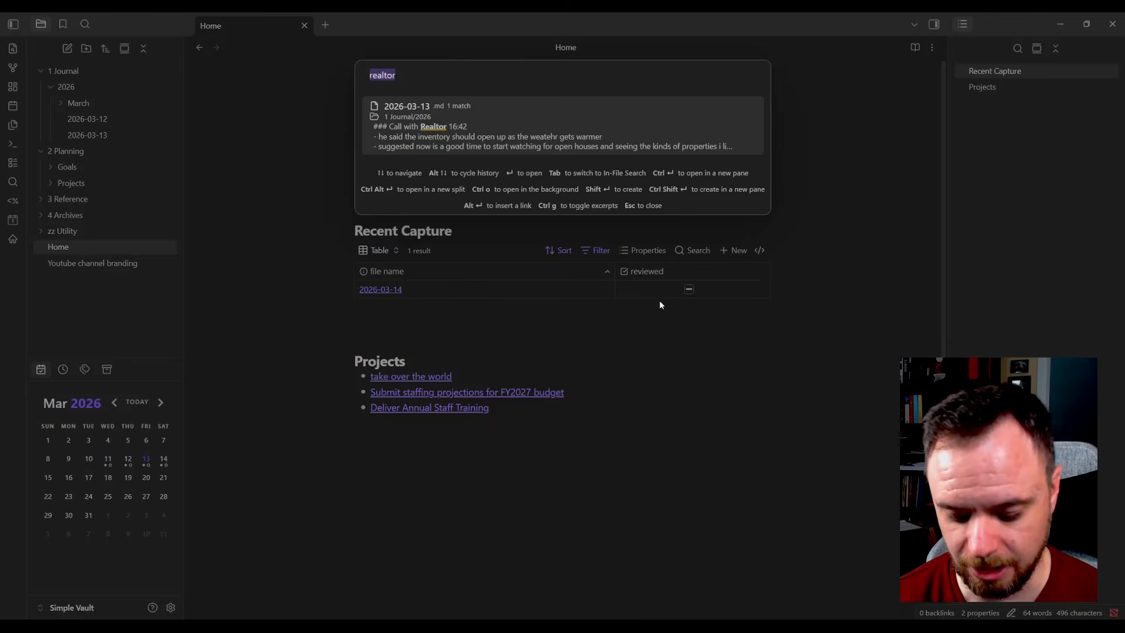
{"action": "key", "text": "BackSpace"}
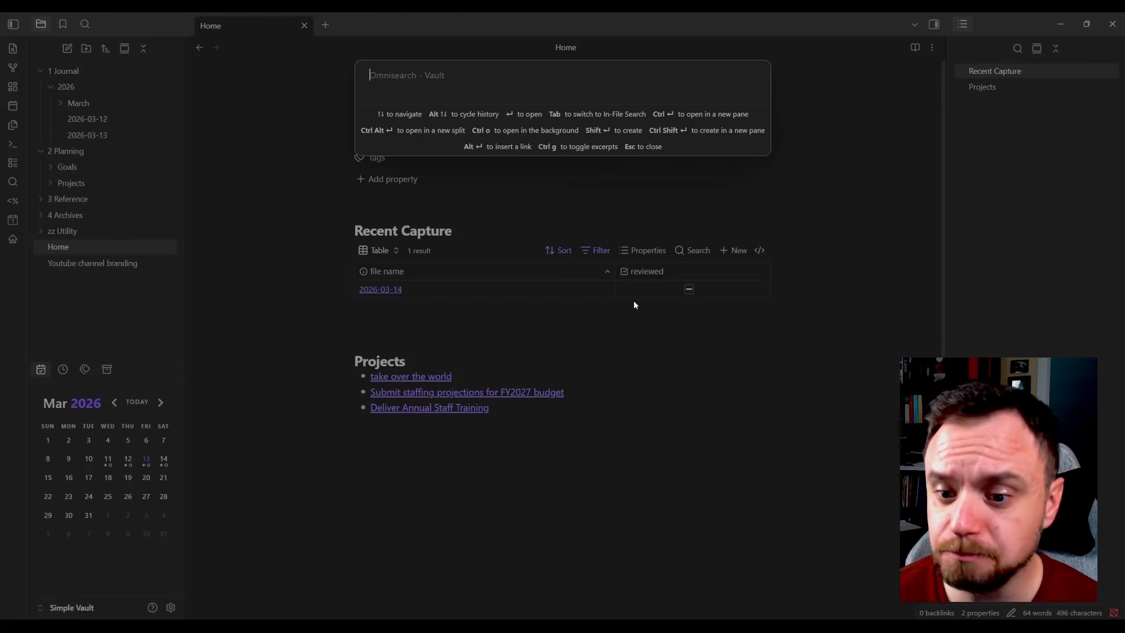
{"action": "key", "text": "Escape"}
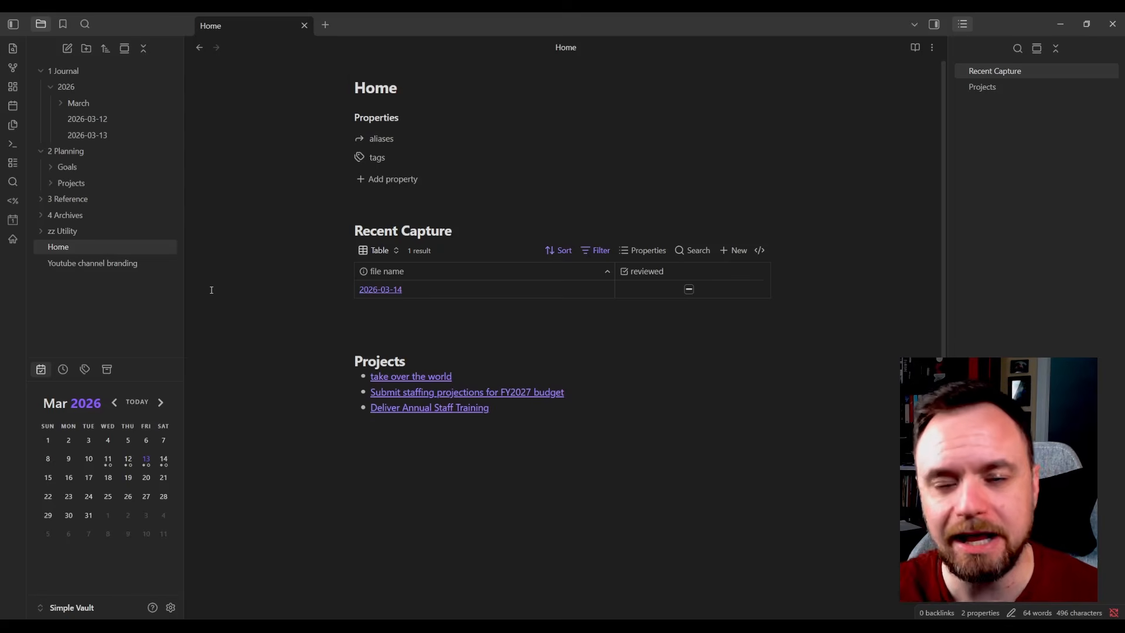